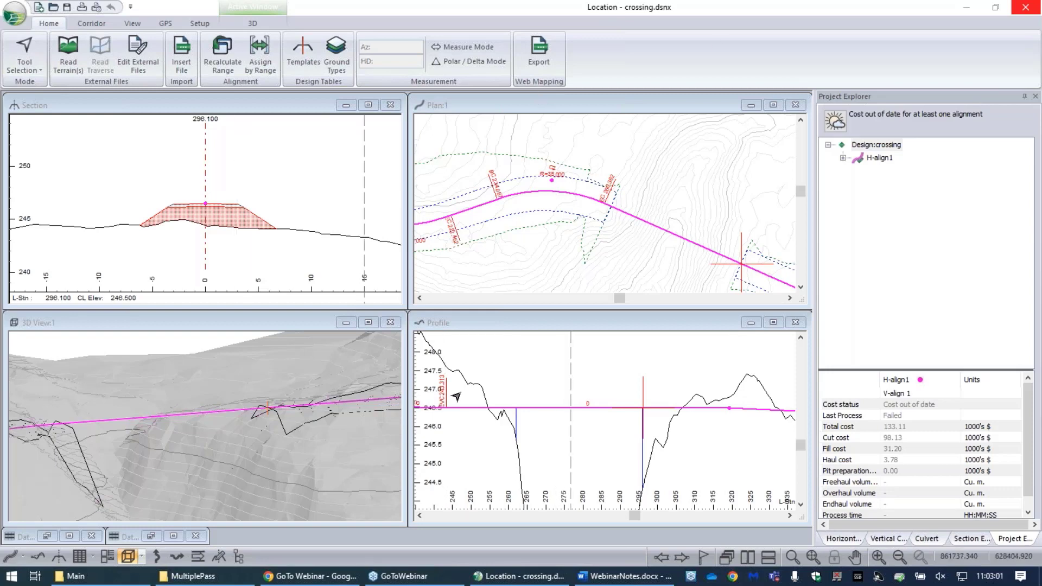
# Add the H-align1 Final Merged Surface as a corridor surface to the 3D view's reference terrains and surfaces.
pyautogui.moveTo(210, 452); pyautogui.dragTo(158, 434)
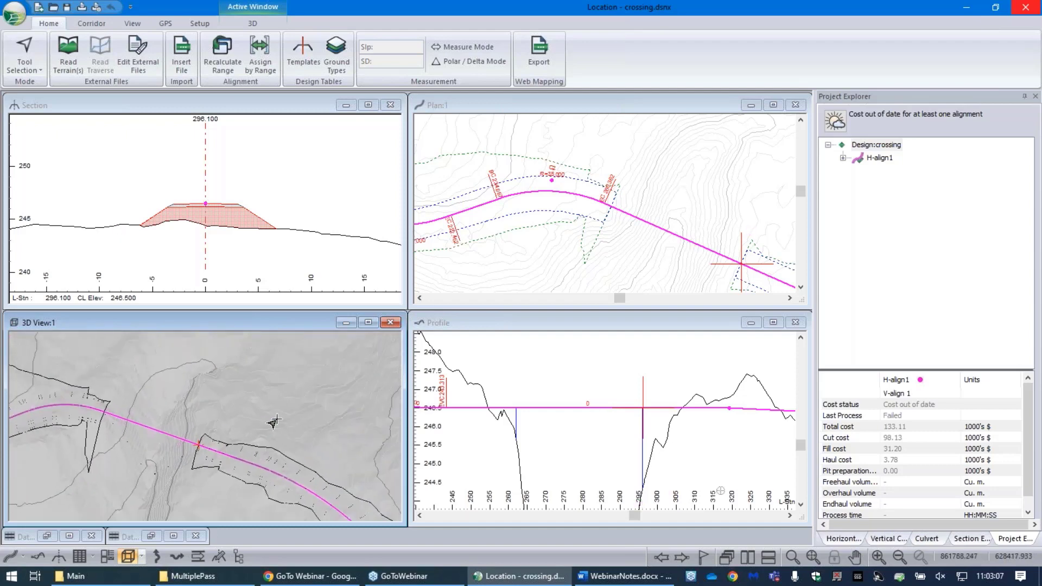
pyautogui.moveTo(172, 468); pyautogui.dragTo(248, 393)
pyautogui.moveTo(361, 449)
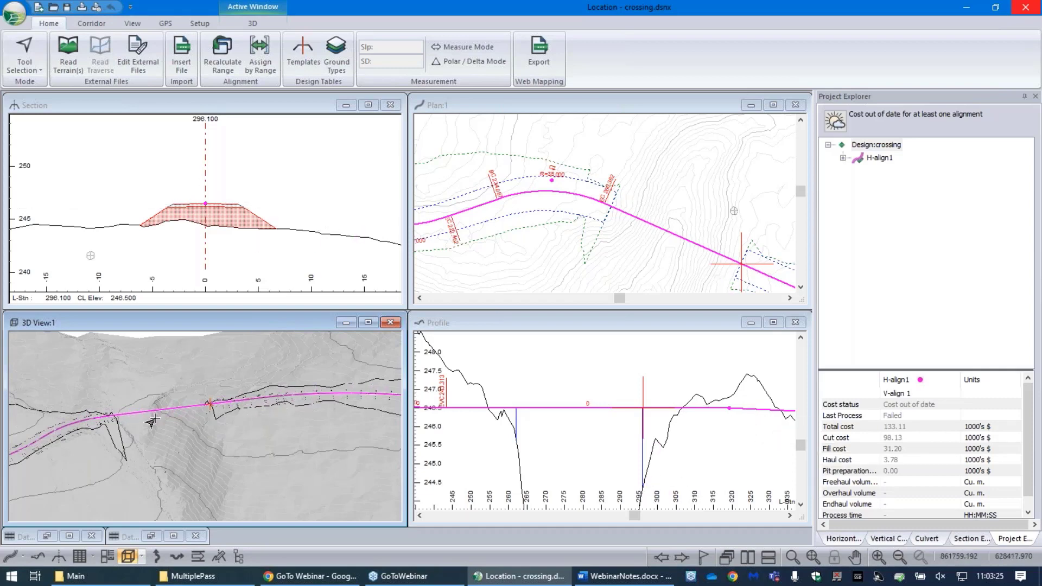
pyautogui.rightClick(224, 365)
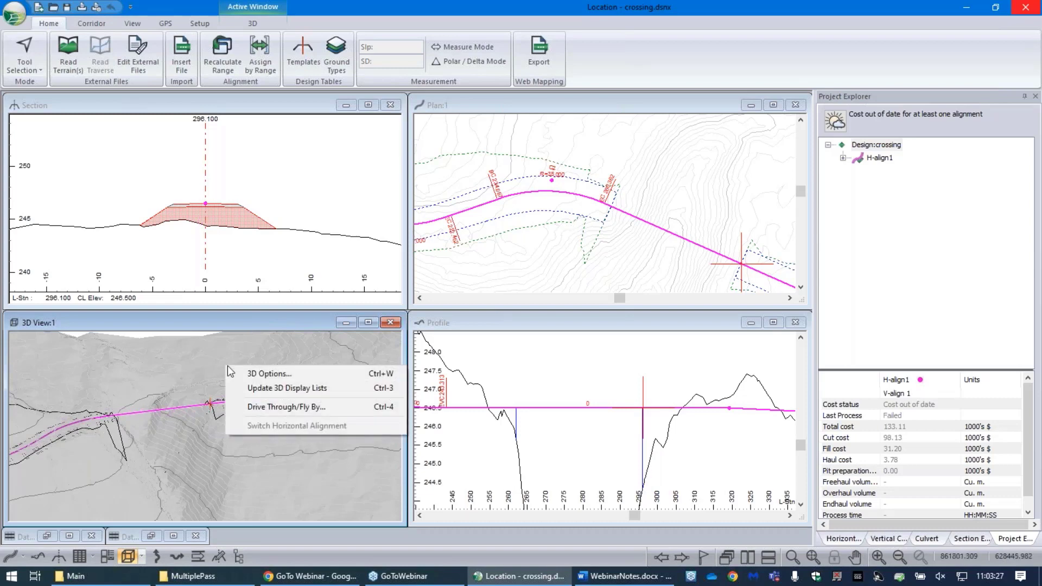
pyautogui.click(295, 370)
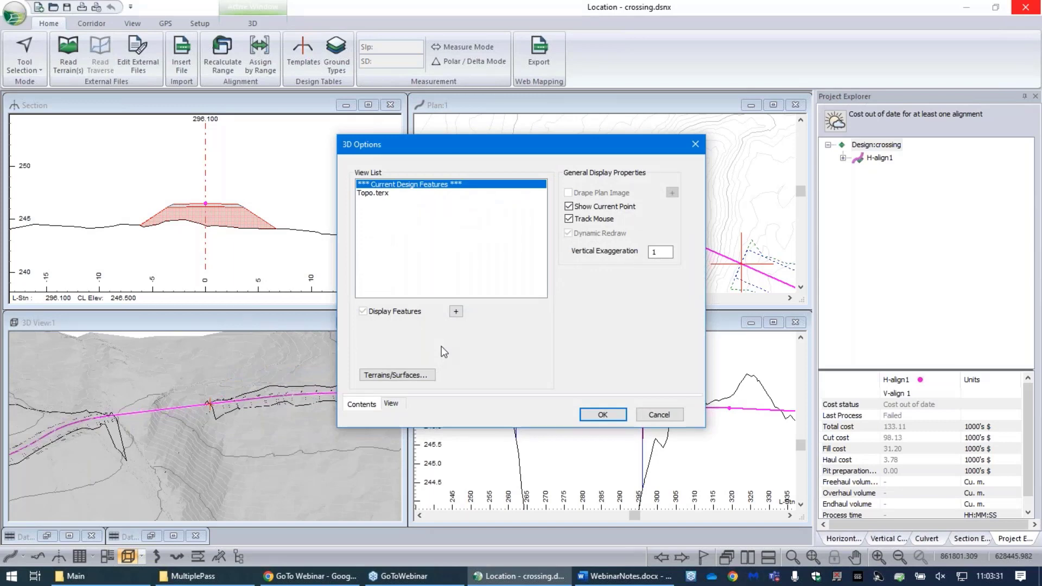
pyautogui.click(389, 374)
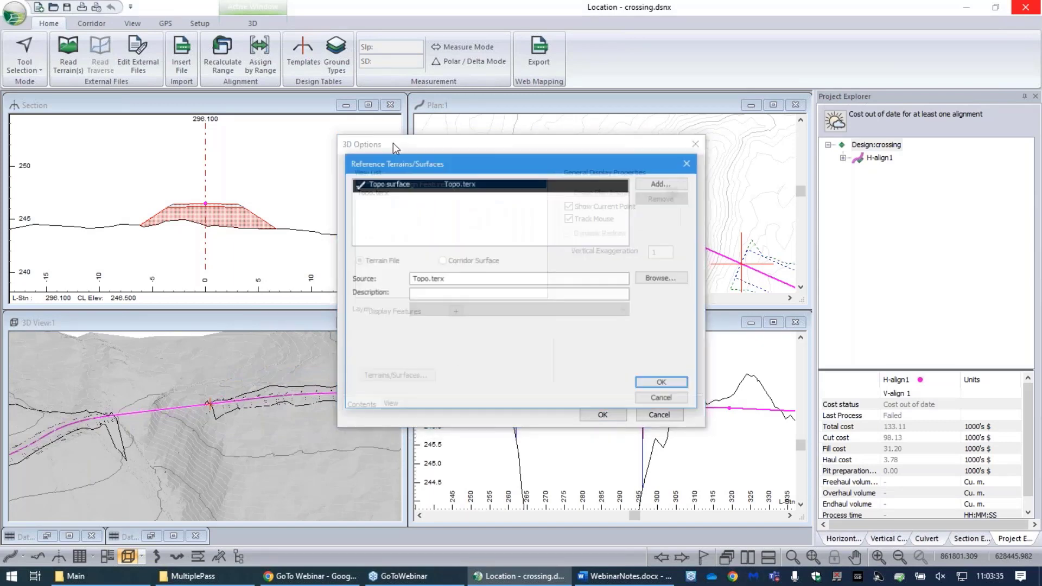
pyautogui.moveTo(406, 165); pyautogui.dragTo(449, 163)
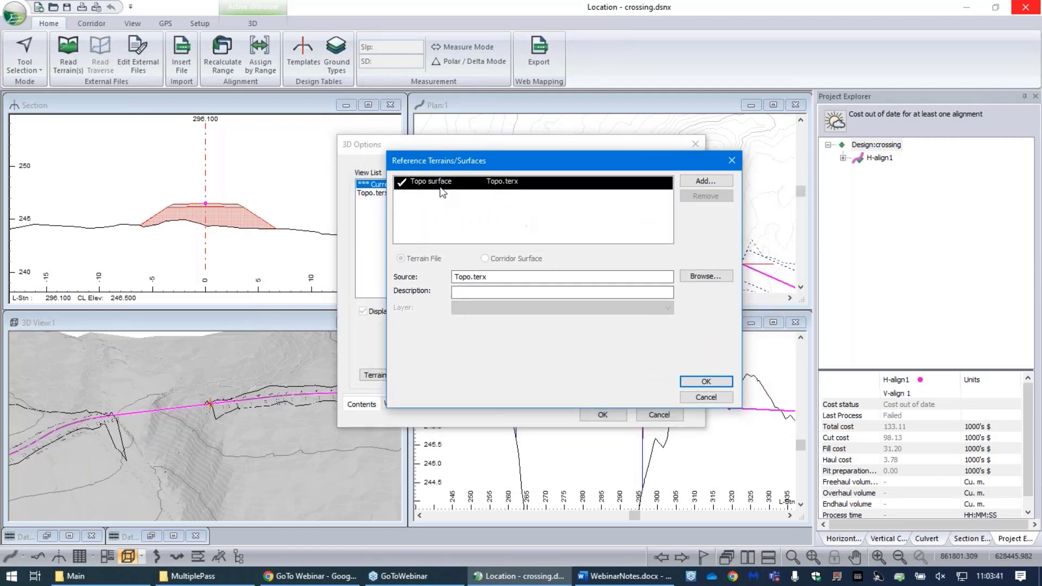
pyautogui.click(702, 182)
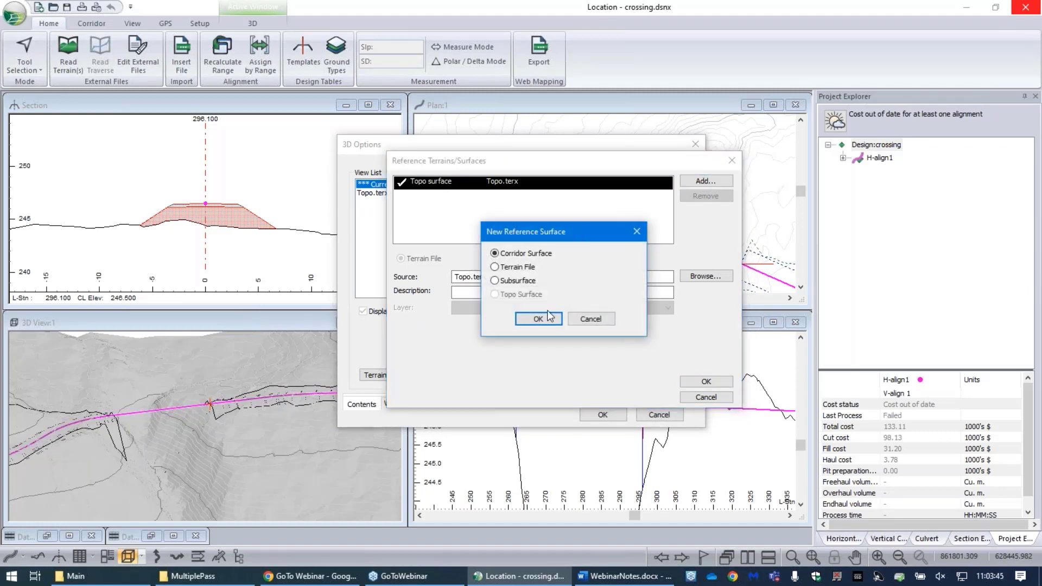
pyautogui.click(548, 318)
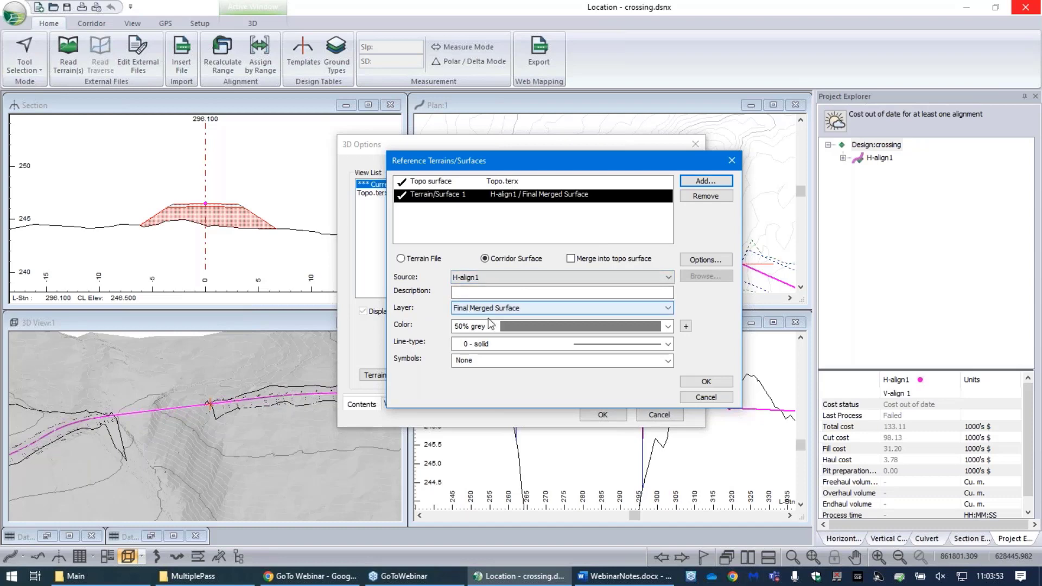
# Set the corridor surface's color to (128,255,255) and apply the 3D display options.
pyautogui.click(668, 326)
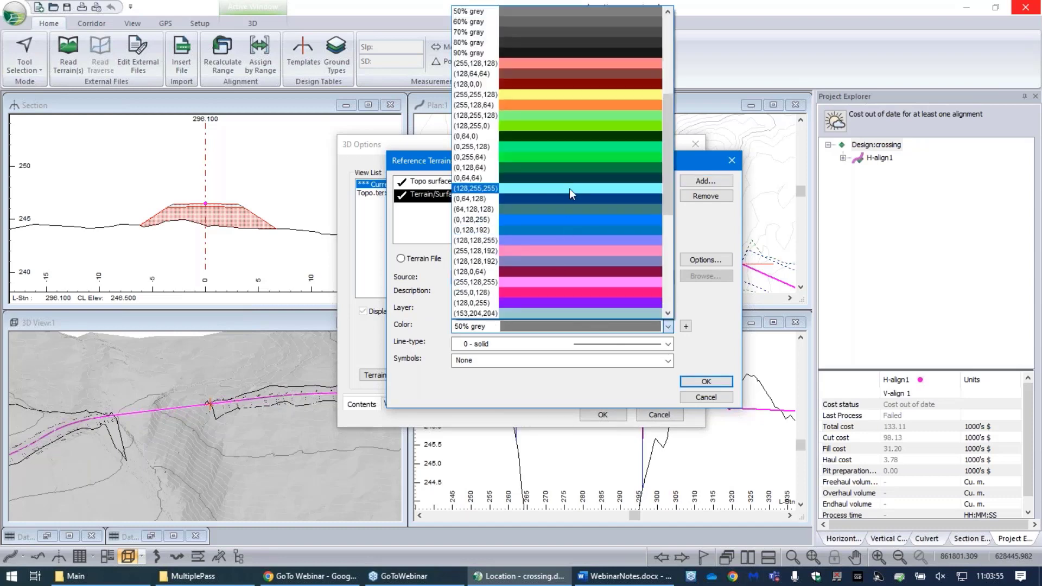
pyautogui.click(569, 187)
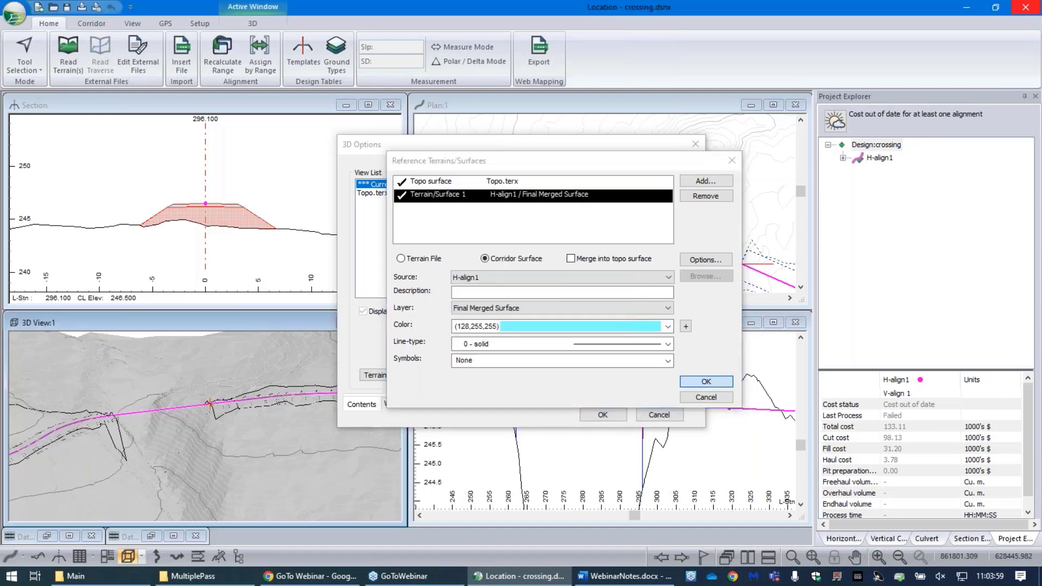
pyautogui.click(706, 381)
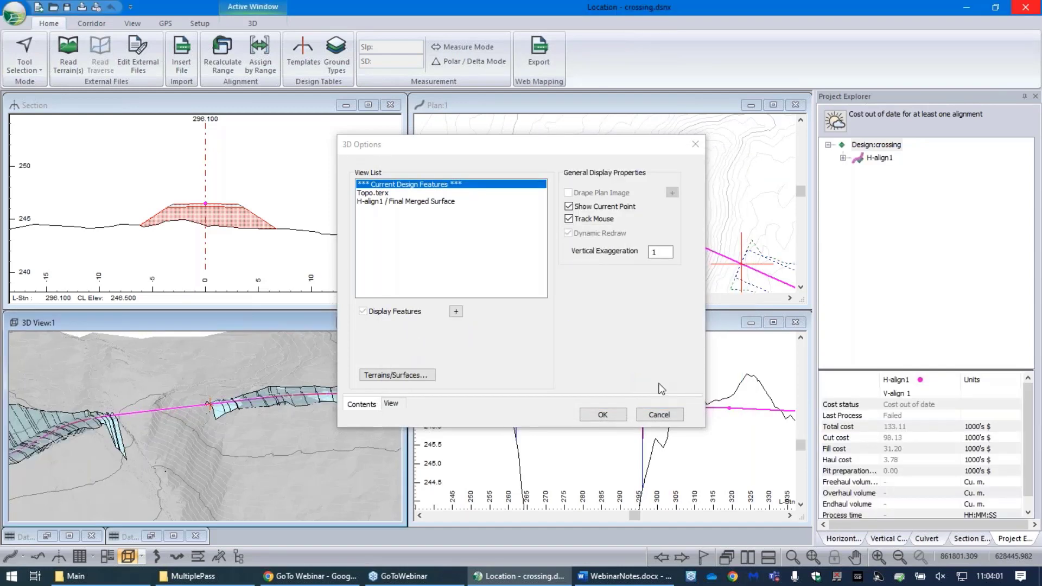
pyautogui.moveTo(317, 491)
pyautogui.click(407, 201)
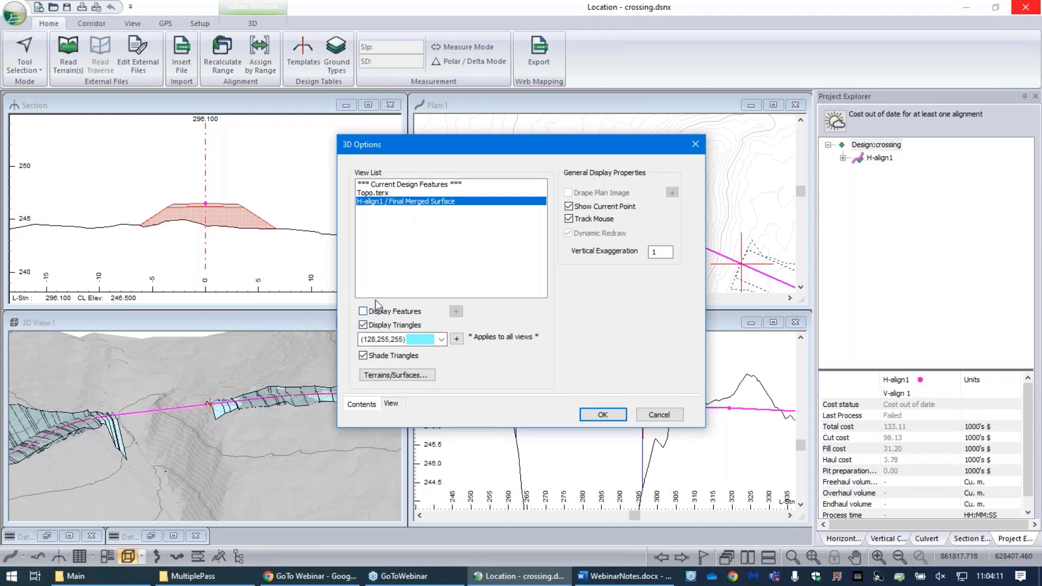
pyautogui.click(603, 415)
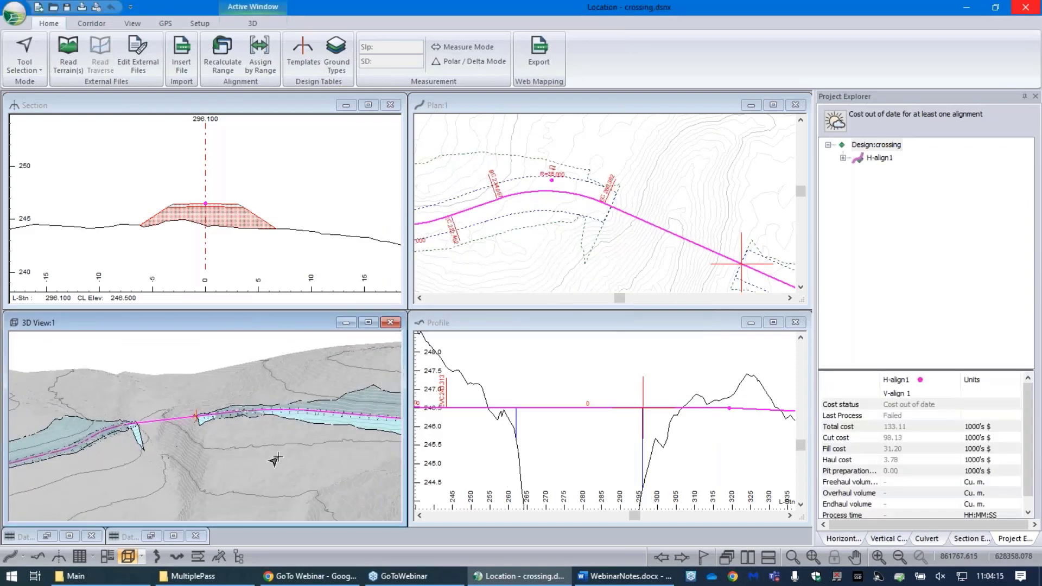
# Examine the gap at the crossing in 3D and compare both road ends with the plan and profile.
pyautogui.moveTo(195, 416); pyautogui.dragTo(195, 439, button='middle')
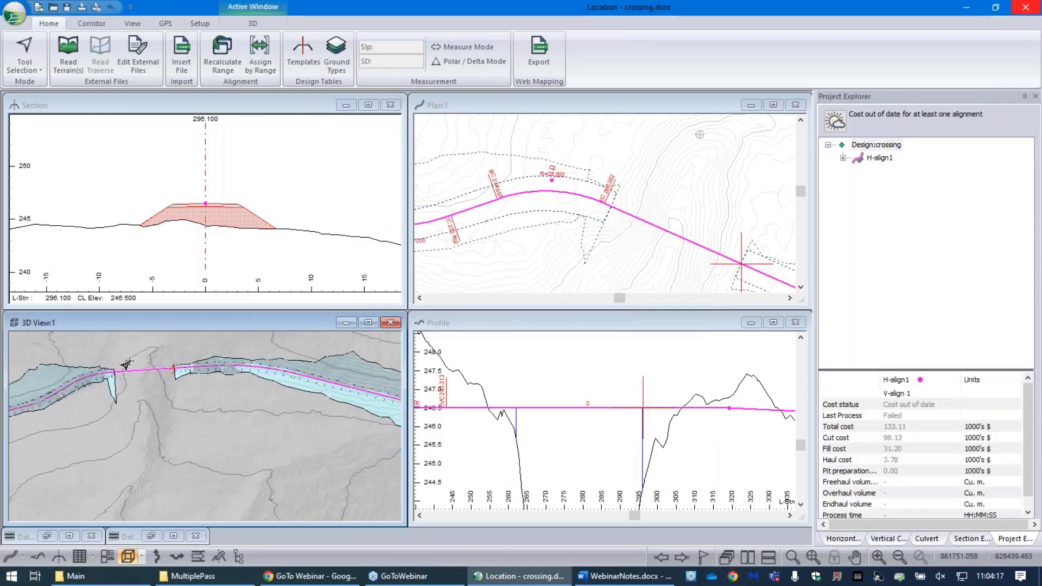
pyautogui.scroll(3, 130, 362)
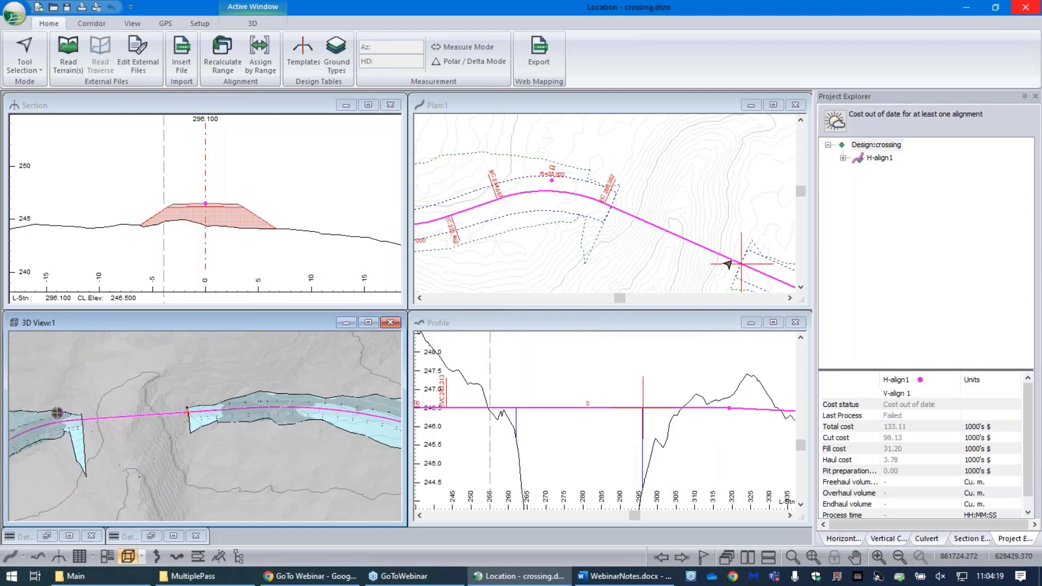
pyautogui.scroll(-2, 651, 220)
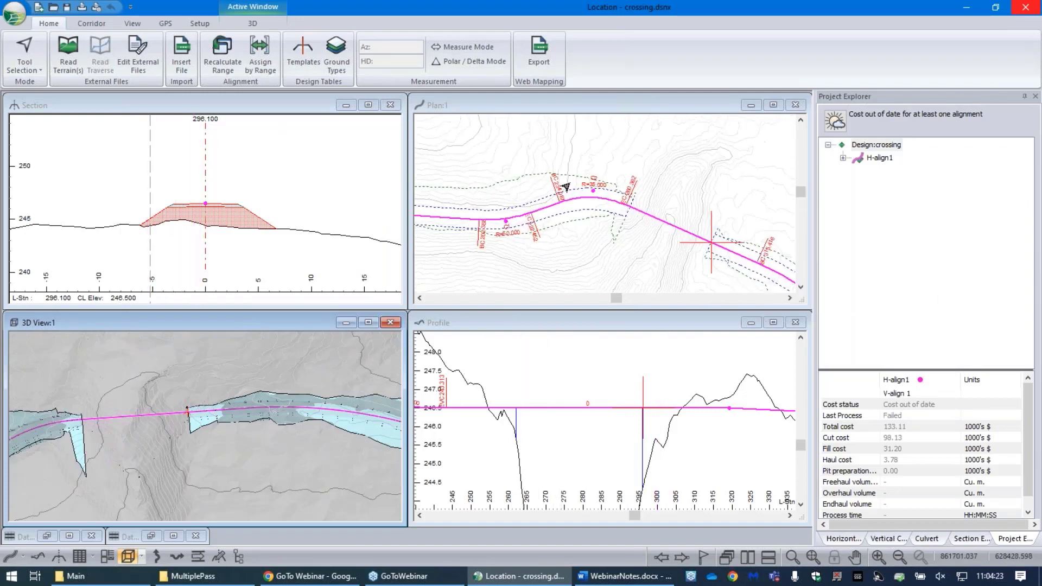
pyautogui.moveTo(710, 242)
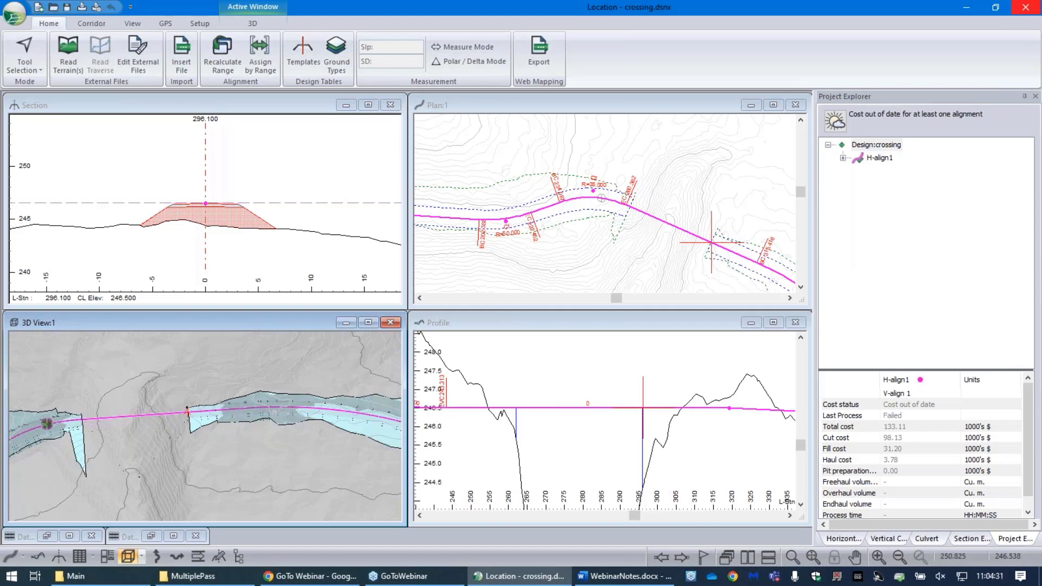
pyautogui.moveTo(681, 414)
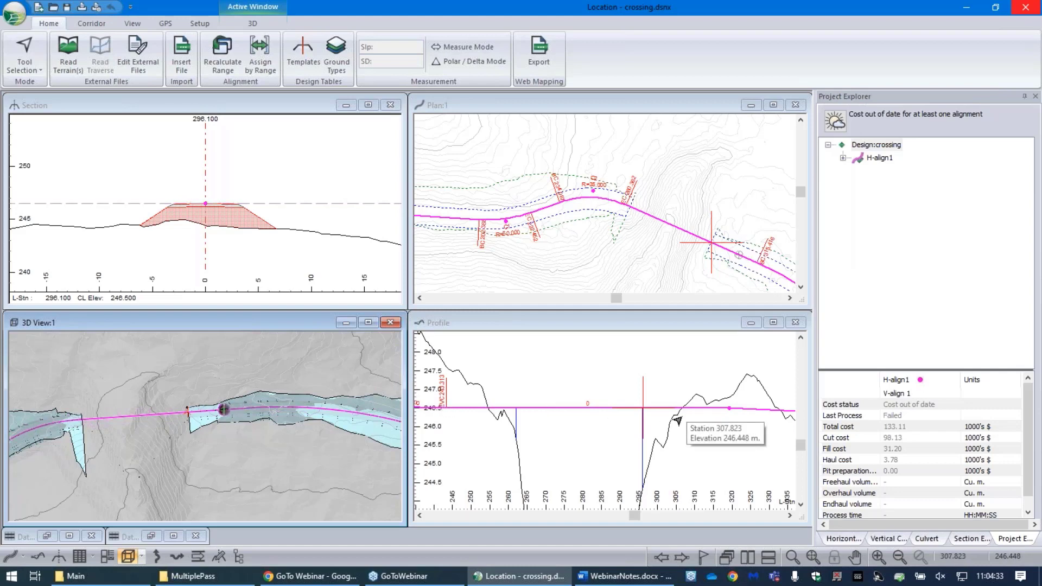
pyautogui.moveTo(644, 471)
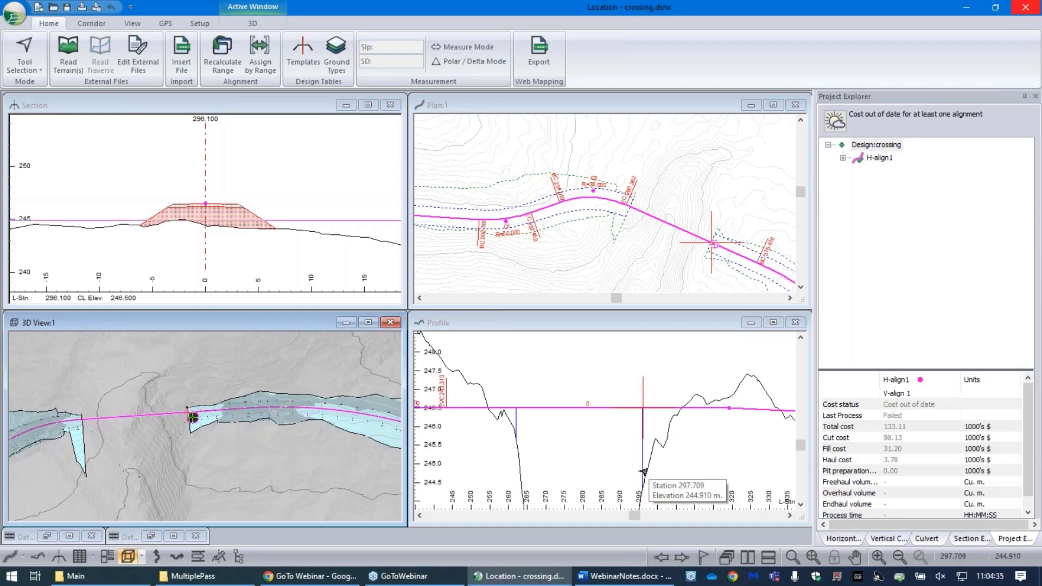
pyautogui.moveTo(705, 451)
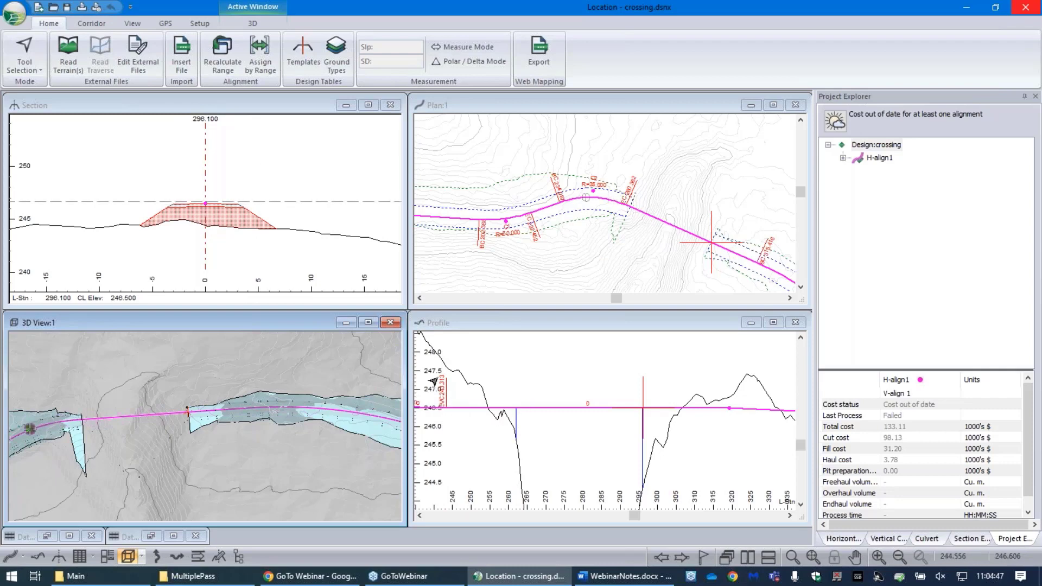
# Go to bridge station 295.900 and examine the end of the road surface on the crossing's east side.
pyautogui.click(661, 558)
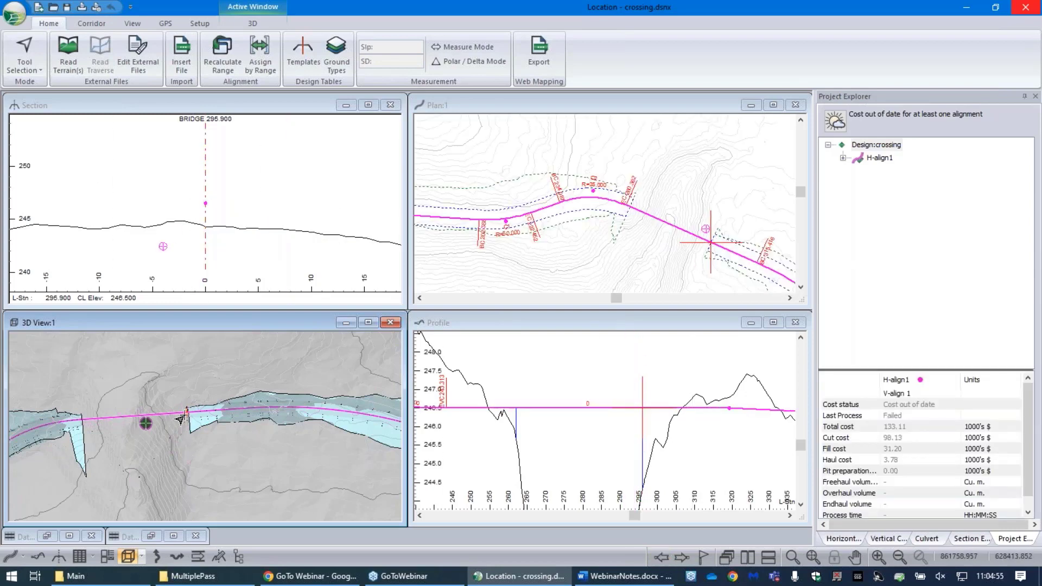
pyautogui.scroll(4, 193, 416)
pyautogui.moveTo(179, 426); pyautogui.dragTo(211, 362, button='middle')
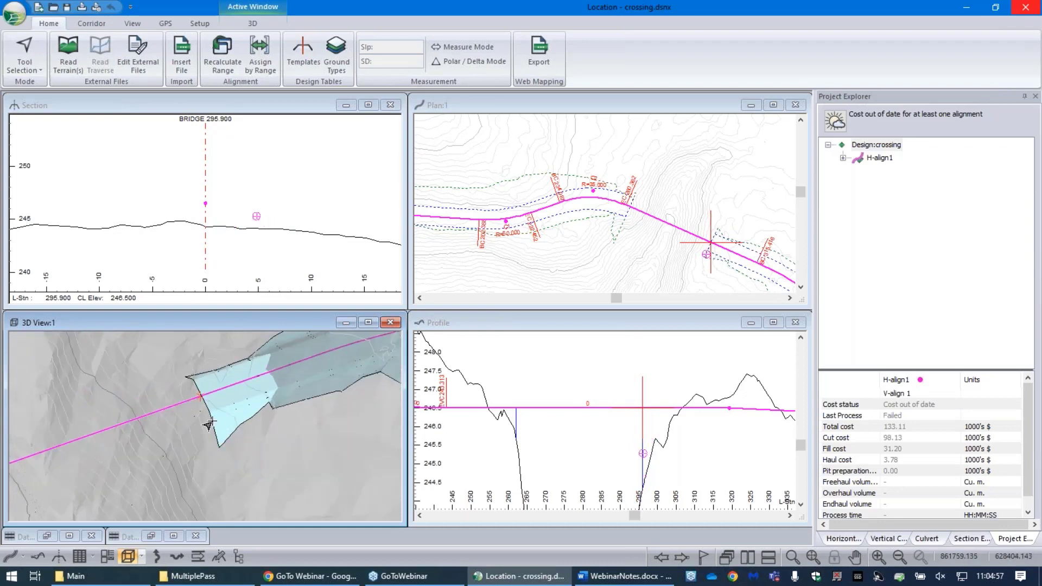
pyautogui.scroll(-4, 237, 437)
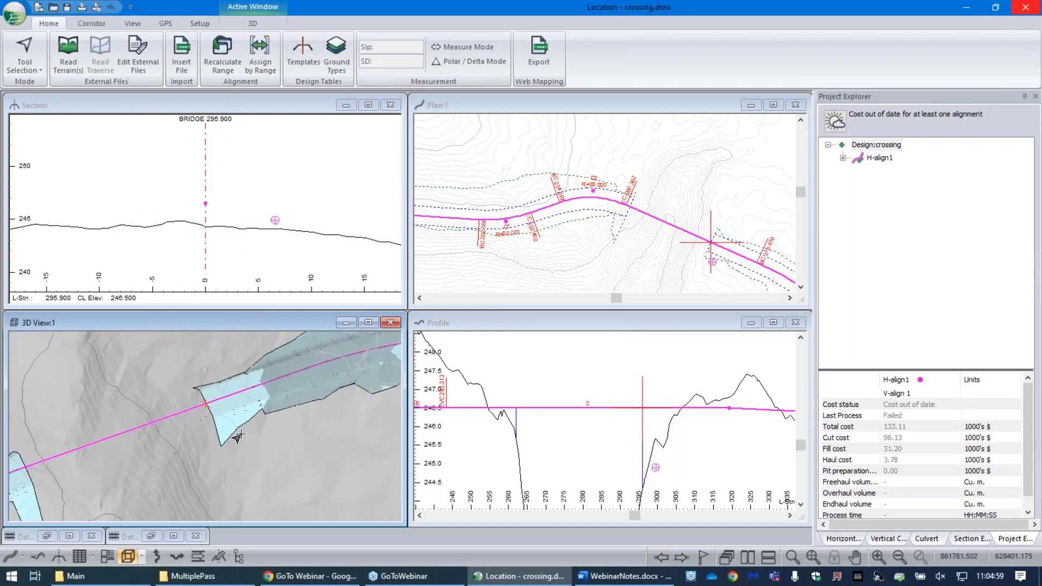
pyautogui.moveTo(238, 437); pyautogui.dragTo(266, 431, button='middle')
pyautogui.scroll(-1, 266, 431)
pyautogui.scroll(-6, 266, 430)
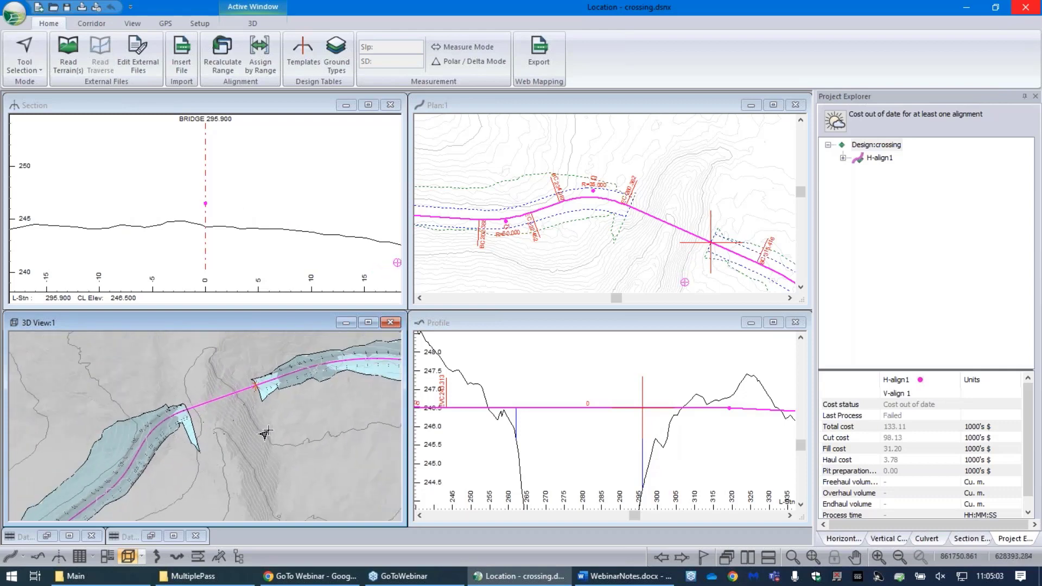
# Examine the road's western approach and its large fill slope in 3D, returning to the whole crossing.
pyautogui.moveTo(141, 484); pyautogui.dragTo(140, 470, button='middle')
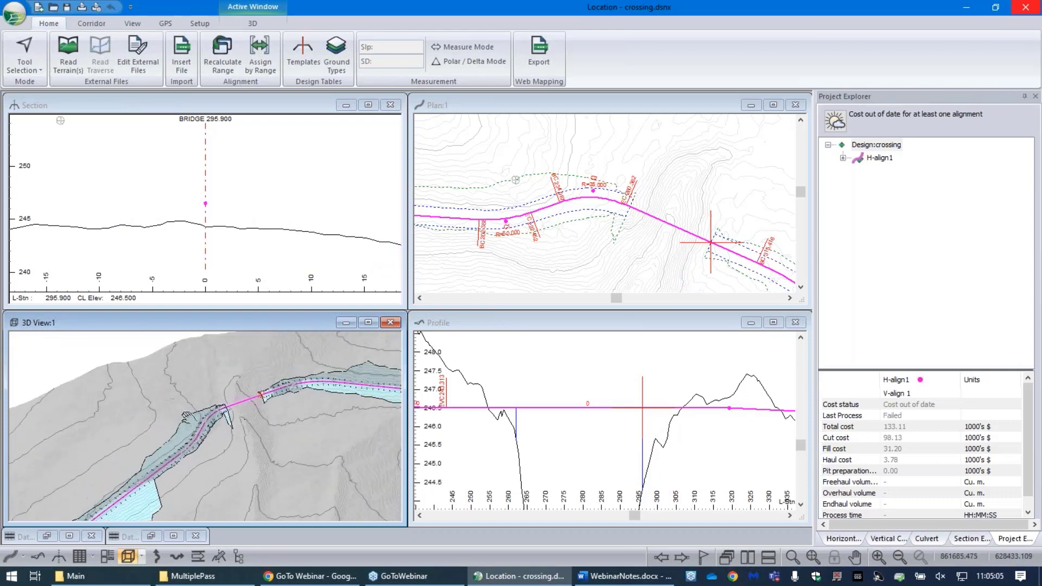
pyautogui.scroll(3, 190, 420)
pyautogui.moveTo(166, 401); pyautogui.dragTo(168, 428, button='middle')
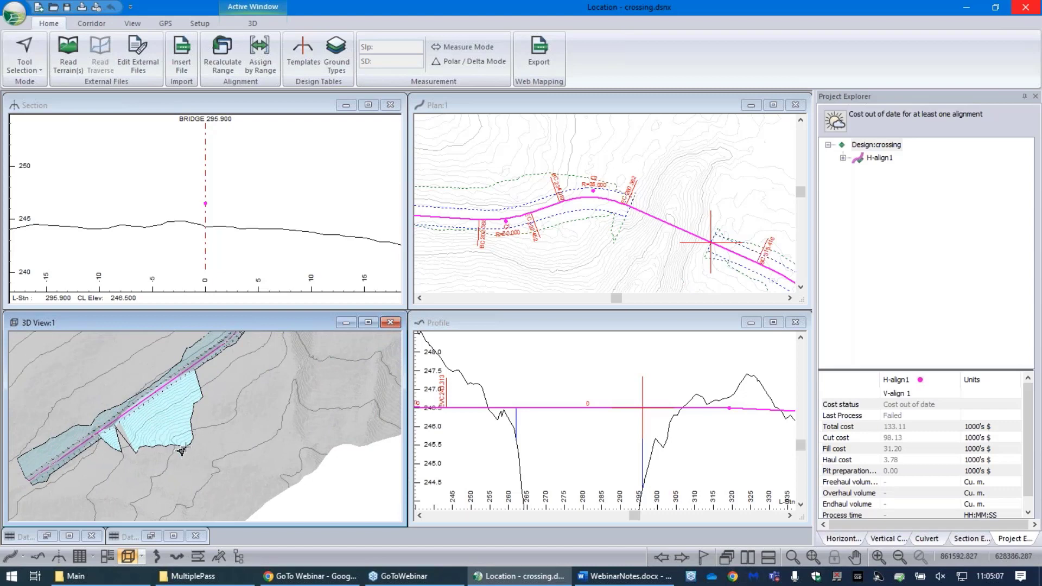
pyautogui.moveTo(182, 445); pyautogui.dragTo(142, 468, button='middle')
pyautogui.scroll(-4, 174, 457)
pyautogui.scroll(1, 141, 468)
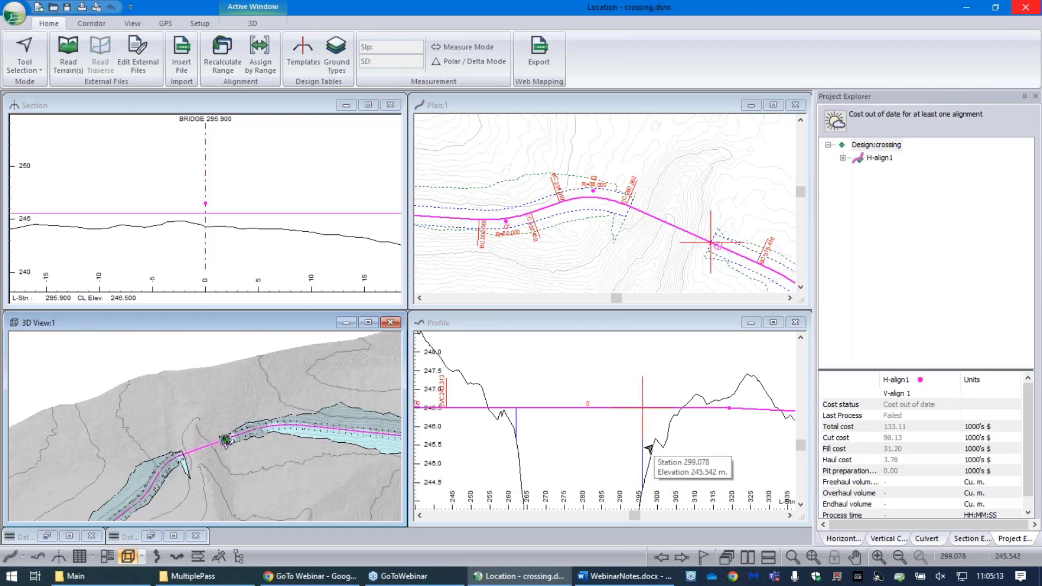
# Open the design crossing2.dsnx and inspect its west abutment surface and the opposite road end in 3D.
pyautogui.click(14, 14)
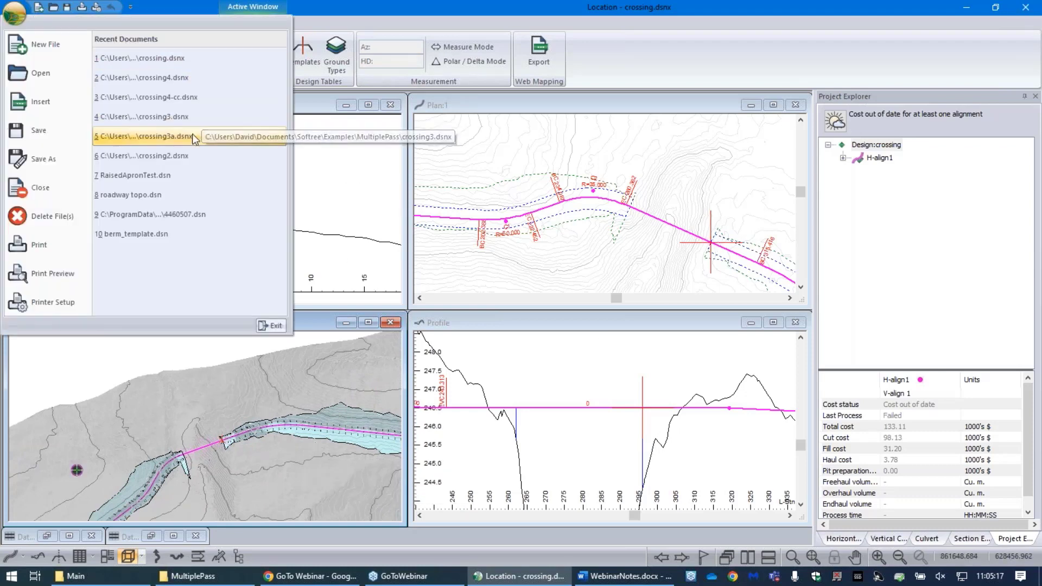
pyautogui.click(164, 157)
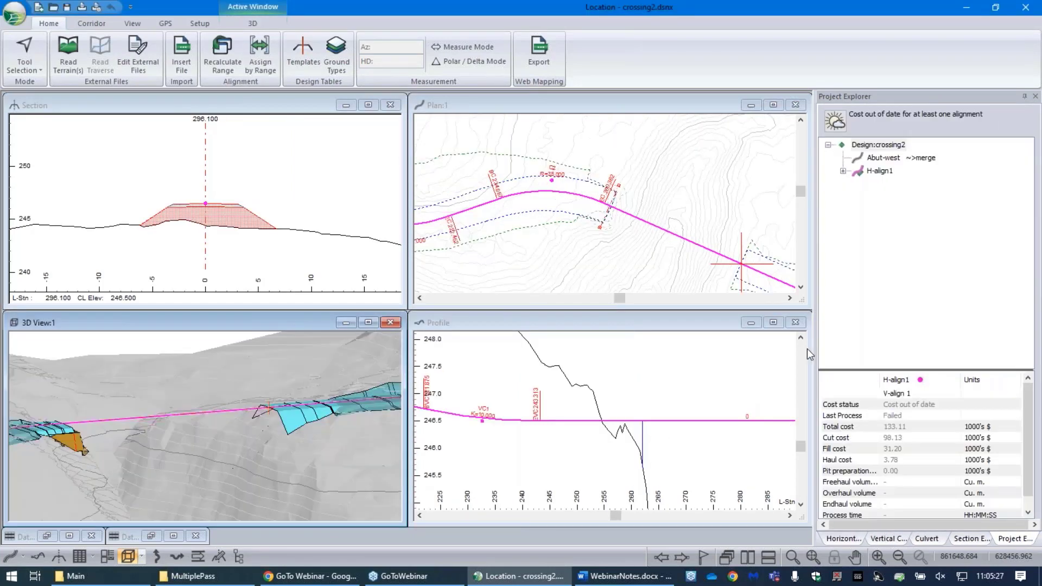
pyautogui.moveTo(187, 410); pyautogui.dragTo(257, 375, button='middle')
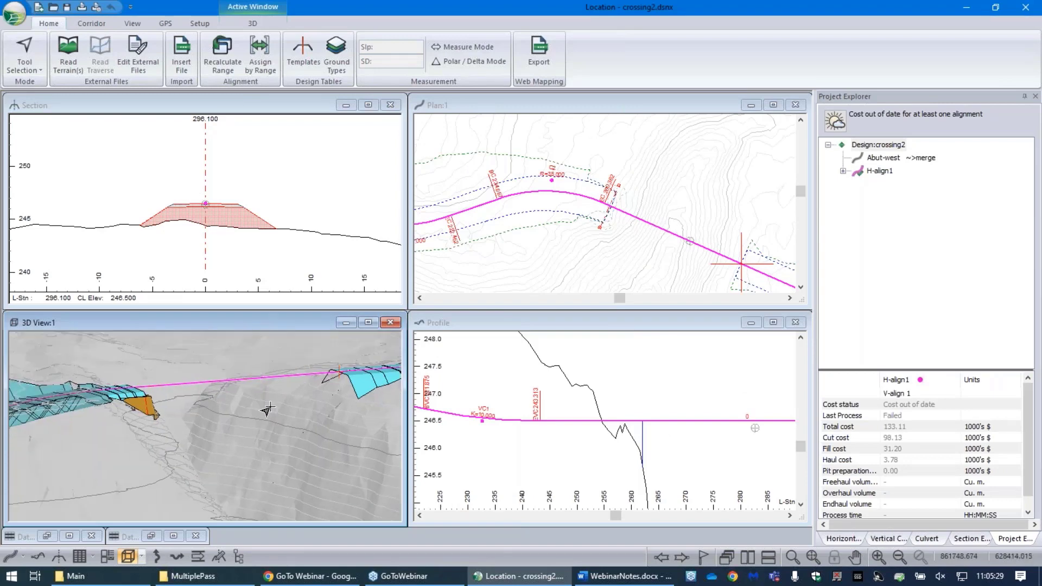
pyautogui.moveTo(196, 433); pyautogui.dragTo(101, 418)
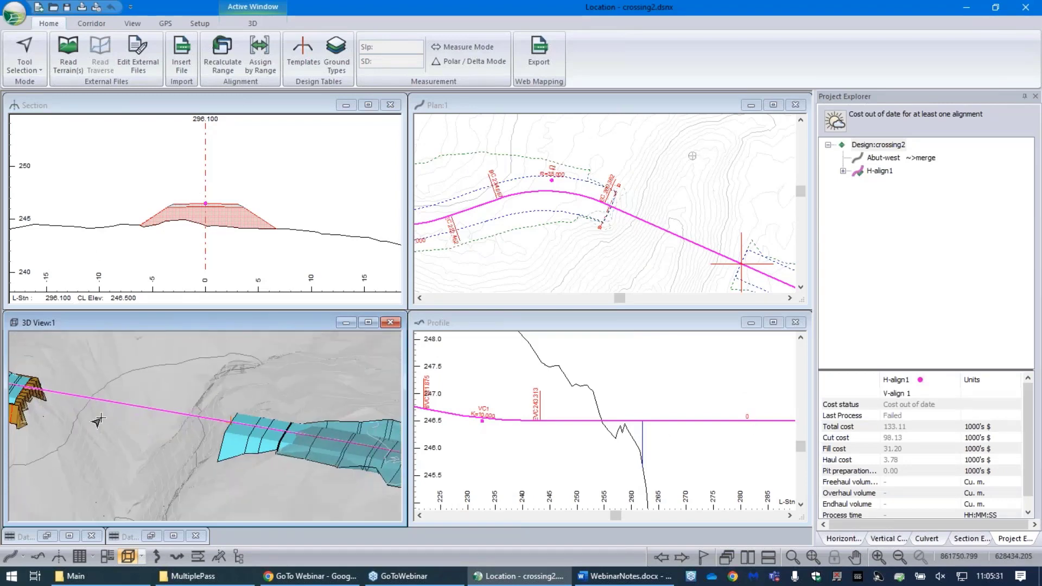
pyautogui.moveTo(130, 387); pyautogui.dragTo(262, 417, button='middle')
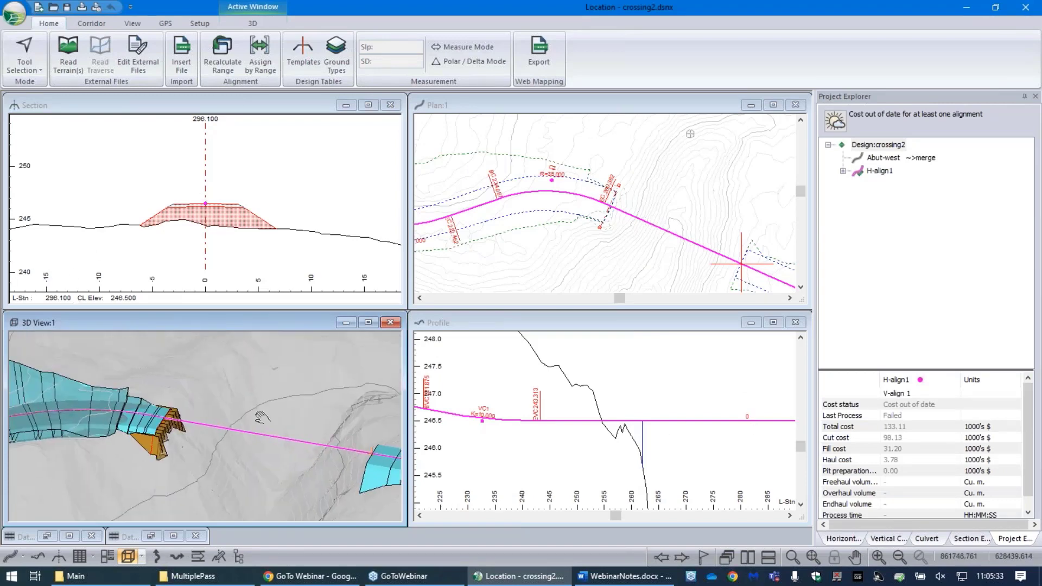
pyautogui.scroll(1, 240, 414)
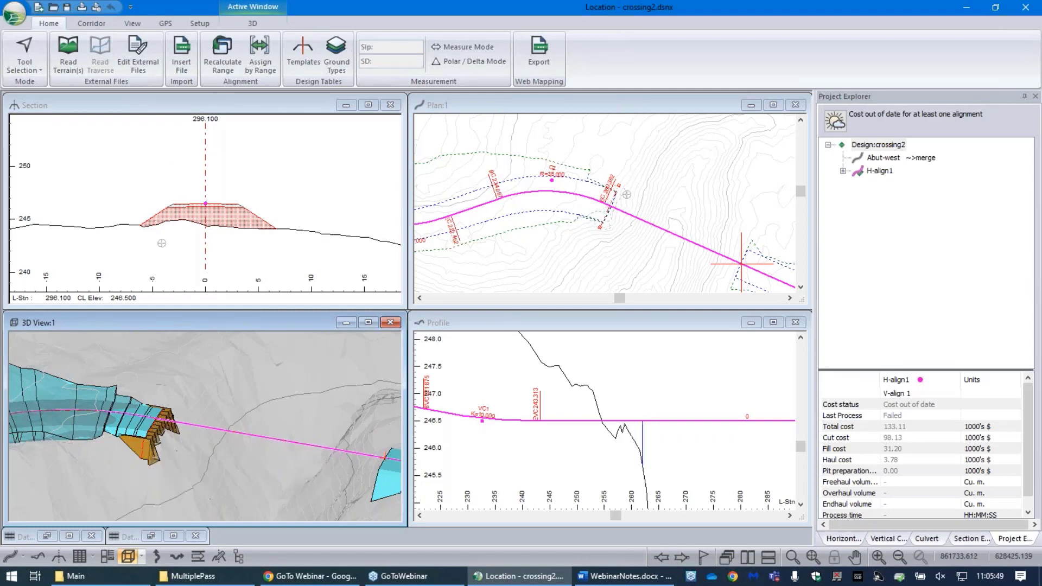
# Make station 260.362 on H-align1 current and inspect the west abutment surface up close in 3D.
pyautogui.click(601, 207)
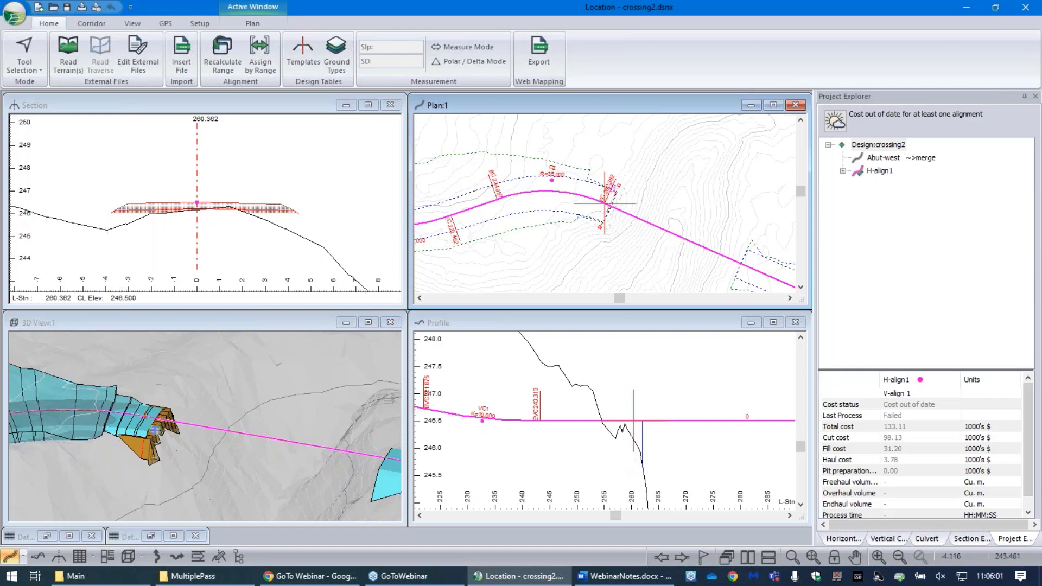
pyautogui.scroll(5, 148, 430)
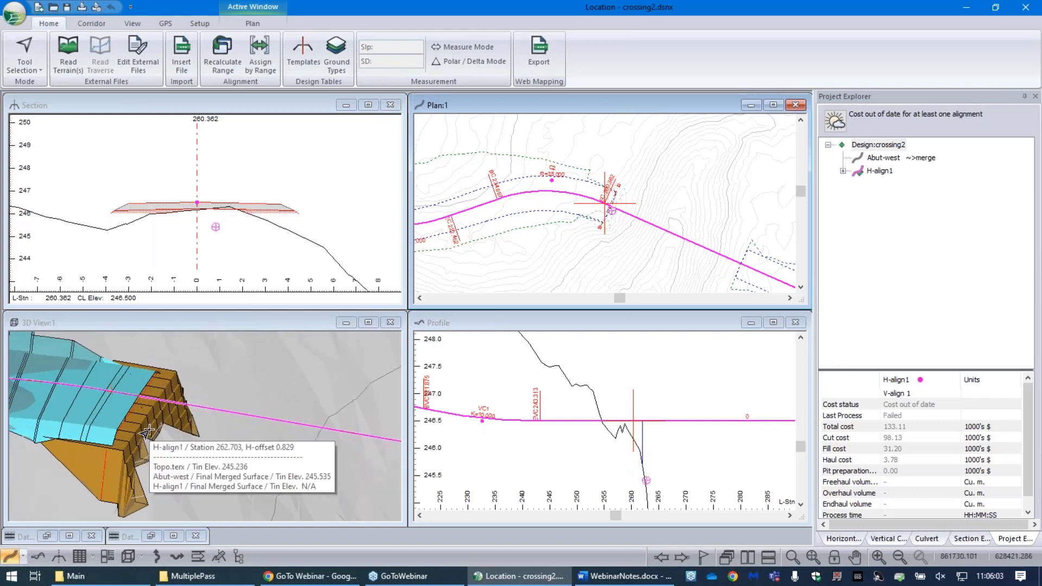
# Include the Abut-west / Final Merged Surface among the reference surfaces displayed in the section window.
pyautogui.rightClick(302, 163)
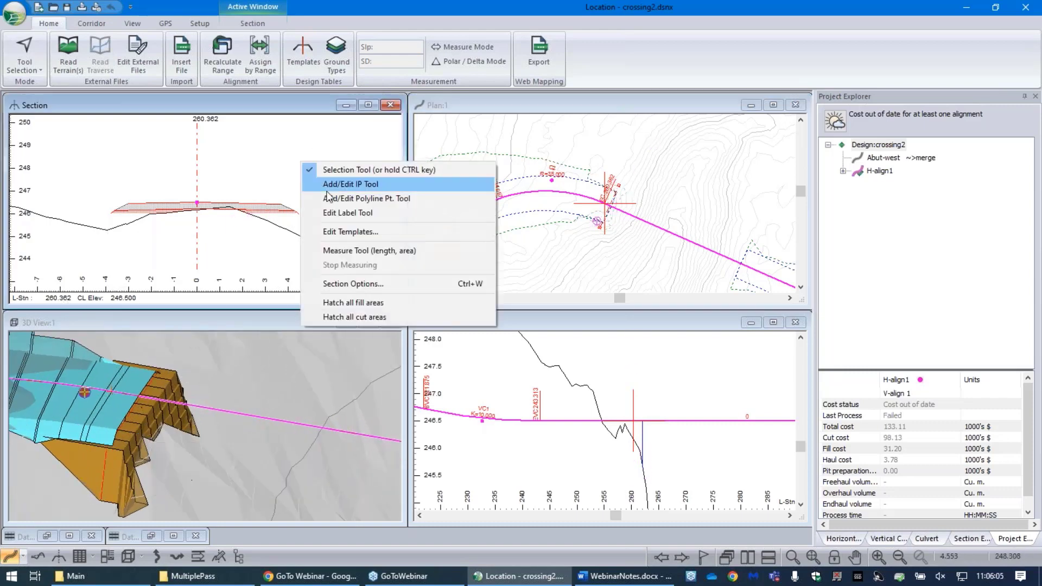
pyautogui.click(367, 282)
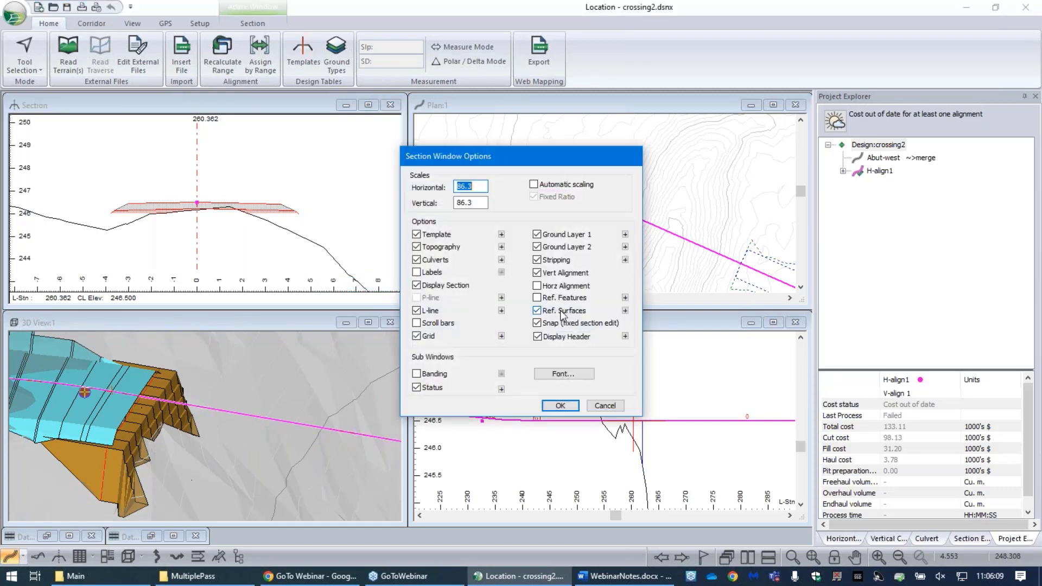
pyautogui.click(625, 310)
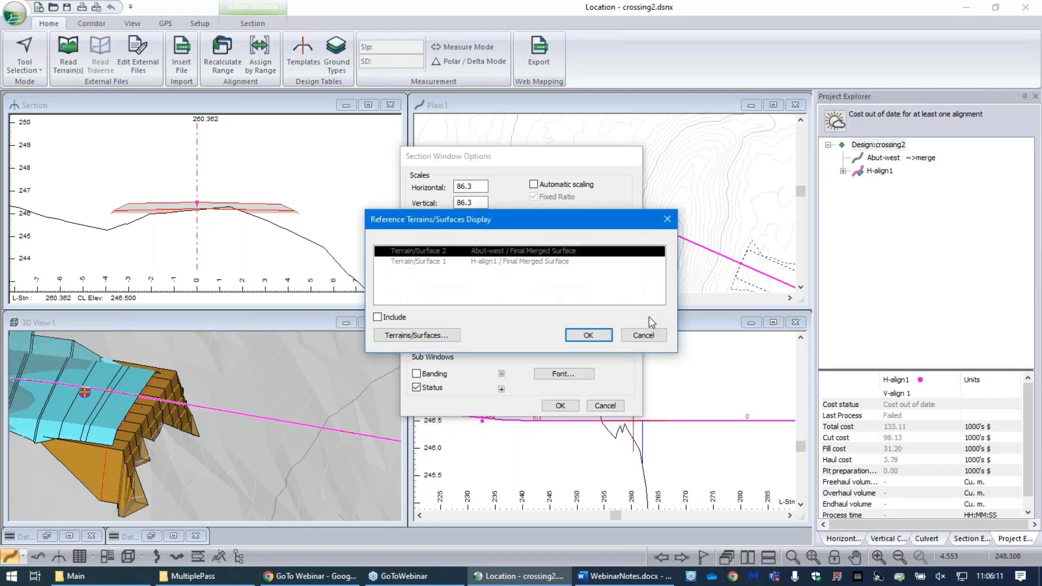
pyautogui.click(500, 262)
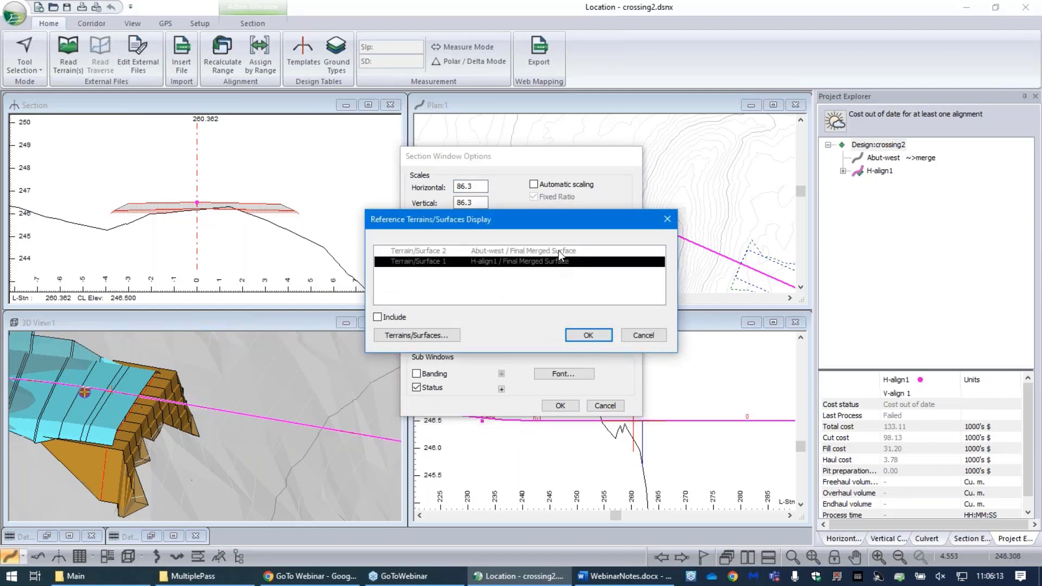
pyautogui.click(459, 252)
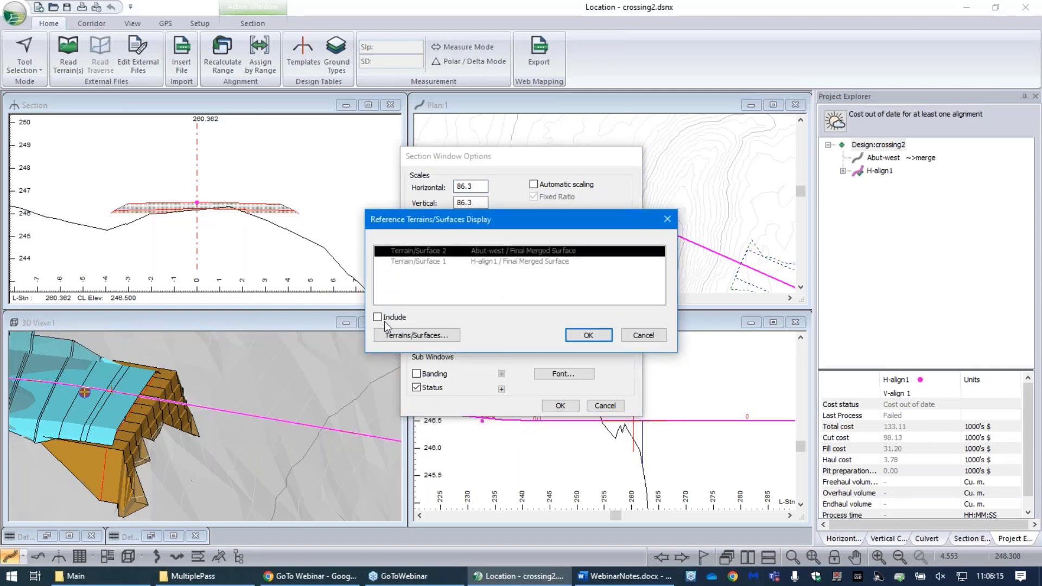
pyautogui.click(378, 318)
pyautogui.click(588, 336)
pyautogui.click(563, 407)
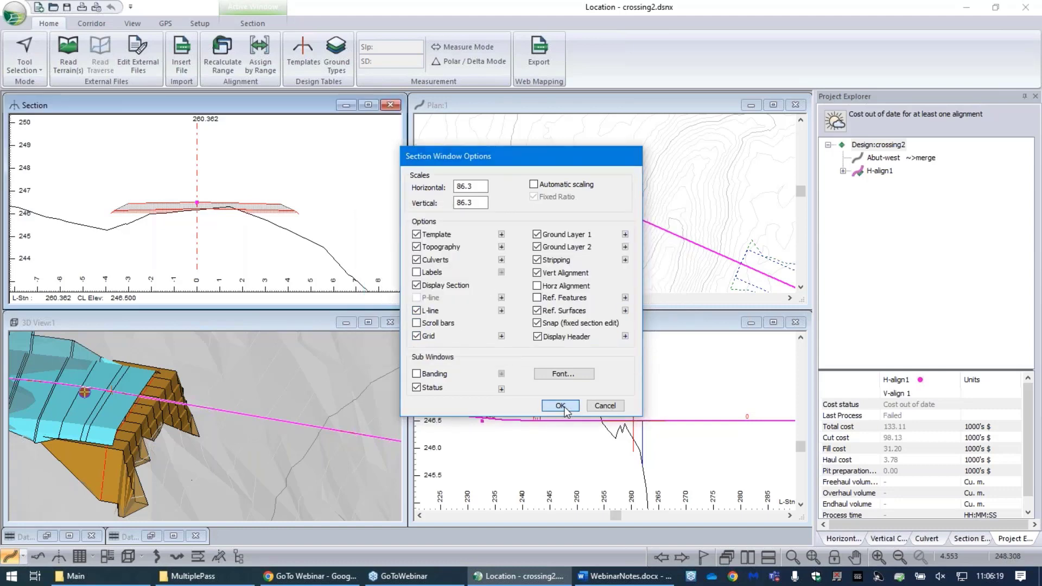
pyautogui.click(549, 336)
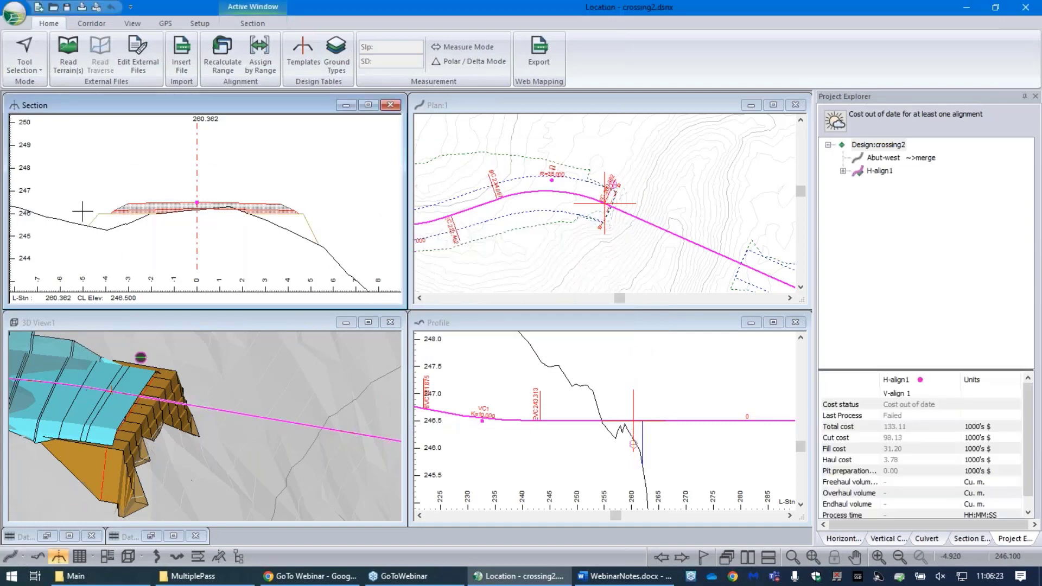
# Compare the abutment surface with the road section at station 260.362, and check Abut-west's own section and profile before returning to H-align1.
pyautogui.moveTo(289, 209)
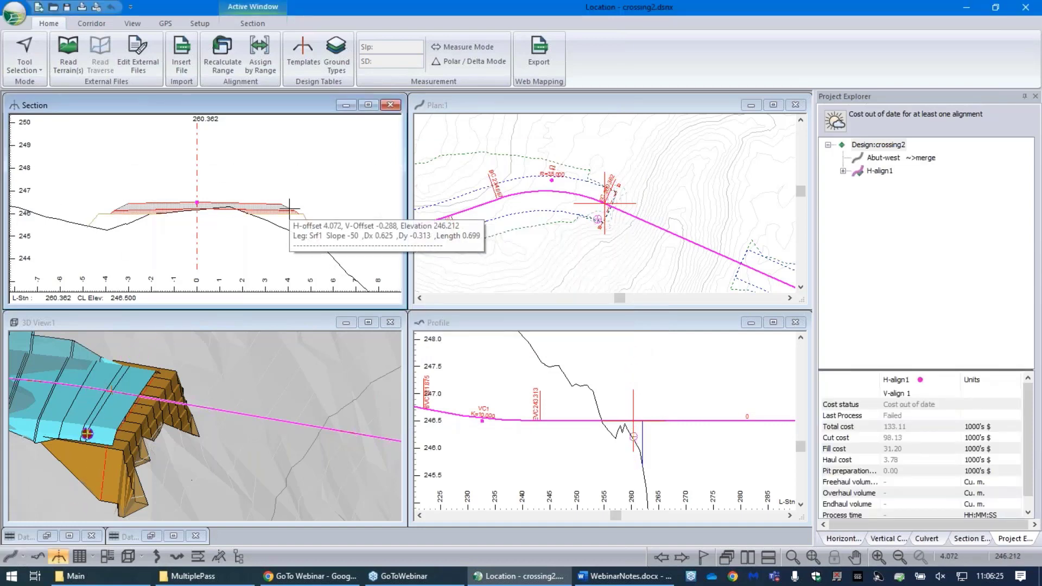
pyautogui.moveTo(490, 299)
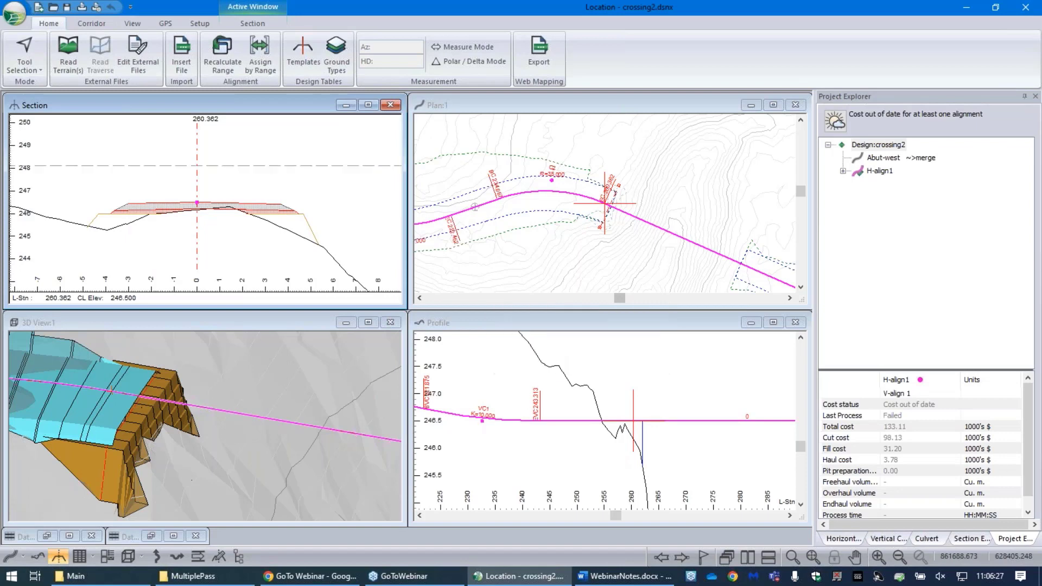
pyautogui.moveTo(96, 421)
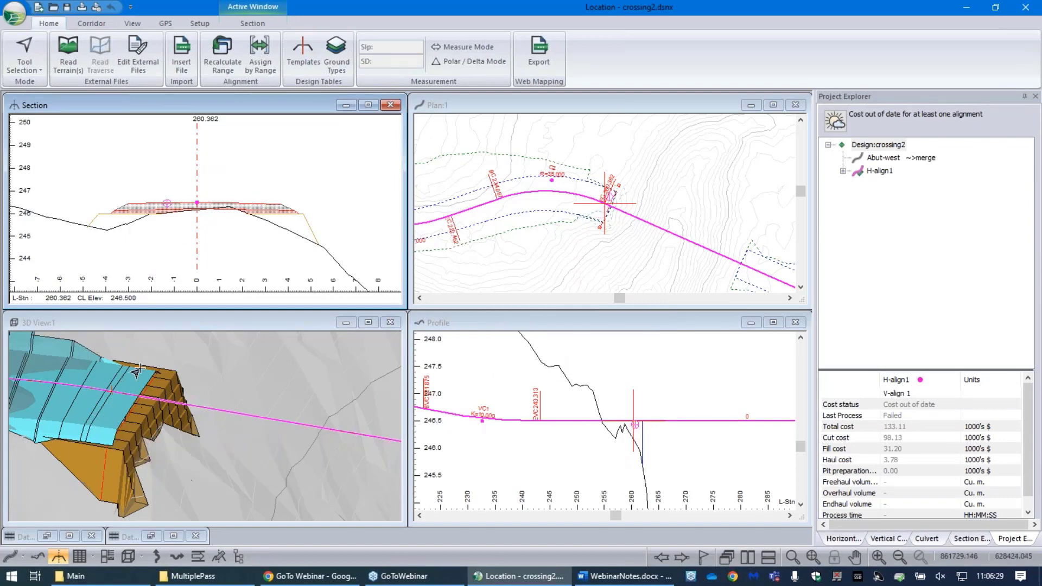
pyautogui.moveTo(123, 254)
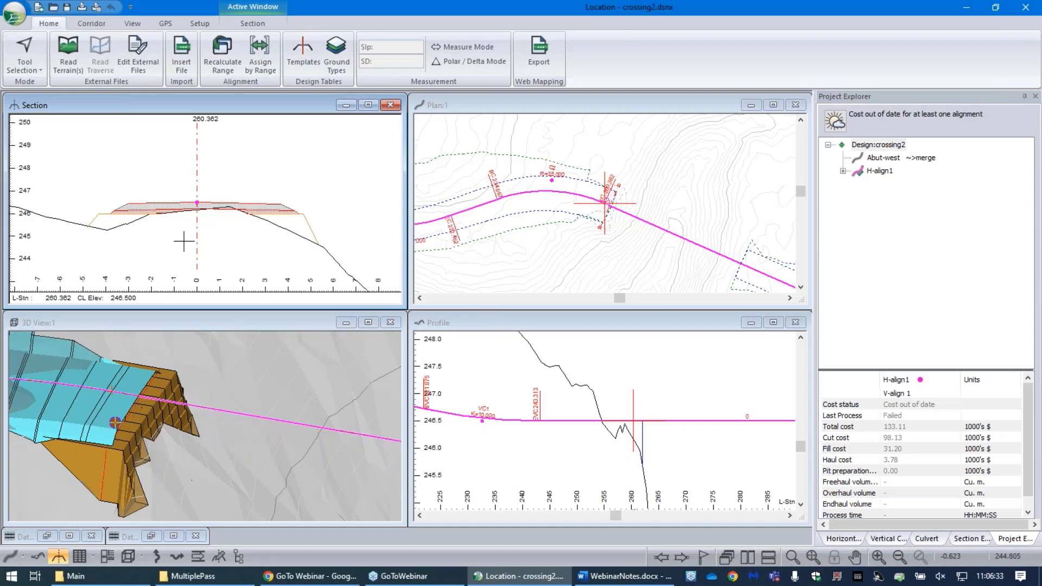
pyautogui.click(900, 158)
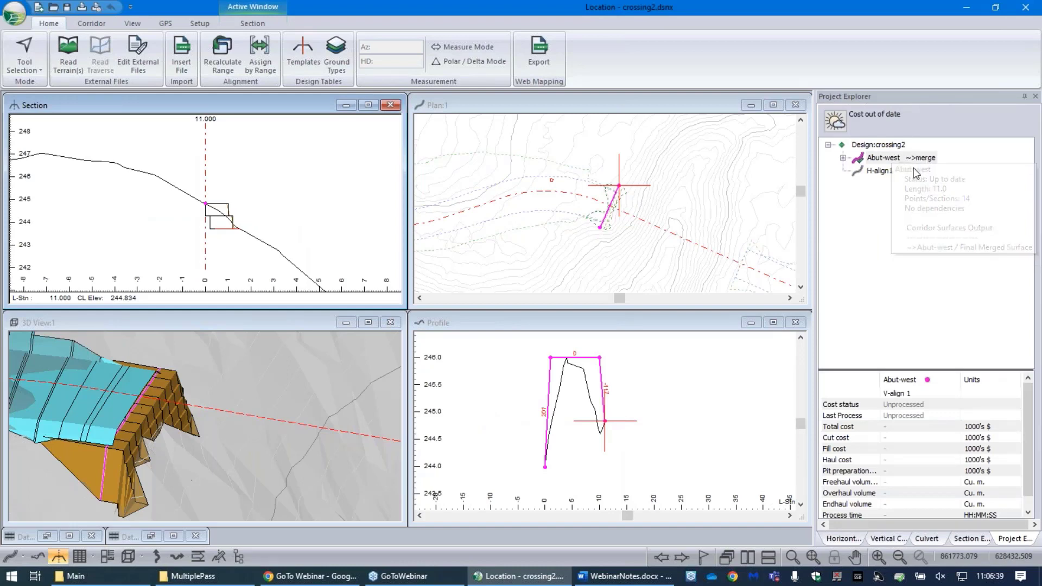
pyautogui.click(877, 173)
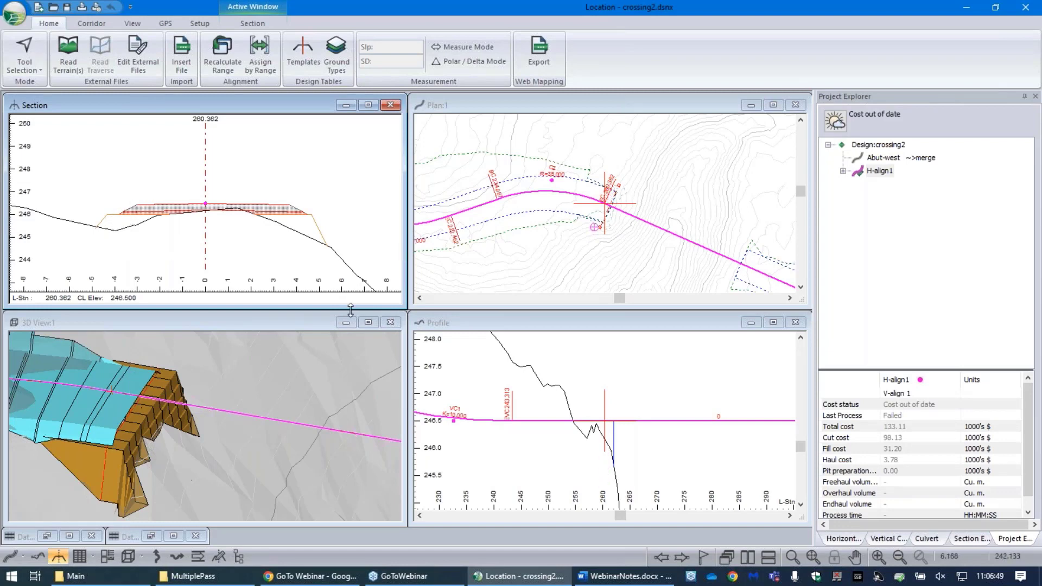
# Maximize the plan view and examine the road end on the east side of the crossing up close.
pyautogui.moveTo(622, 240)
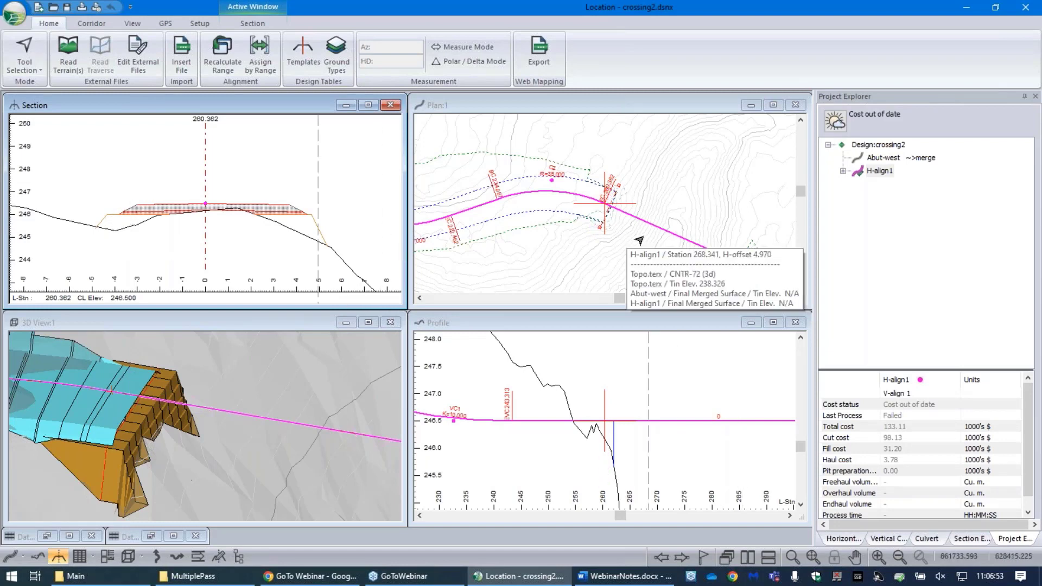
pyautogui.moveTo(721, 266)
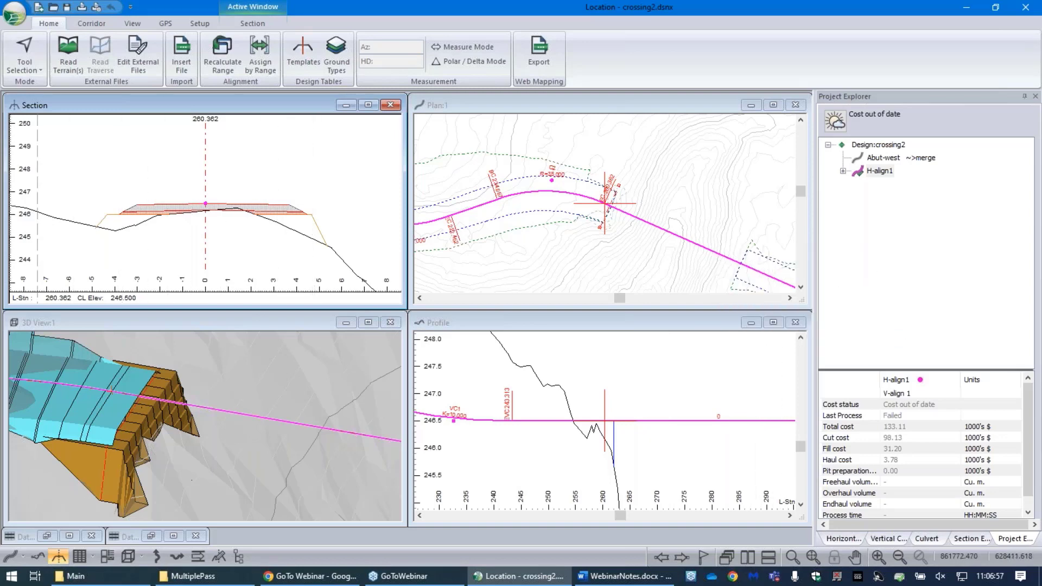
pyautogui.moveTo(727, 271)
pyautogui.mouseDown(button='middle')
pyautogui.moveTo(658, 201)
pyautogui.moveTo(636, 212)
pyautogui.mouseUp(button='middle')
pyautogui.scroll(1, 655, 130)
pyautogui.doubleClick(659, 106)
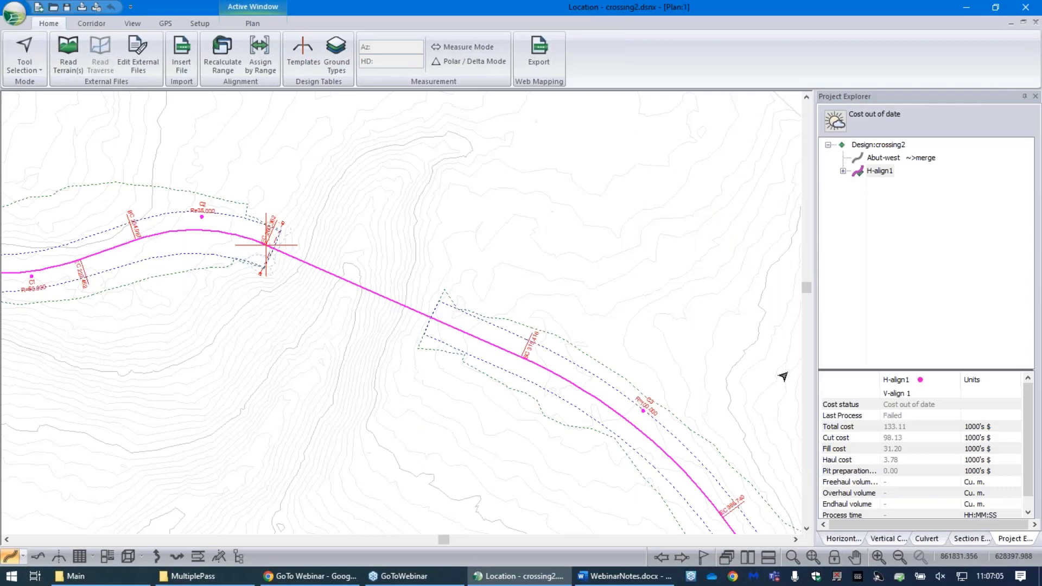
pyautogui.moveTo(596, 426)
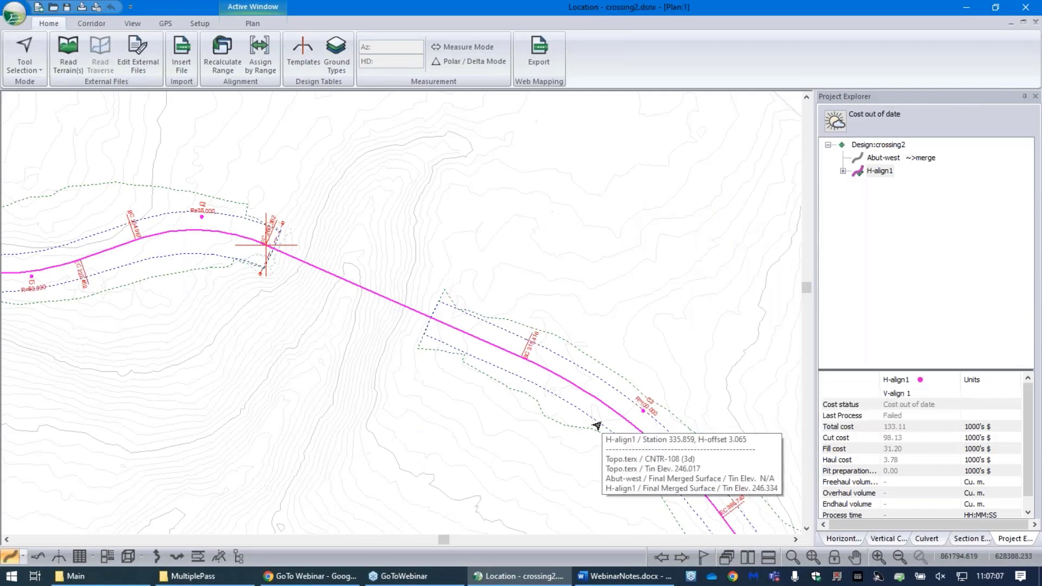
pyautogui.scroll(1, 428, 325)
pyautogui.scroll(3, 428, 325)
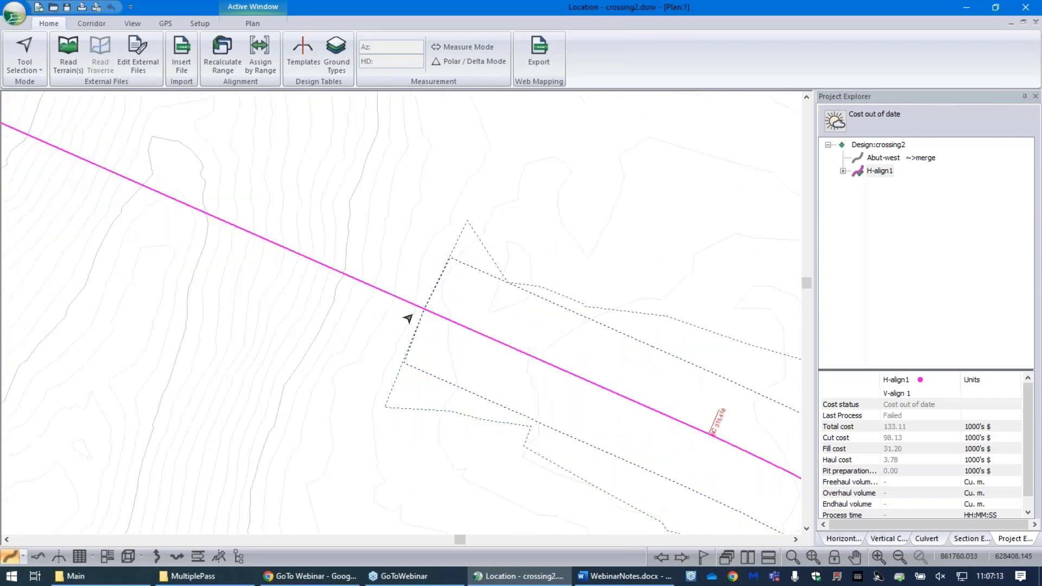
# Review H-align1's template ranges, checking where the BR Bridge (no cut/fill) range ends against the east road end in plan.
pyautogui.click(260, 50)
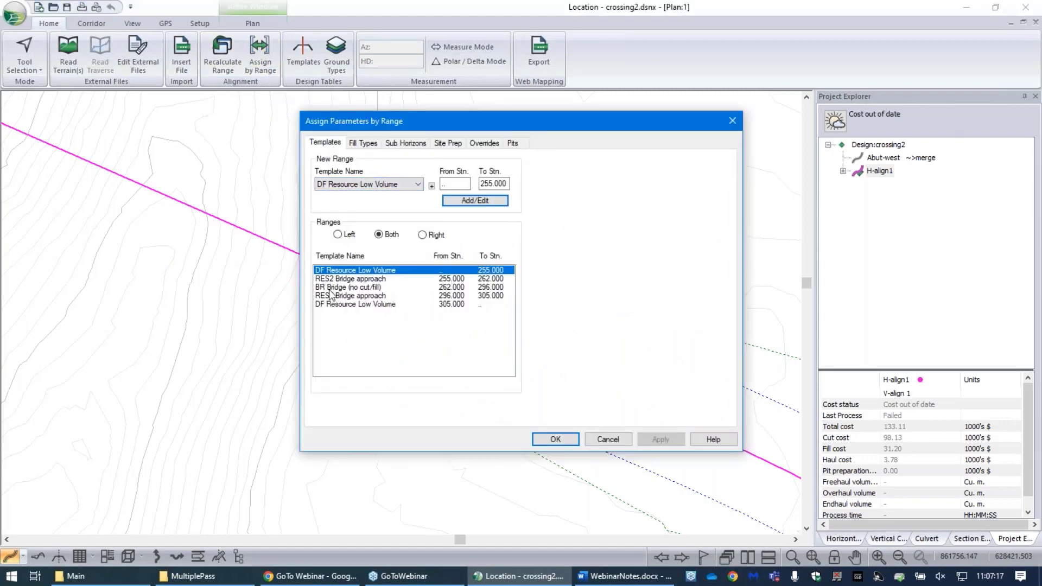
pyautogui.click(331, 287)
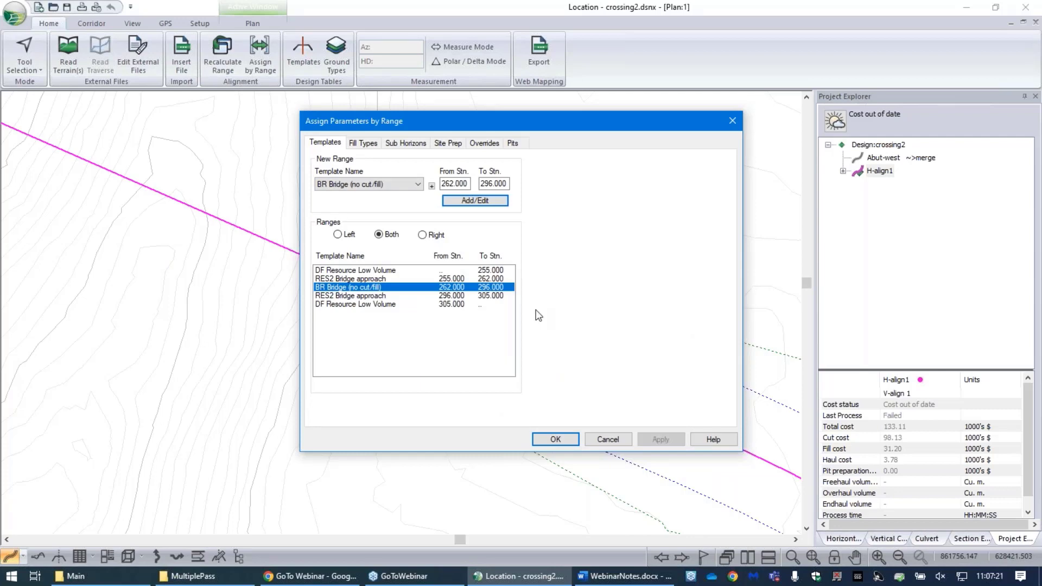
pyautogui.click(618, 437)
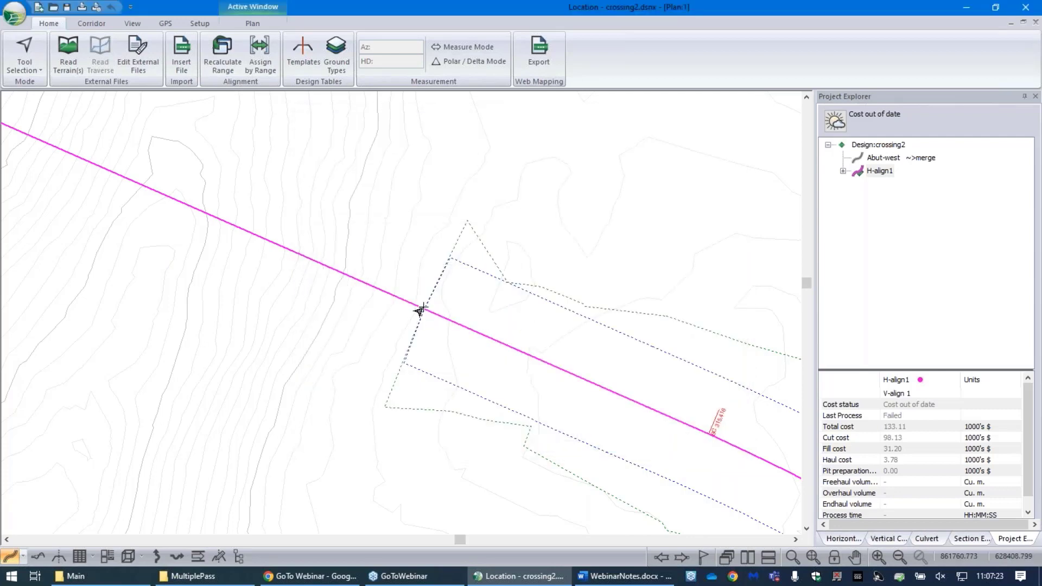
pyautogui.moveTo(419, 312)
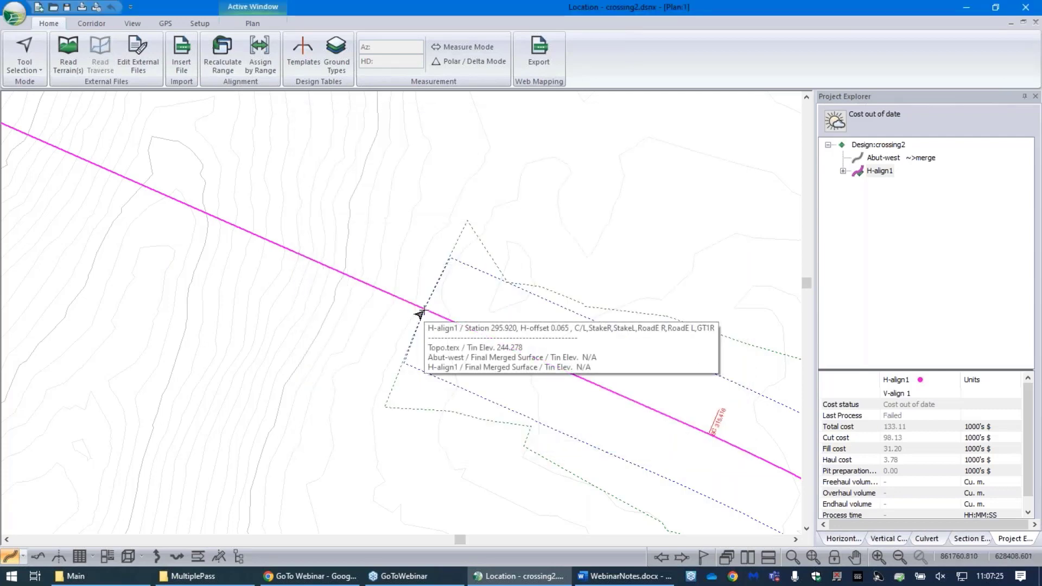
# Add a new horizontal alignment named Abut-East to the design, displayed in the background.
pyautogui.rightClick(883, 159)
pyautogui.moveTo(932, 159)
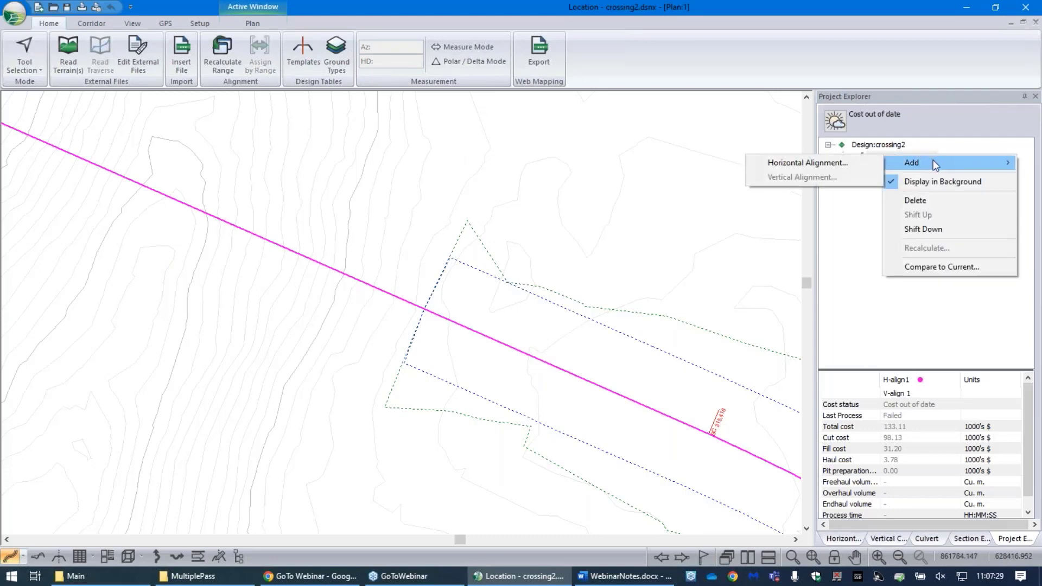
pyautogui.click(801, 163)
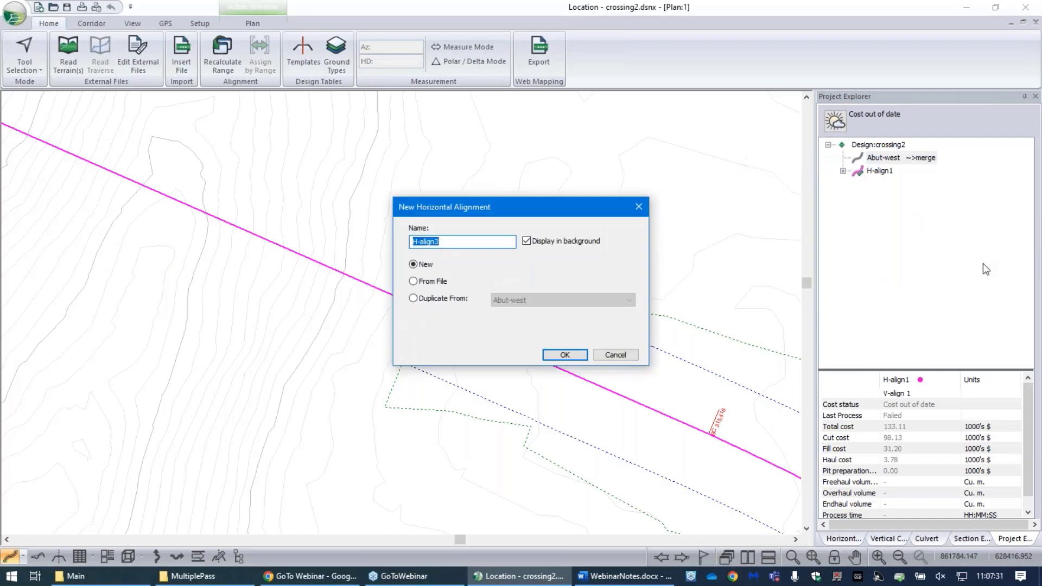
pyautogui.write('Abut-East')
pyautogui.click(566, 354)
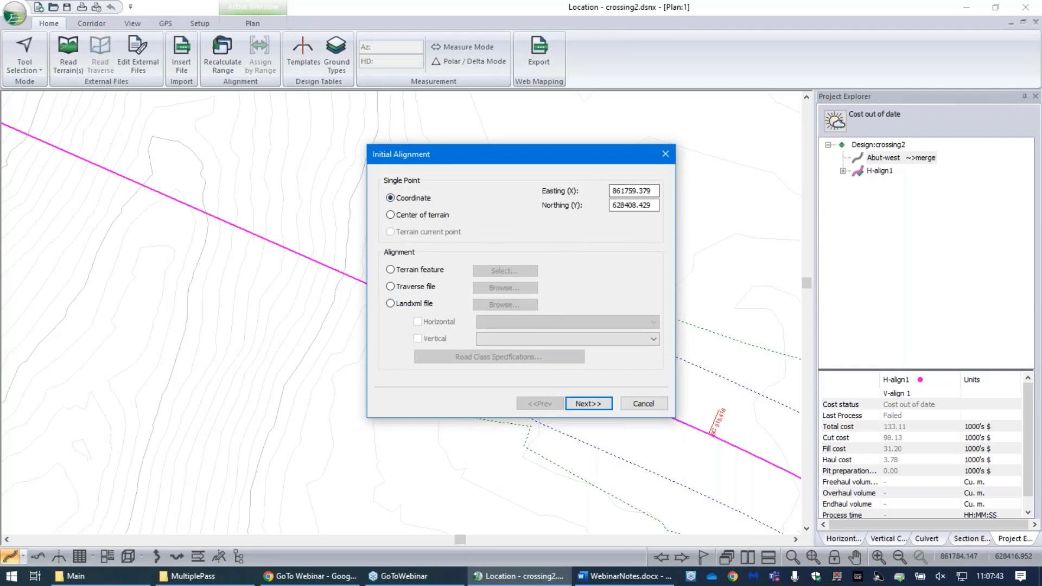
# Start Abut-East from the single coordinate 861759.379, 628408.429 with an empty standard template.
pyautogui.doubleClick(646, 190)
pyautogui.doubleClick(649, 206)
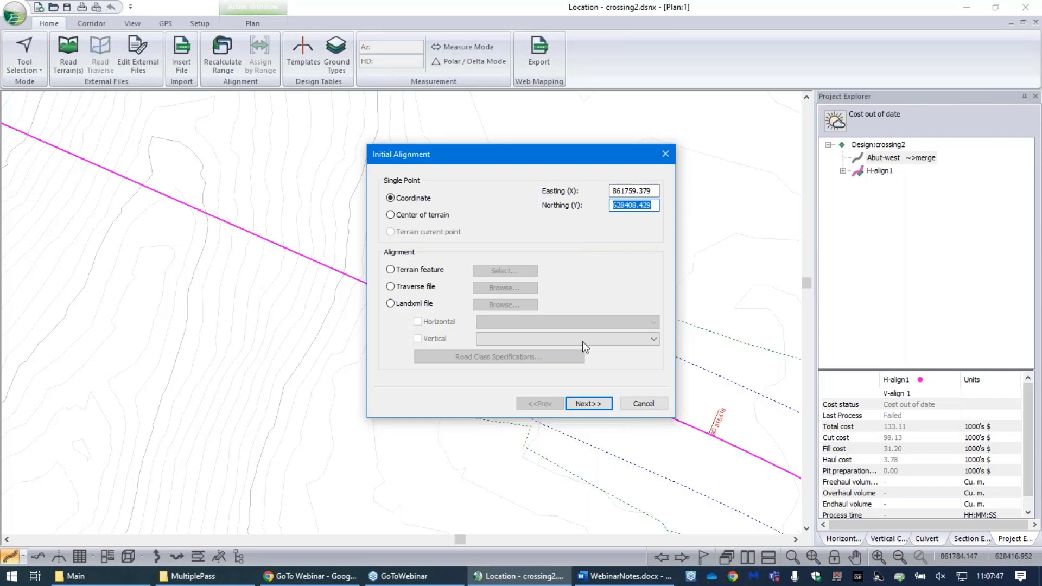
pyautogui.click(602, 406)
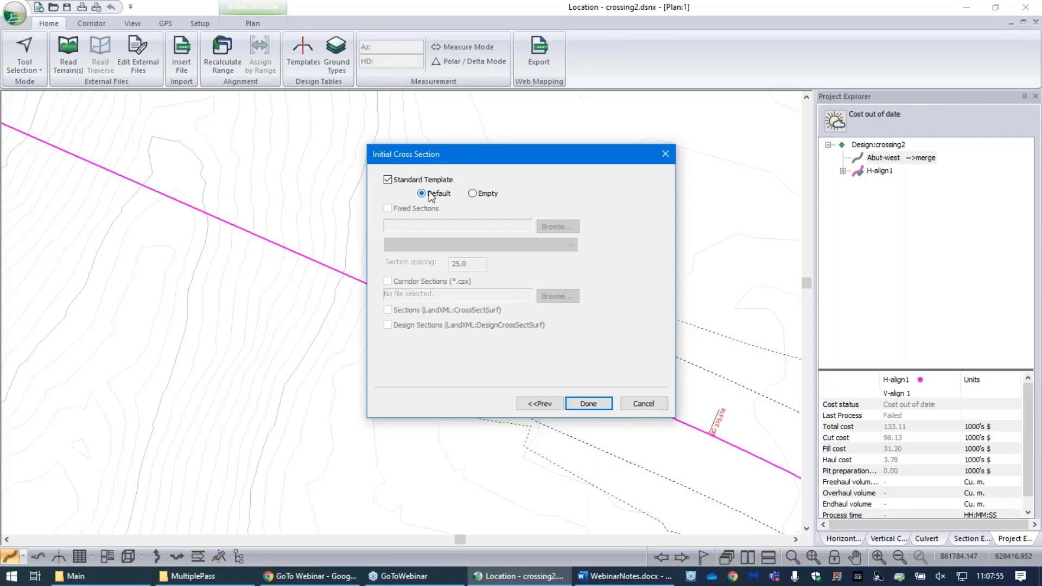
pyautogui.click(473, 194)
pyautogui.click(588, 404)
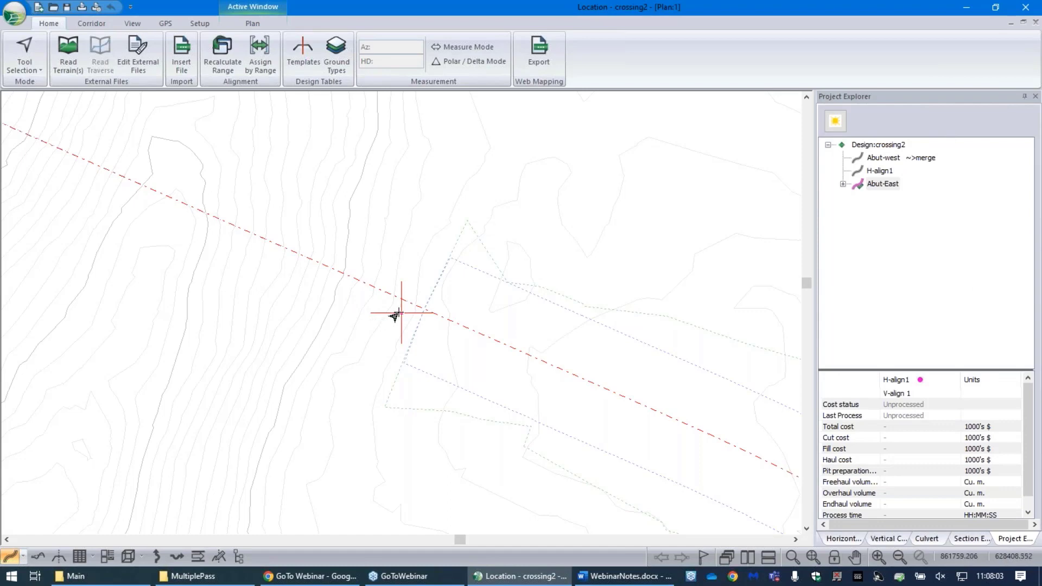
# Move Abut-East's starting IP onto the H-align1 centreline where it meets the east road end.
pyautogui.moveTo(542, 281)
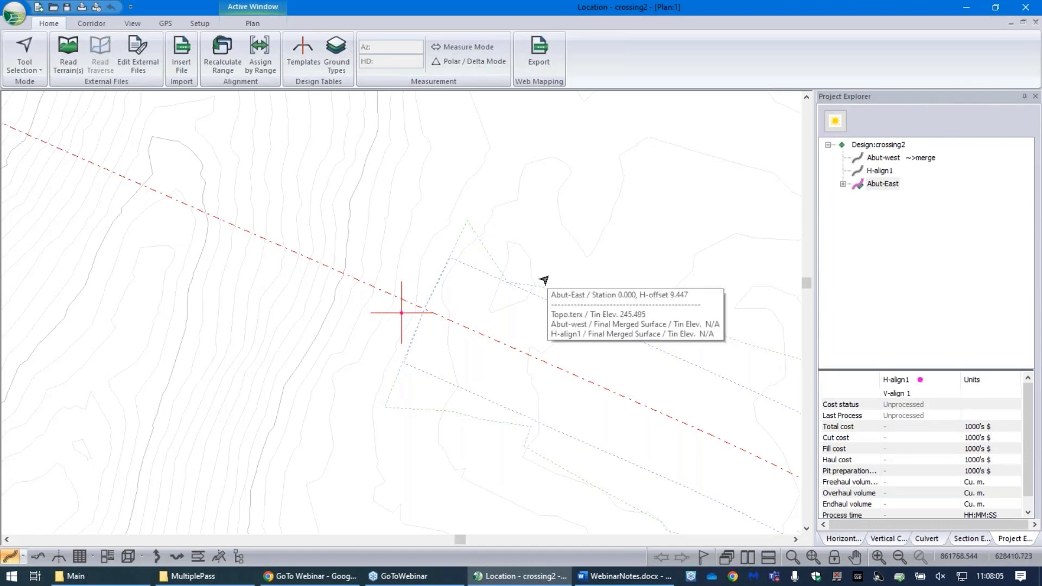
pyautogui.rightClick(646, 221)
pyautogui.click(700, 239)
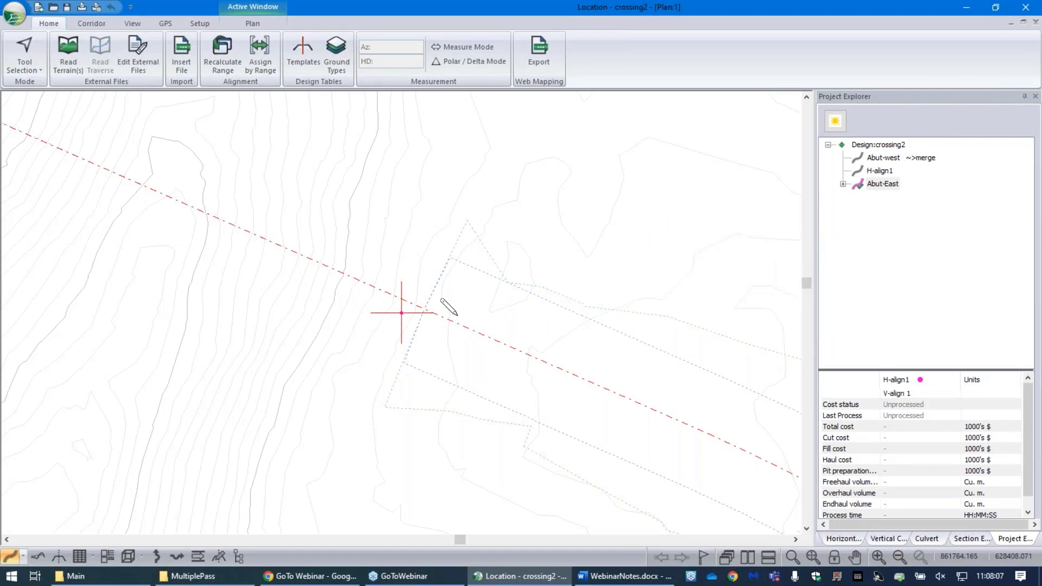
pyautogui.moveTo(401, 313); pyautogui.dragTo(425, 310)
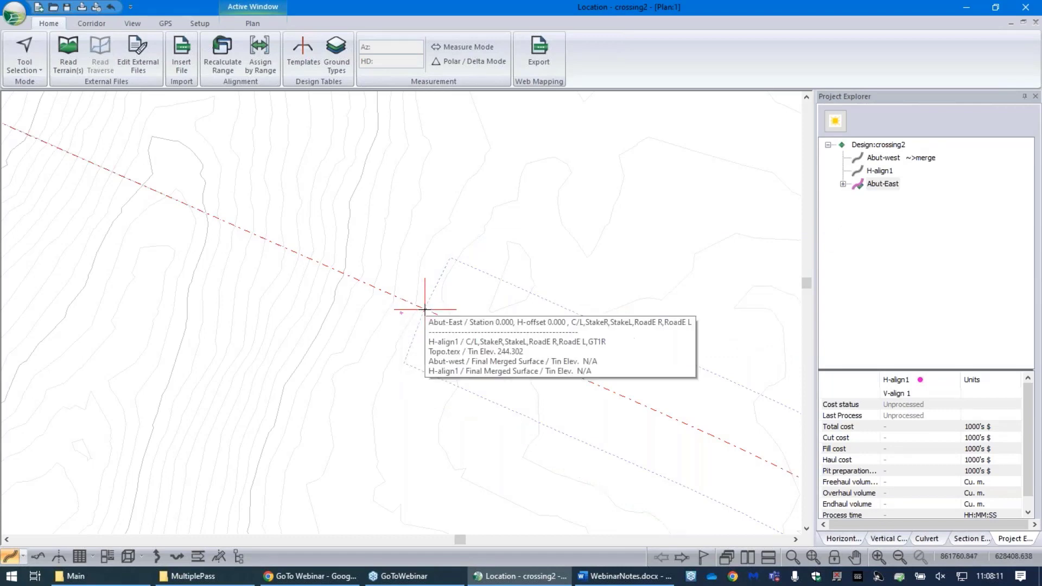
pyautogui.scroll(3, 425, 309)
pyautogui.scroll(3, 420, 304)
pyautogui.moveTo(411, 310); pyautogui.dragTo(418, 310)
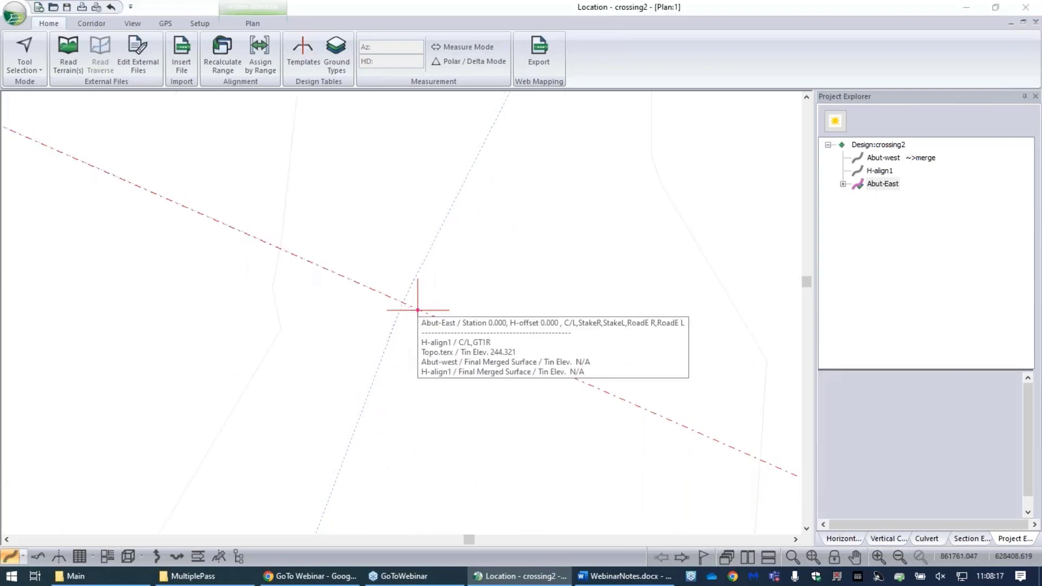
pyautogui.scroll(-9, 593, 327)
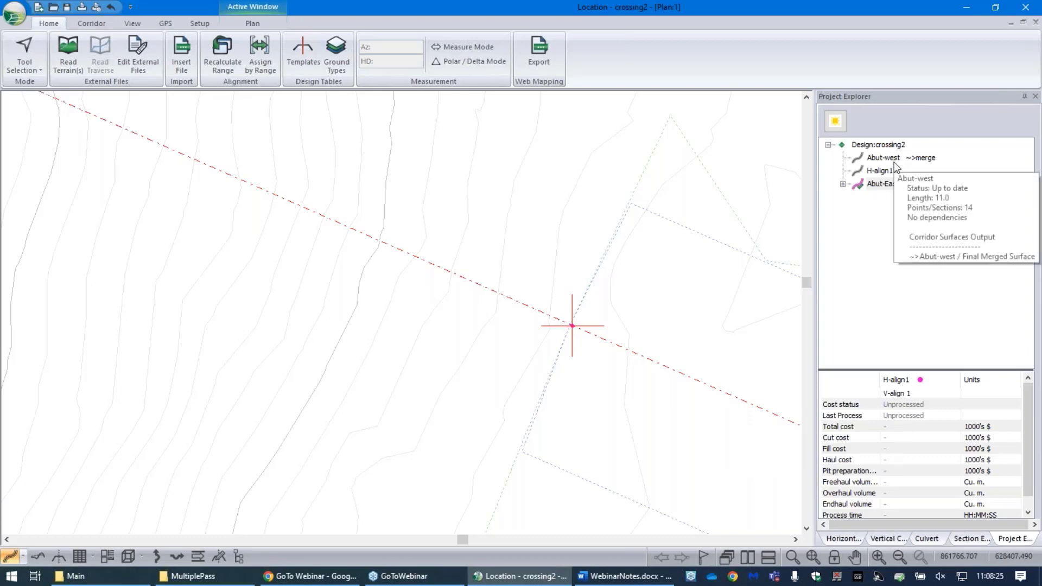
# Make H-align1 current and show its horizontal curve and tangent parameters.
pyautogui.doubleClick(880, 171)
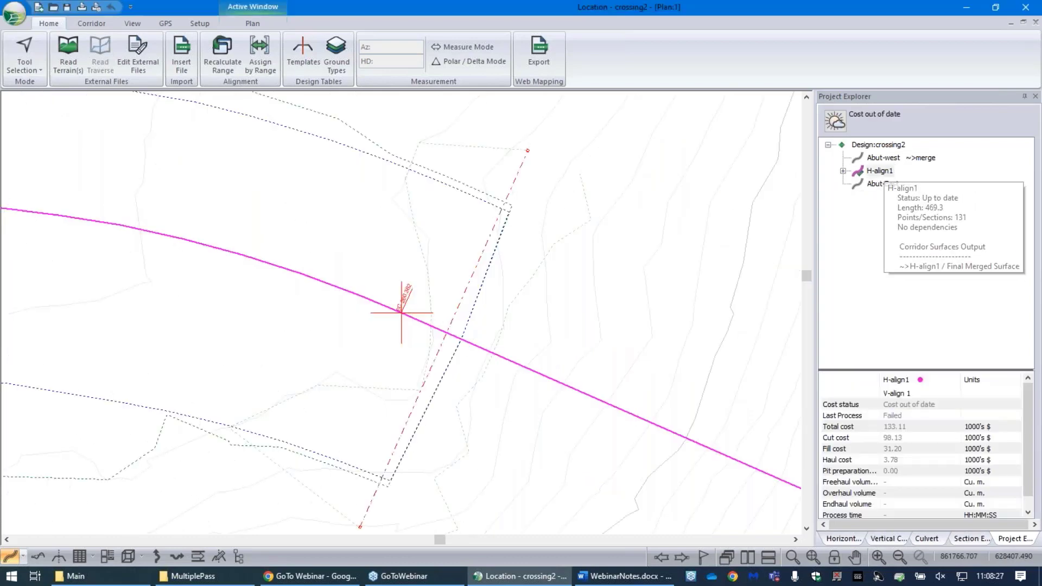
pyautogui.click(835, 540)
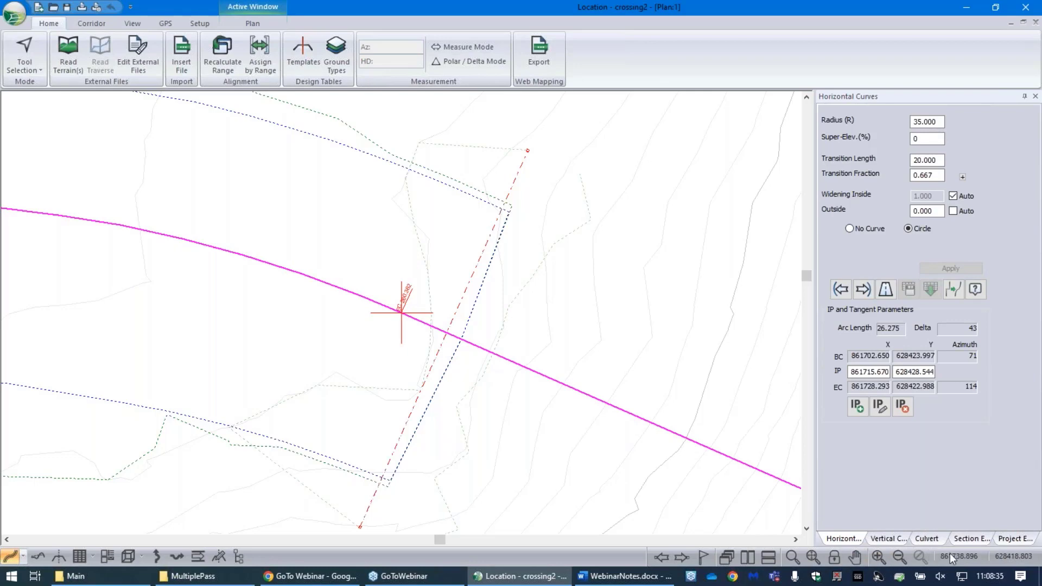
# Make Abut-East the current alignment and show its horizontal IP and tangent parameters.
pyautogui.click(1019, 539)
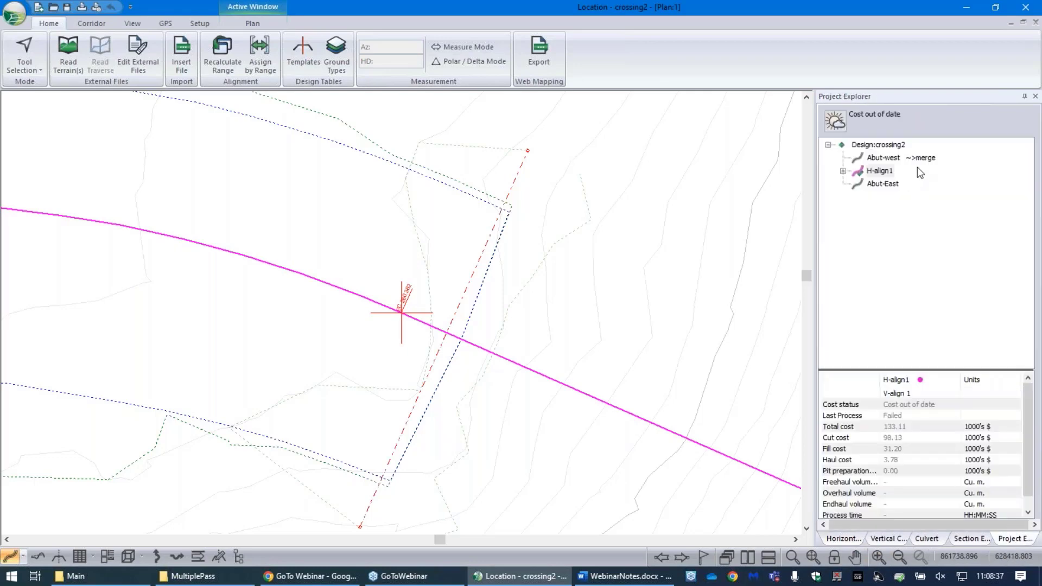
pyautogui.moveTo(917, 163)
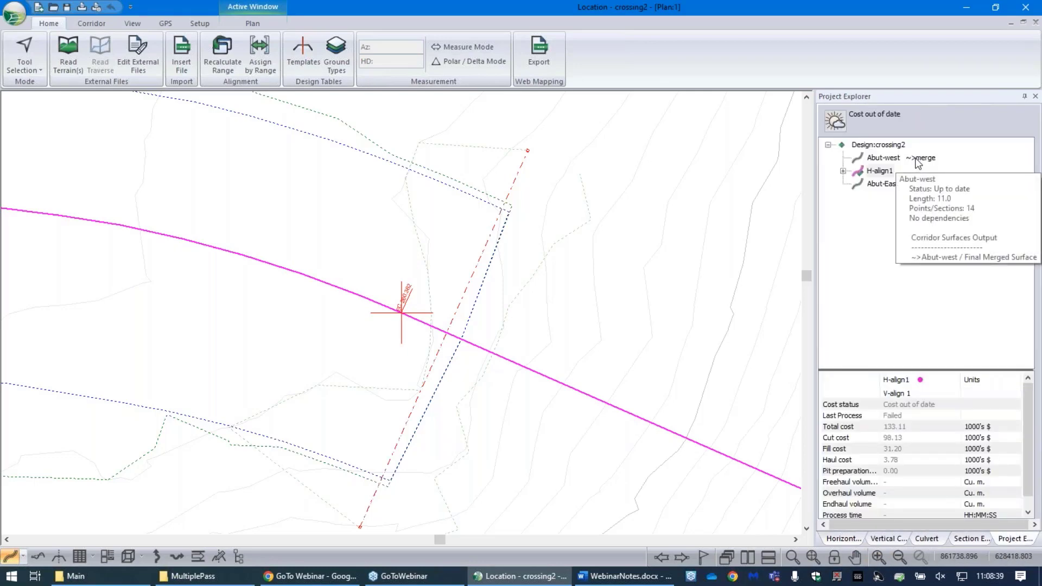
pyautogui.doubleClick(881, 185)
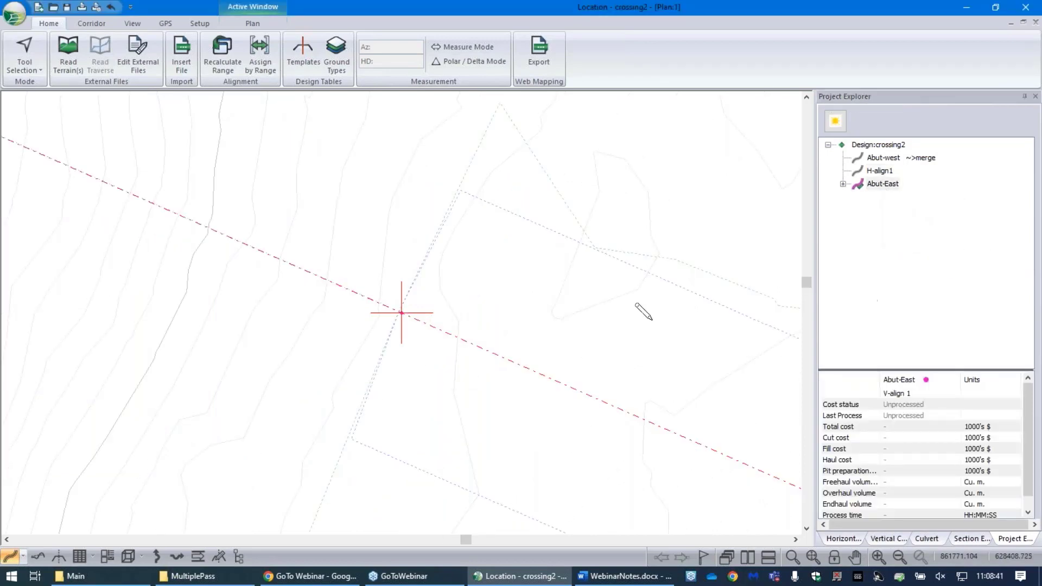
pyautogui.moveTo(496, 287)
pyautogui.click(843, 538)
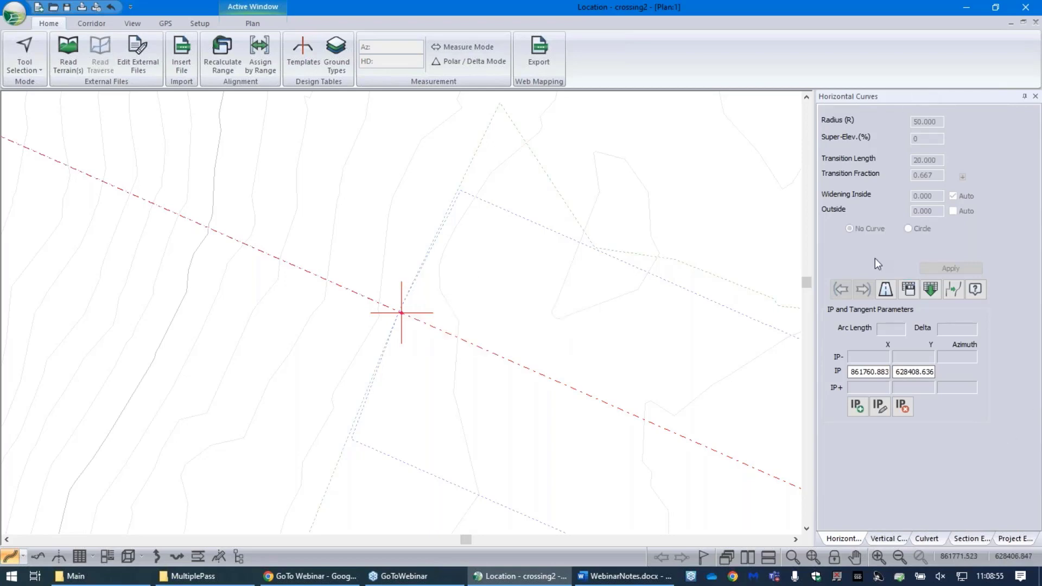
# Add a horizontal IP to Abut-East at azimuth 24 and a horizontal distance of 5.5 from its starting IP.
pyautogui.click(865, 406)
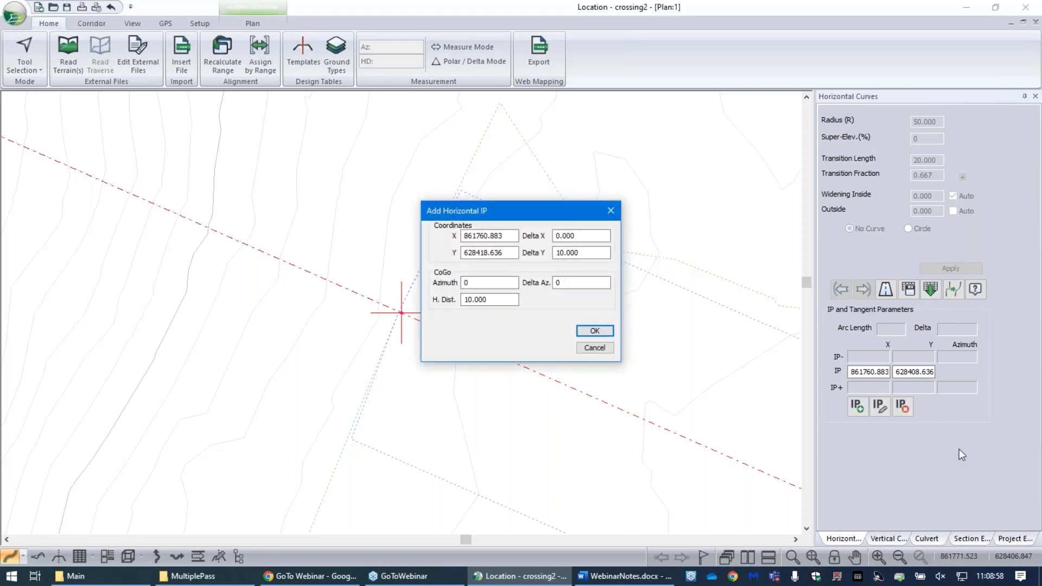
pyautogui.doubleClick(485, 284)
pyautogui.write('24')
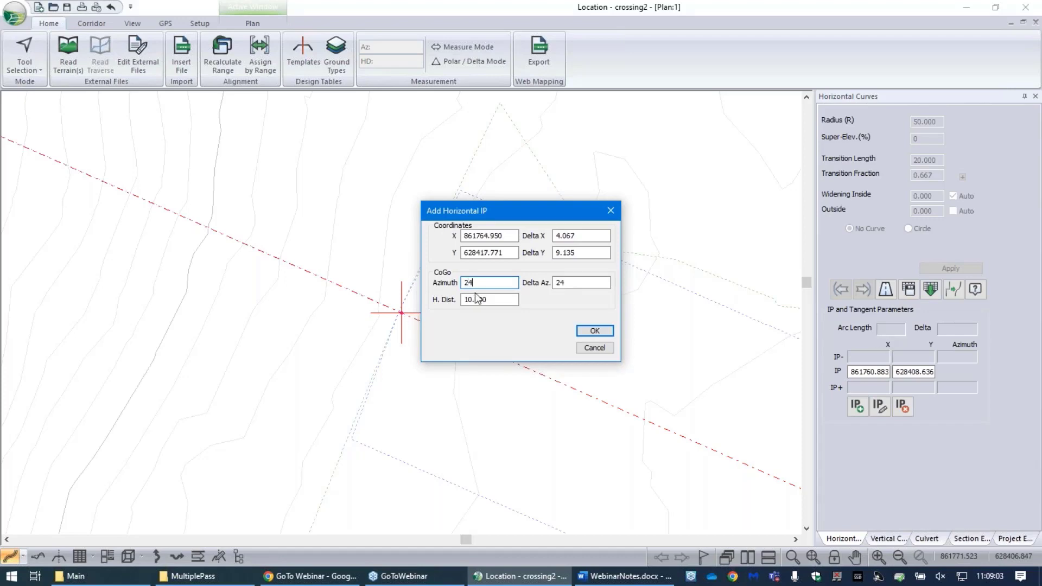
pyautogui.doubleClick(504, 299)
pyautogui.write('5.5')
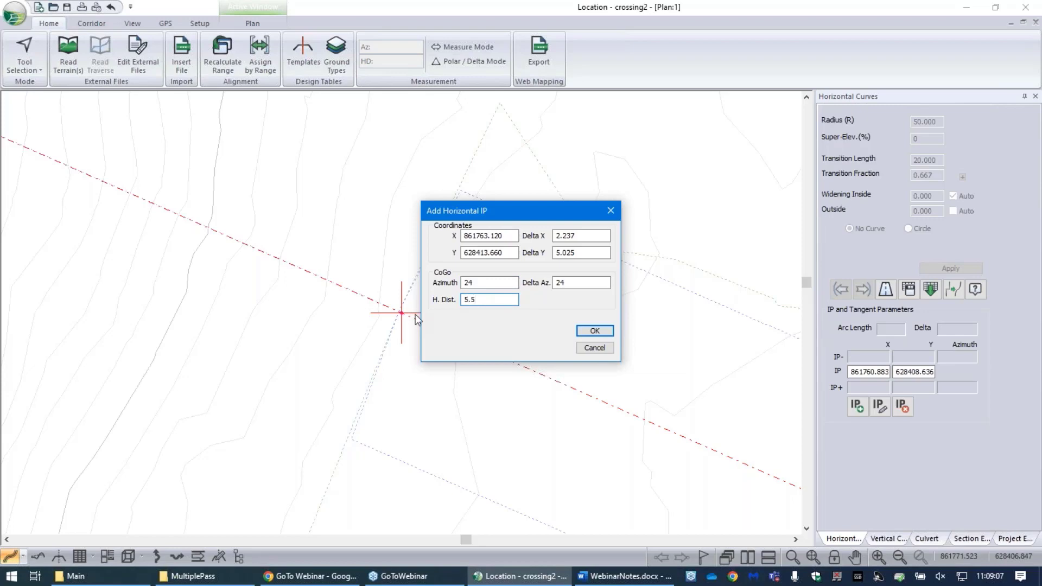
pyautogui.click(595, 331)
# Add another horizontal IP from the new end of Abut-East at azimuth 204 and a horizontal distance of 11.
pyautogui.scroll(-2, 624, 299)
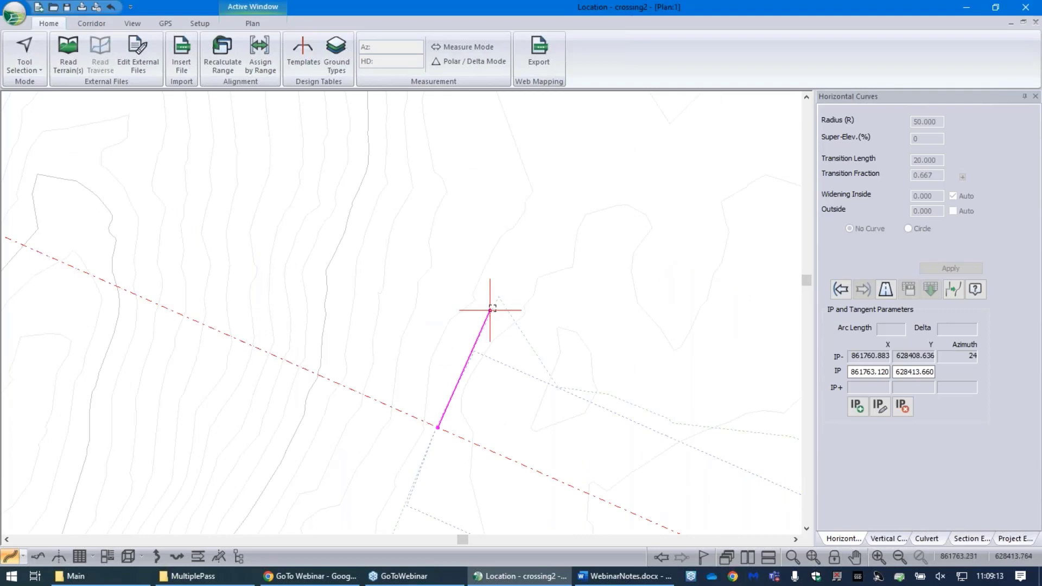
pyautogui.moveTo(493, 309)
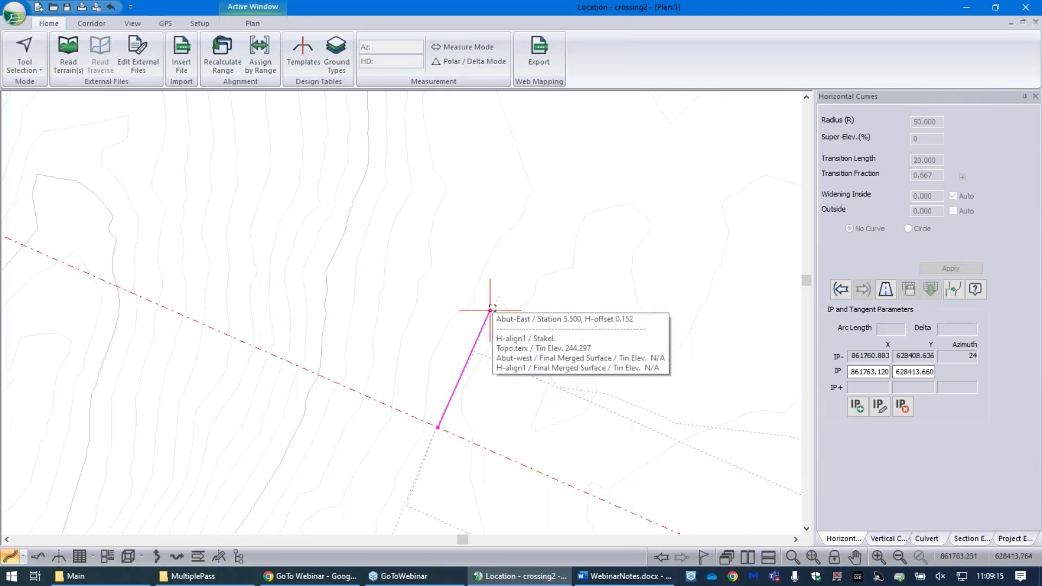
pyautogui.click(856, 407)
pyautogui.doubleClick(477, 282)
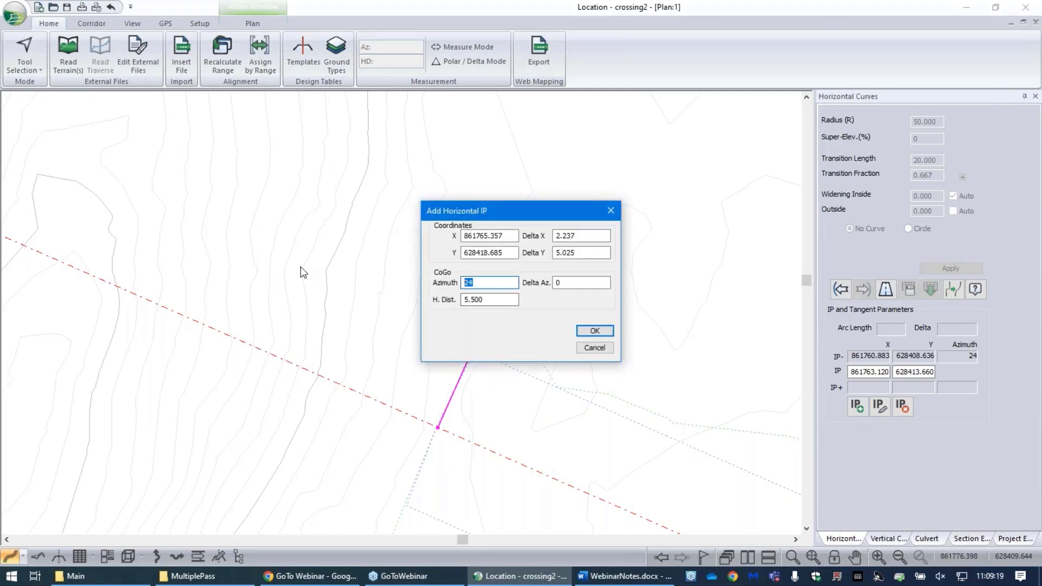
pyautogui.write('204')
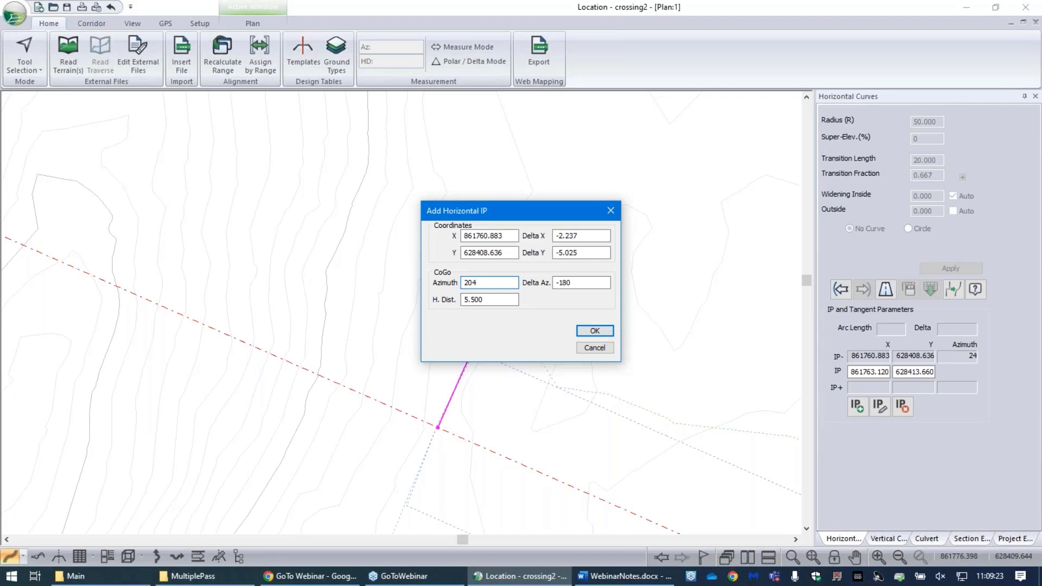
pyautogui.doubleClick(499, 298)
pyautogui.write('11')
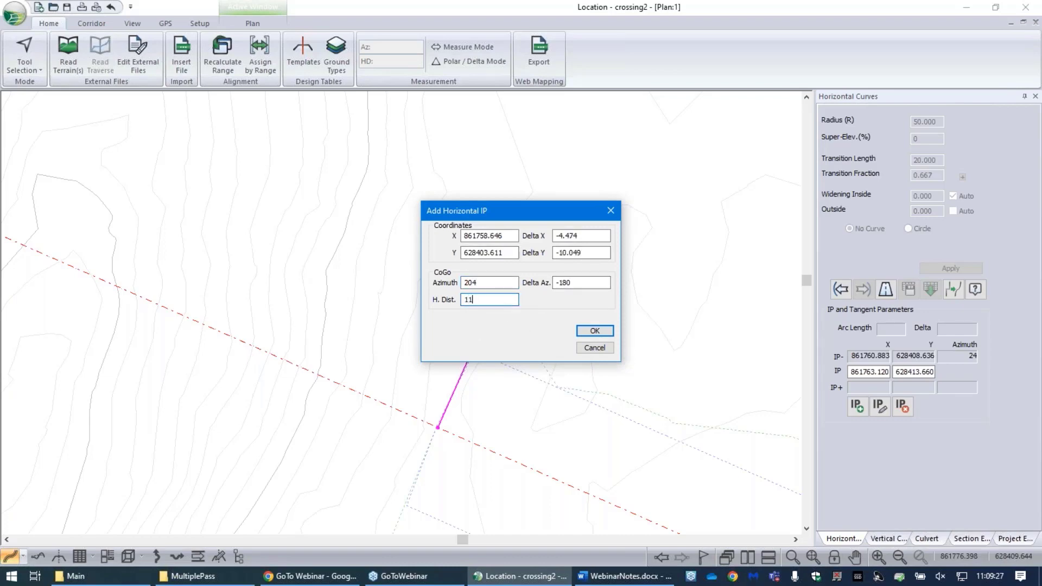
pyautogui.click(594, 332)
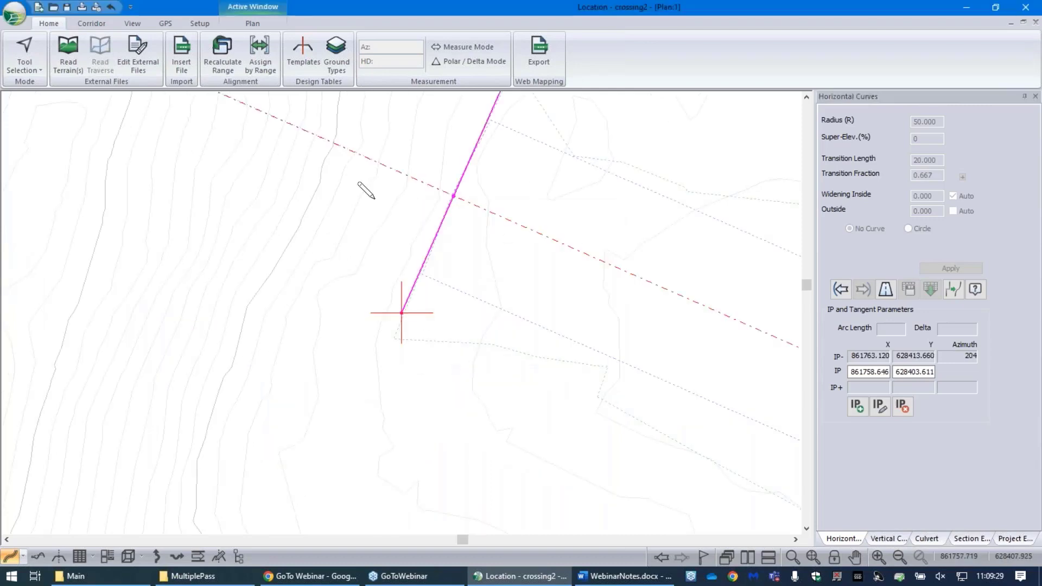
# Delete Abut-East's original starting IP on the road centreline, leaving a single tangent across the road end.
pyautogui.scroll(2, 570, 225)
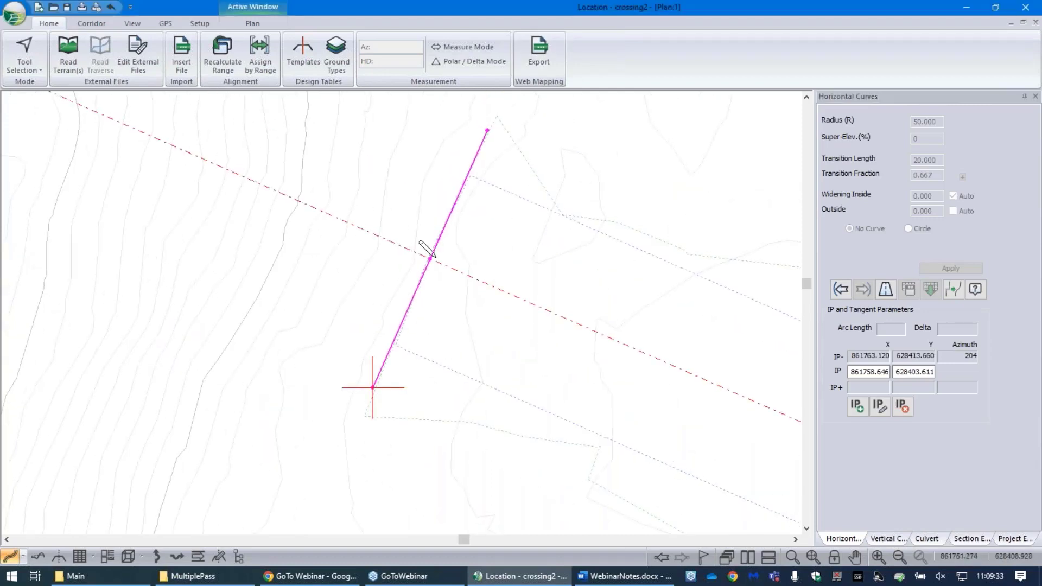
pyautogui.moveTo(429, 260); pyautogui.dragTo(401, 242)
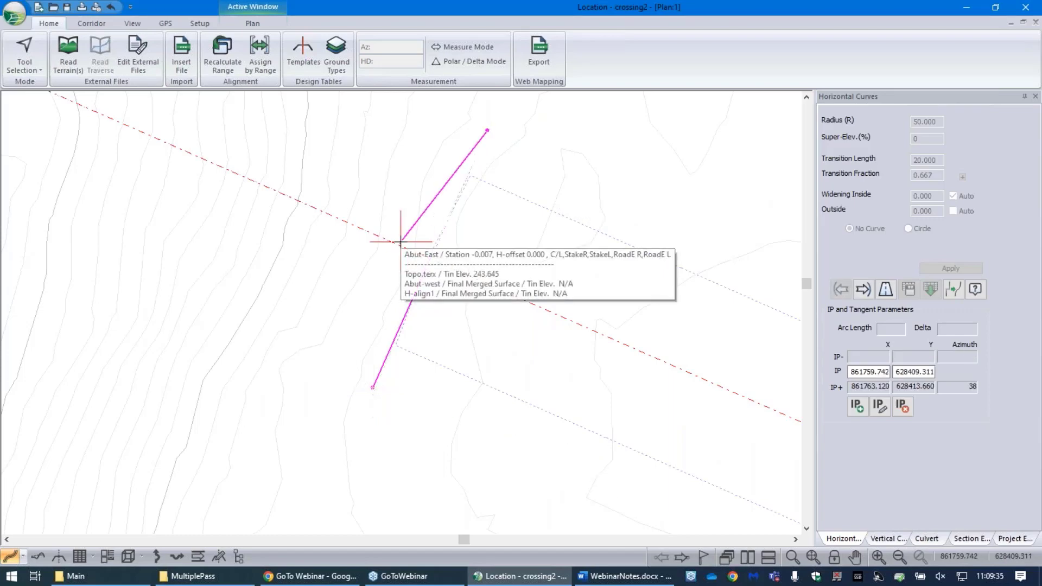
pyautogui.press('Delete')
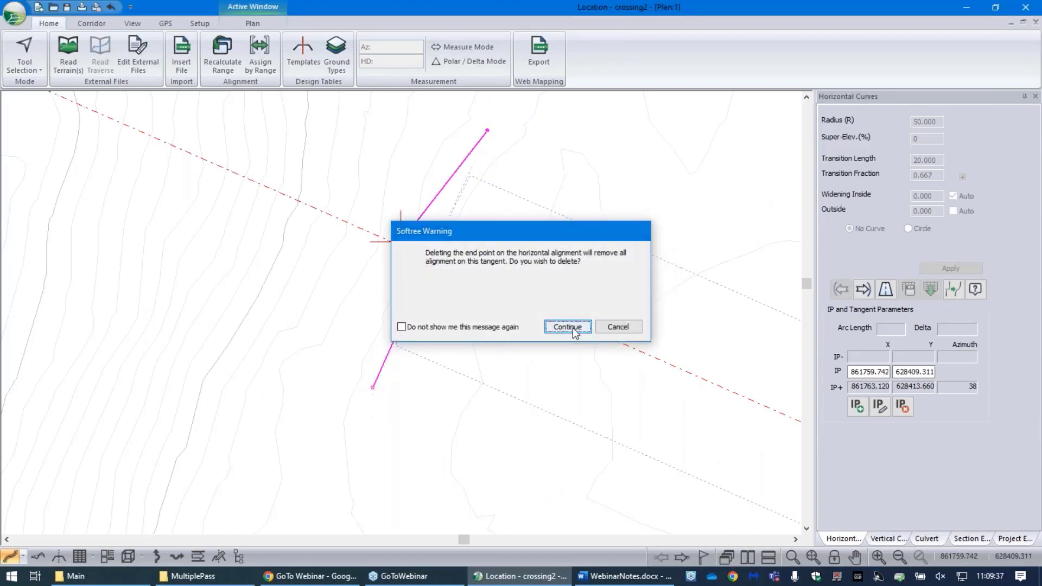
pyautogui.click(568, 327)
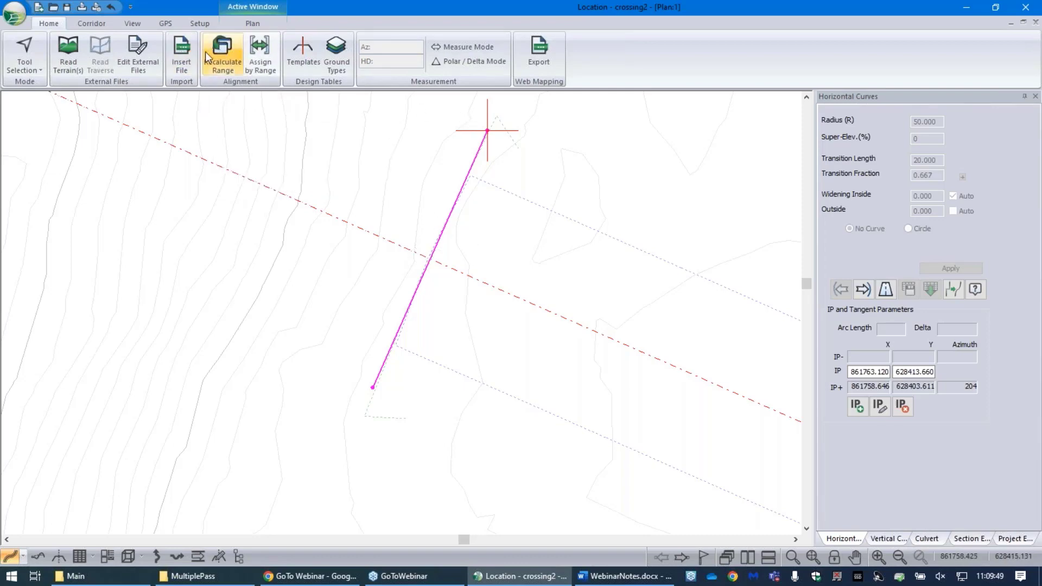
# Set Abut-East's start station to 0 in its alignment options, skipping the range recalculation.
pyautogui.click(91, 23)
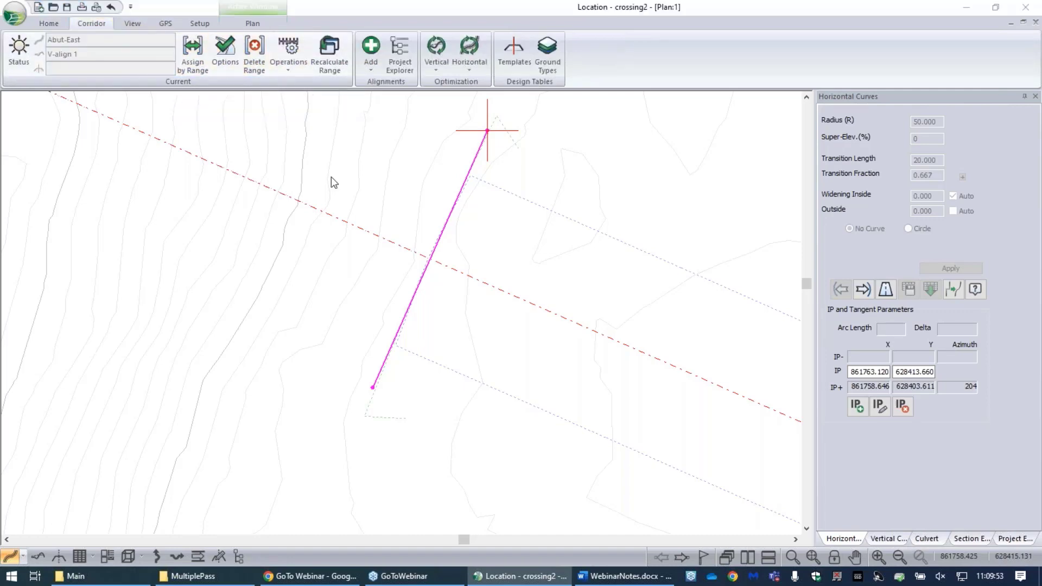
pyautogui.doubleClick(334, 182)
pyautogui.press('Tab')
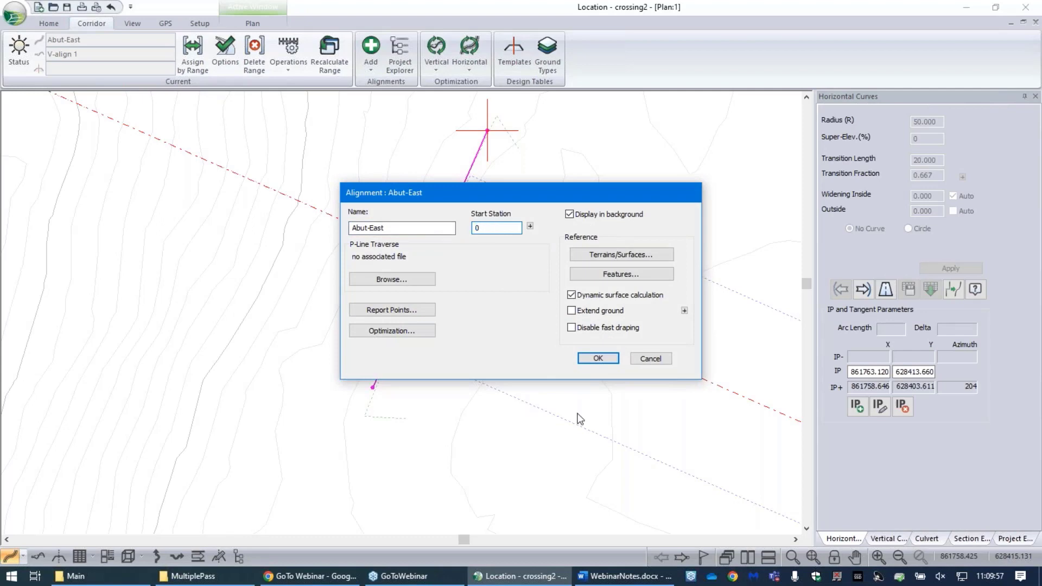
pyautogui.write('0')
pyautogui.click(603, 358)
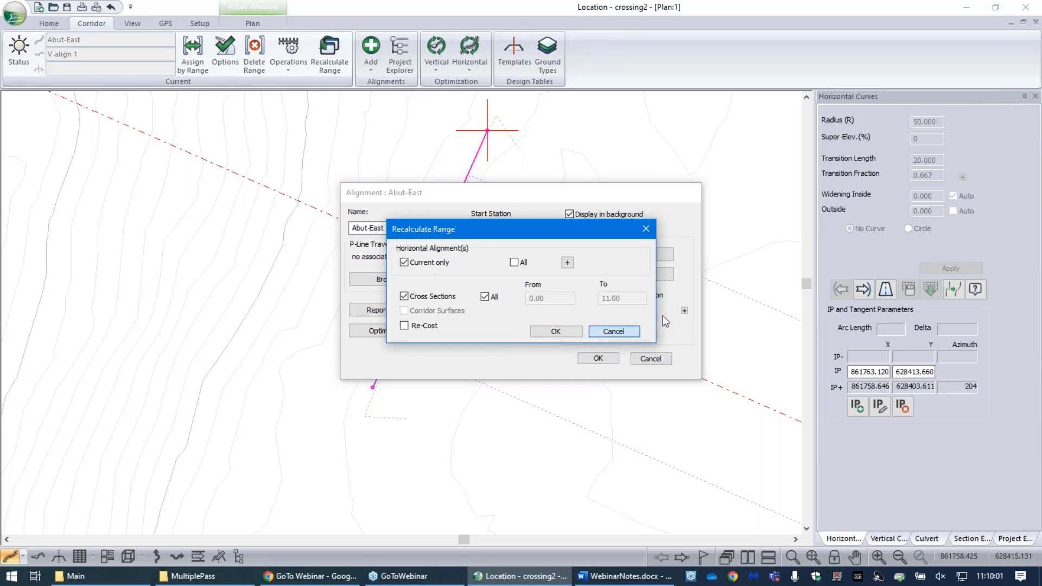
pyautogui.click(614, 331)
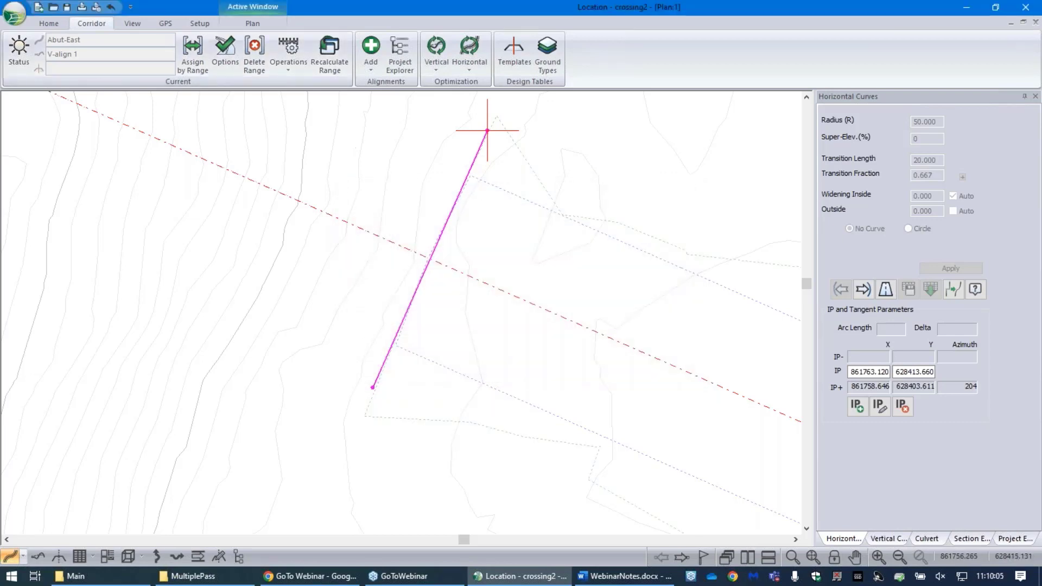
# Set the interval of Abut-East's first auto interval report points to 1 m and recalculate its cross sections.
pyautogui.click(224, 50)
pyautogui.click(392, 310)
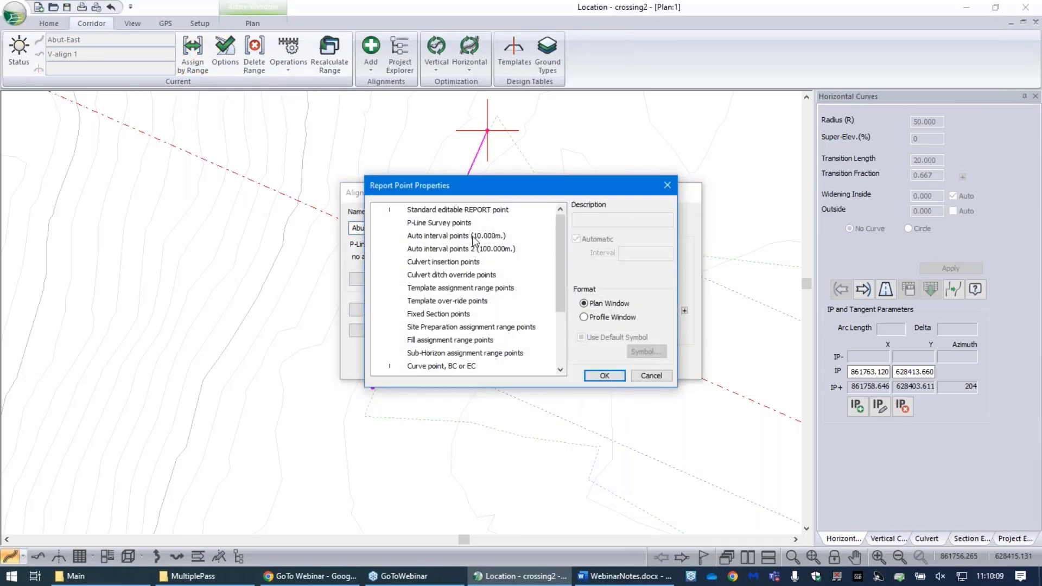
pyautogui.click(529, 236)
pyautogui.doubleClick(657, 252)
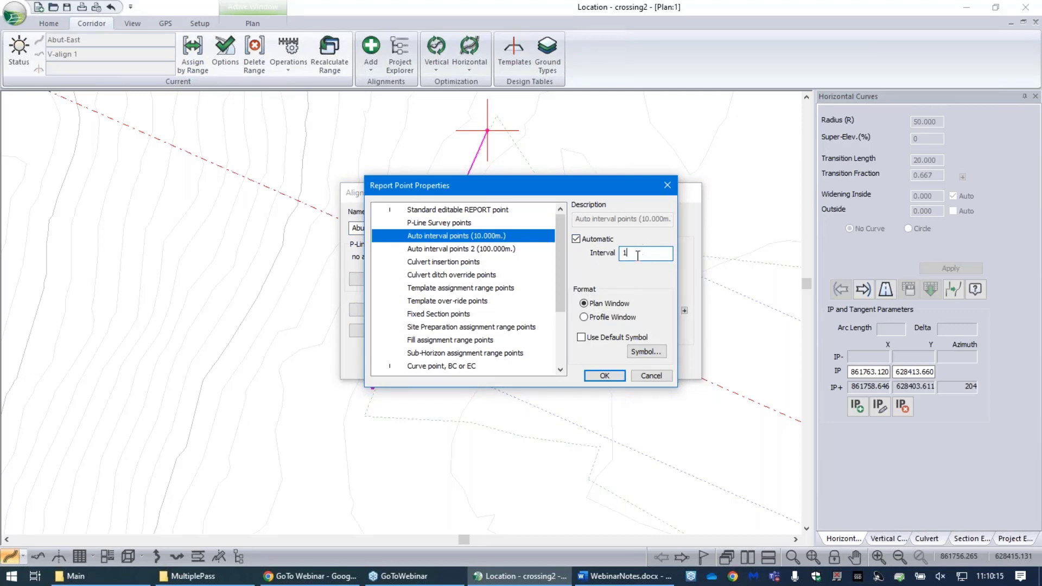
pyautogui.click(606, 376)
pyautogui.click(599, 358)
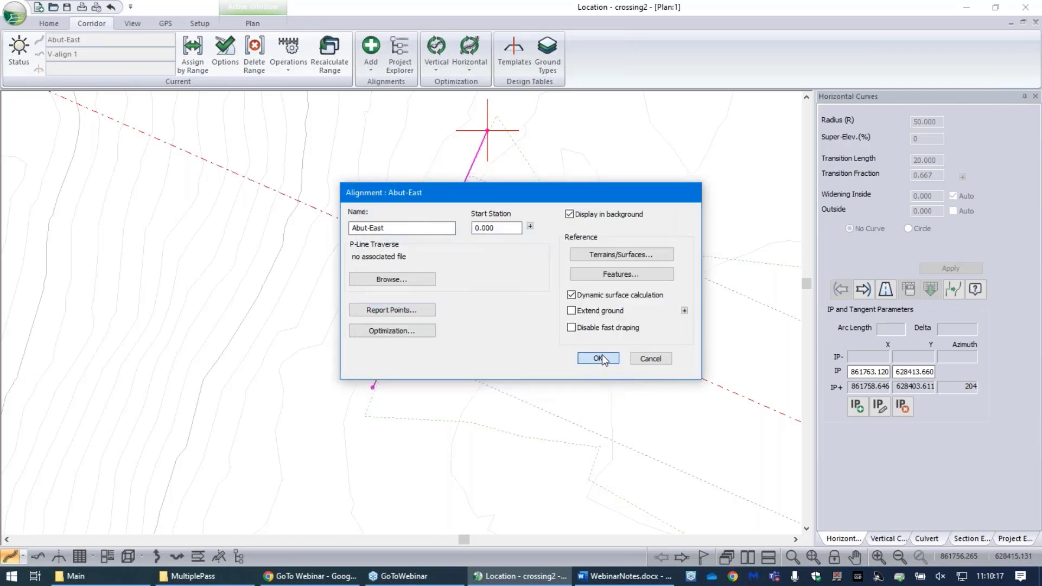
pyautogui.click(574, 332)
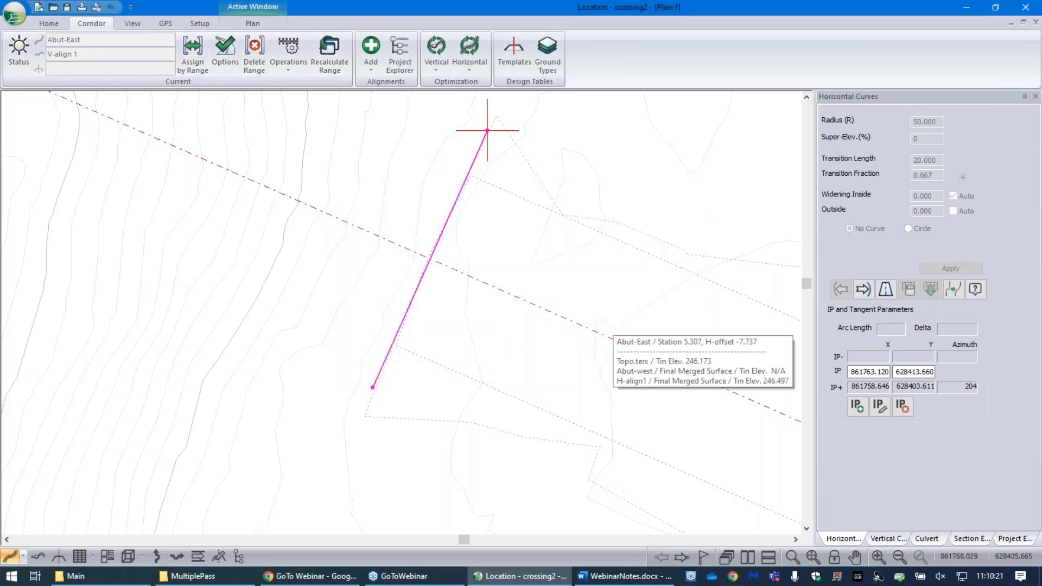
# Tile the plan, section, profile and 3D windows and examine Abut-East against the east road end in 3D.
pyautogui.scroll(-1, 553, 297)
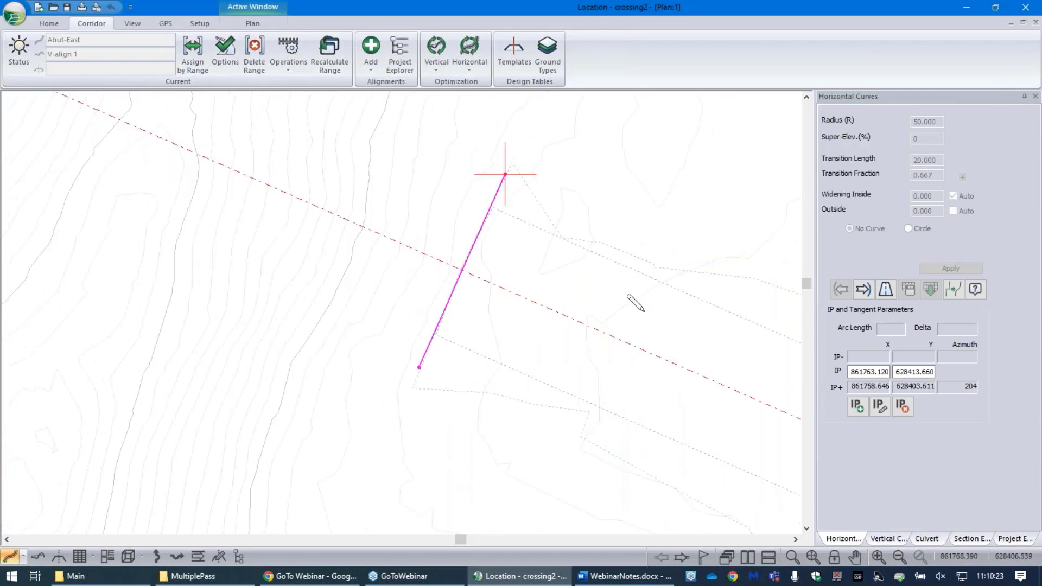
pyautogui.moveTo(683, 316)
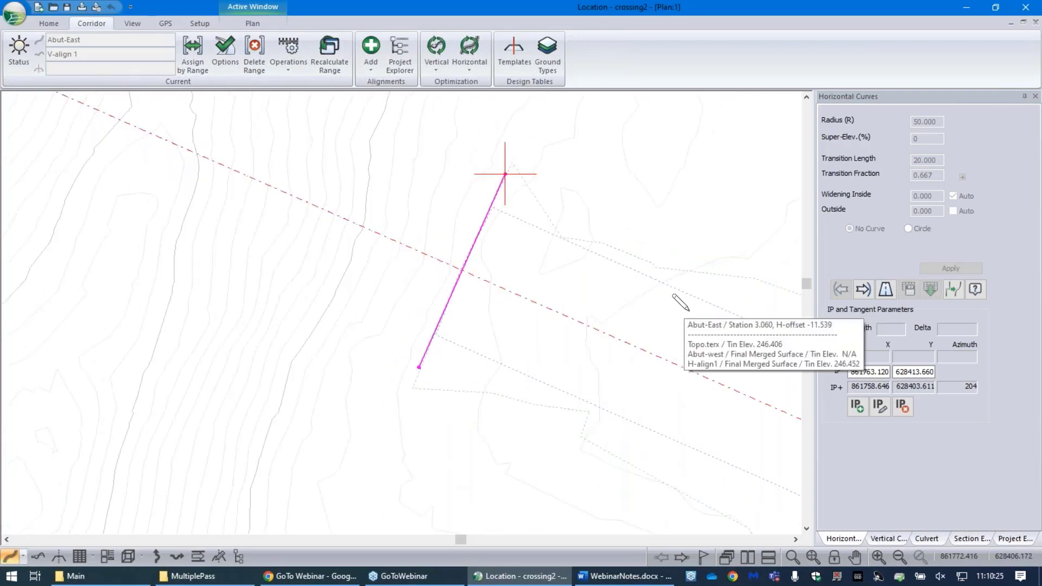
pyautogui.click(1023, 23)
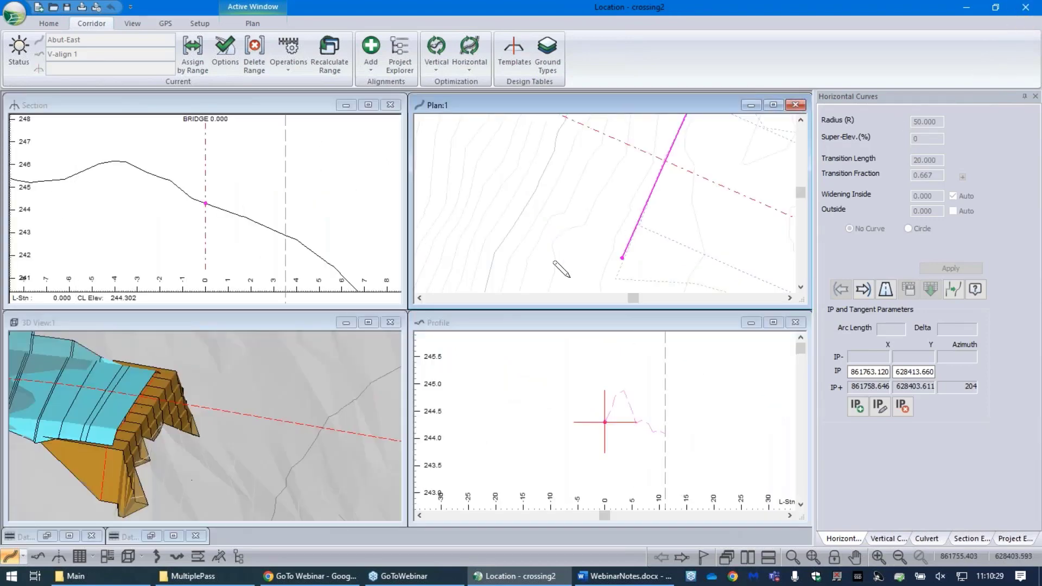
pyautogui.click(304, 415)
pyautogui.moveTo(396, 478); pyautogui.dragTo(337, 404, button='middle')
pyautogui.moveTo(222, 382); pyautogui.dragTo(289, 421, button='middle')
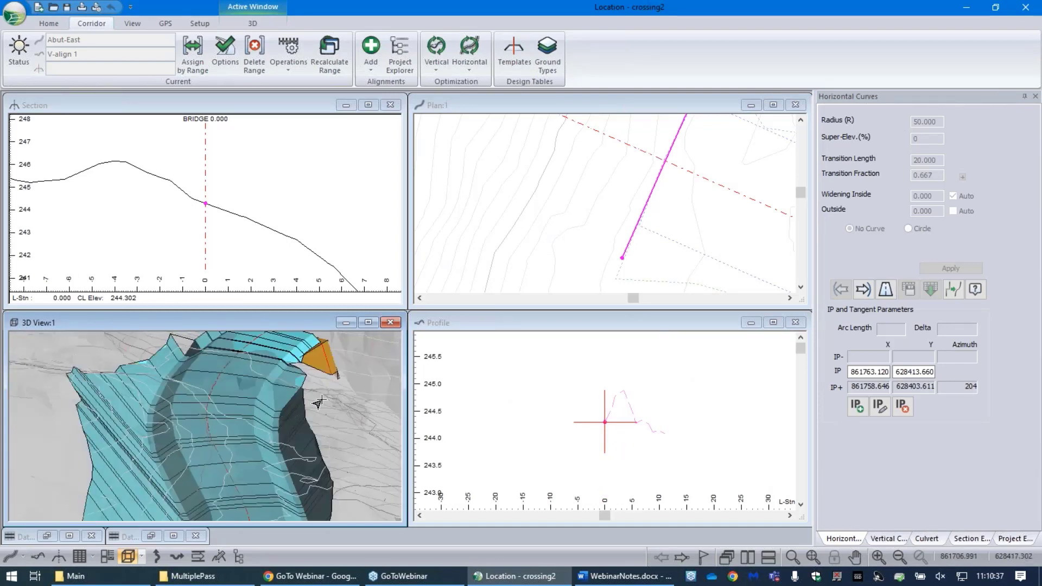
pyautogui.moveTo(241, 445); pyautogui.dragTo(175, 456, button='middle')
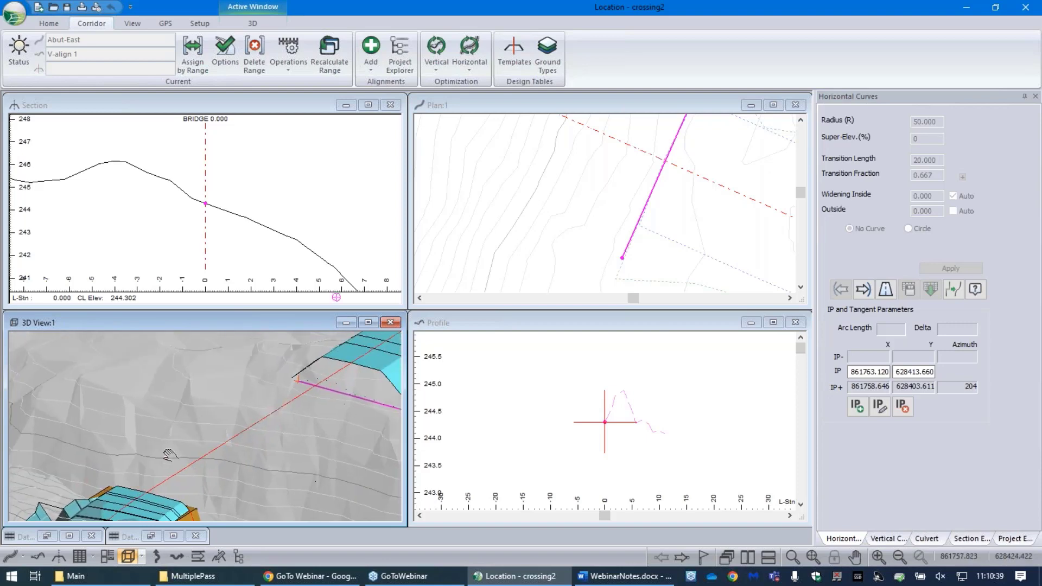
pyautogui.moveTo(317, 400); pyautogui.dragTo(148, 422, button='middle')
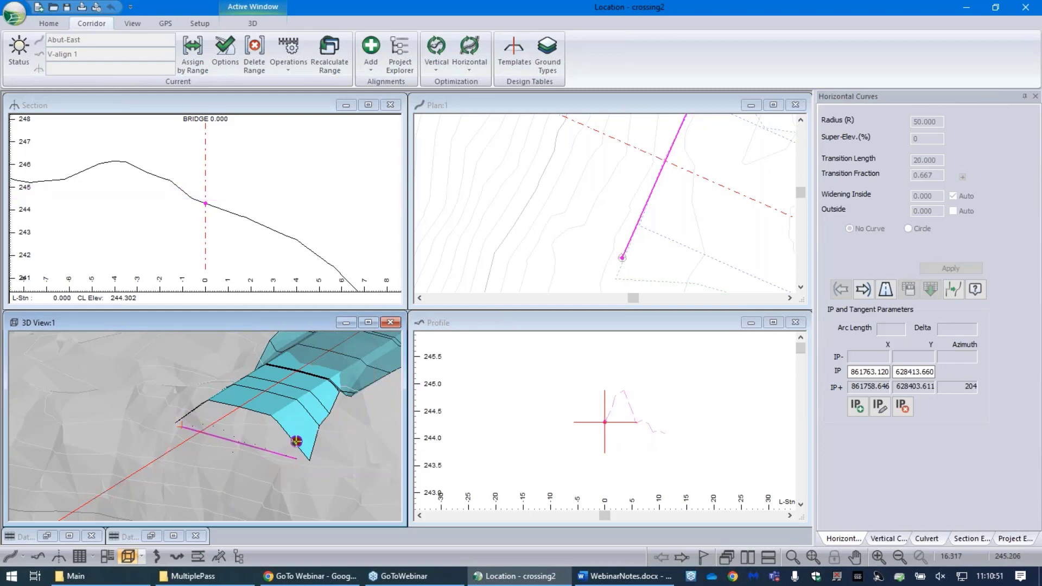
# Start Abut-East's vertical alignment with an IP at station 0.000 and set its elevation to 246.
pyautogui.moveTo(604, 422); pyautogui.dragTo(602, 383)
pyautogui.click(884, 539)
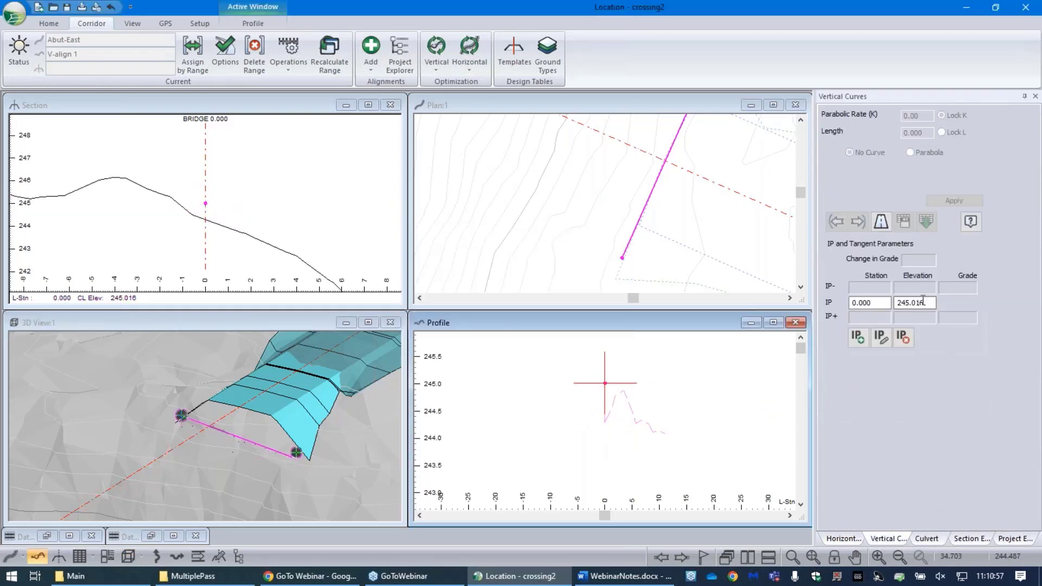
pyautogui.doubleClick(927, 303)
pyautogui.write('246')
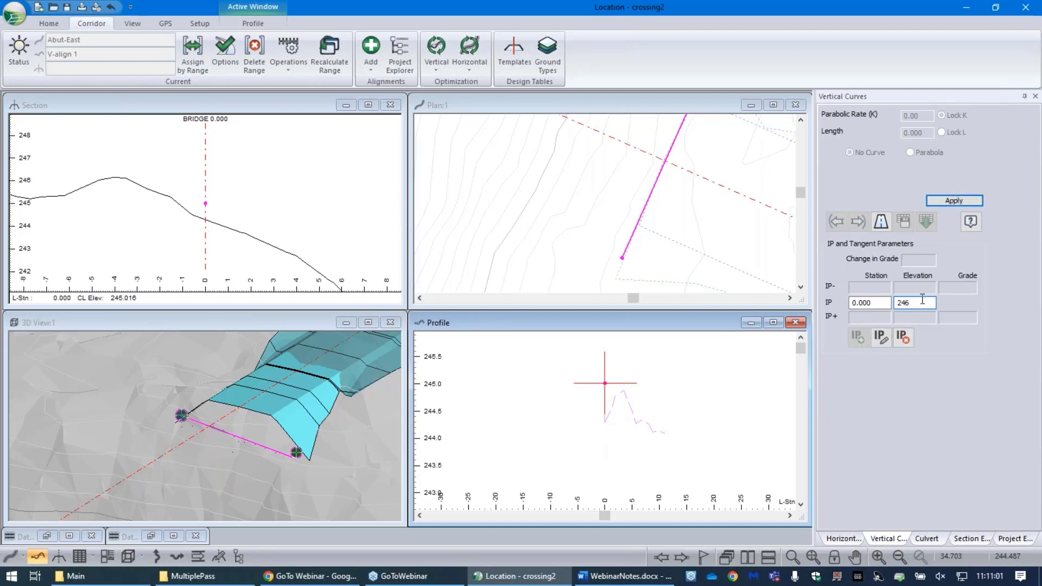
pyautogui.click(955, 201)
# Extend Abut-East's vertical alignment to an IP at station 11.000 and set its elevation to 246.
pyautogui.scroll(1, 661, 364)
pyautogui.moveTo(661, 365); pyautogui.dragTo(646, 459, button='middle')
pyautogui.moveTo(641, 403); pyautogui.dragTo(744, 415)
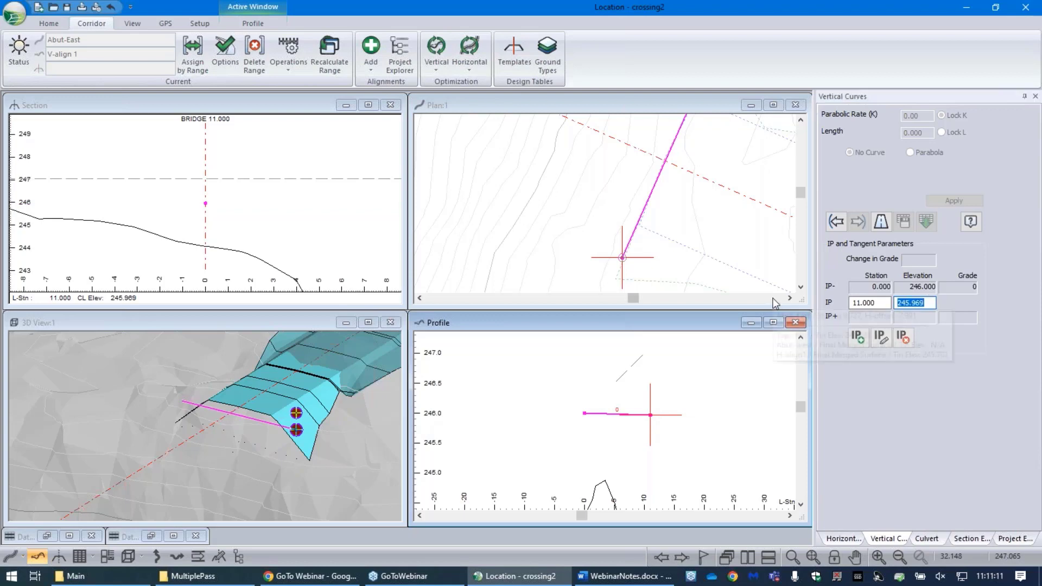
pyautogui.write('246')
pyautogui.press('Return')
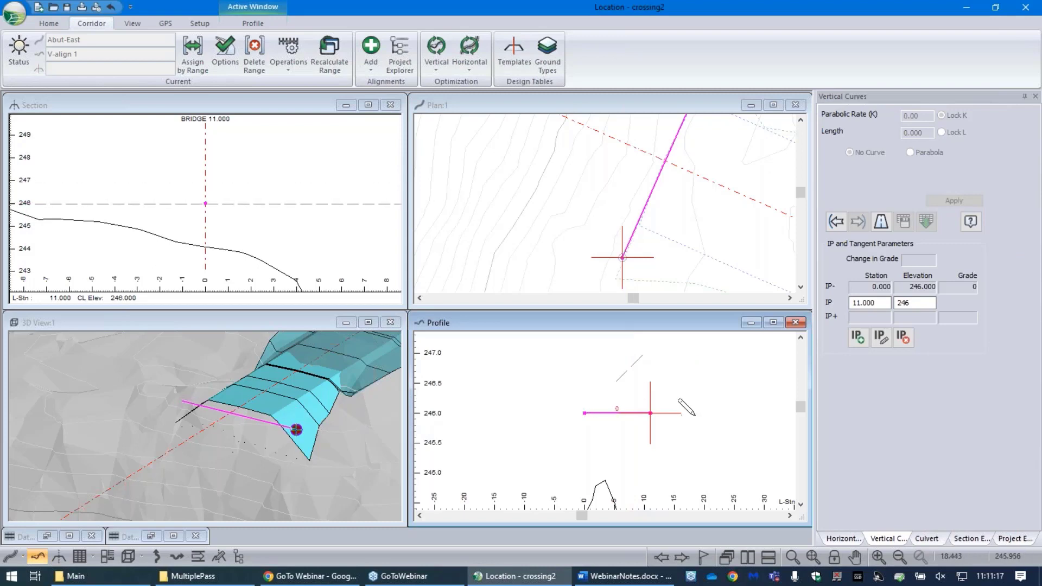
# Assign the ABUT abutment template to the full Abut-East range and recalculate the alignment.
pyautogui.click(193, 50)
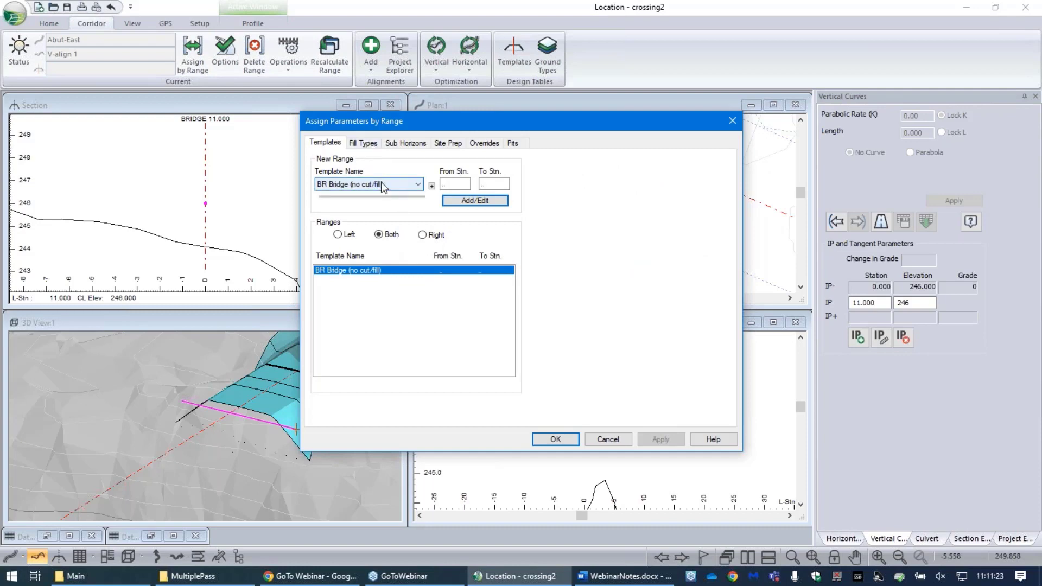
pyautogui.click(381, 185)
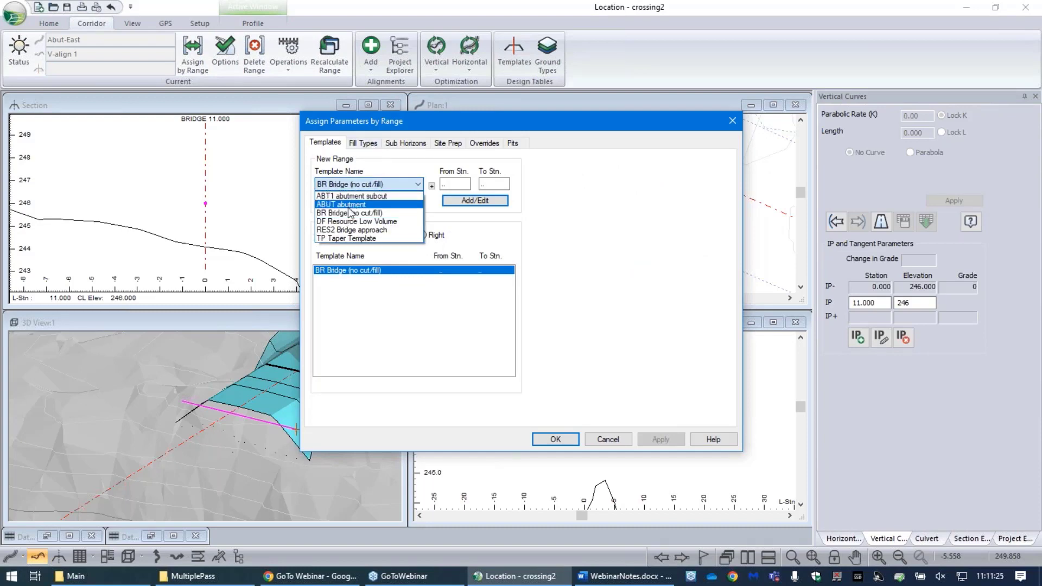
pyautogui.click(349, 206)
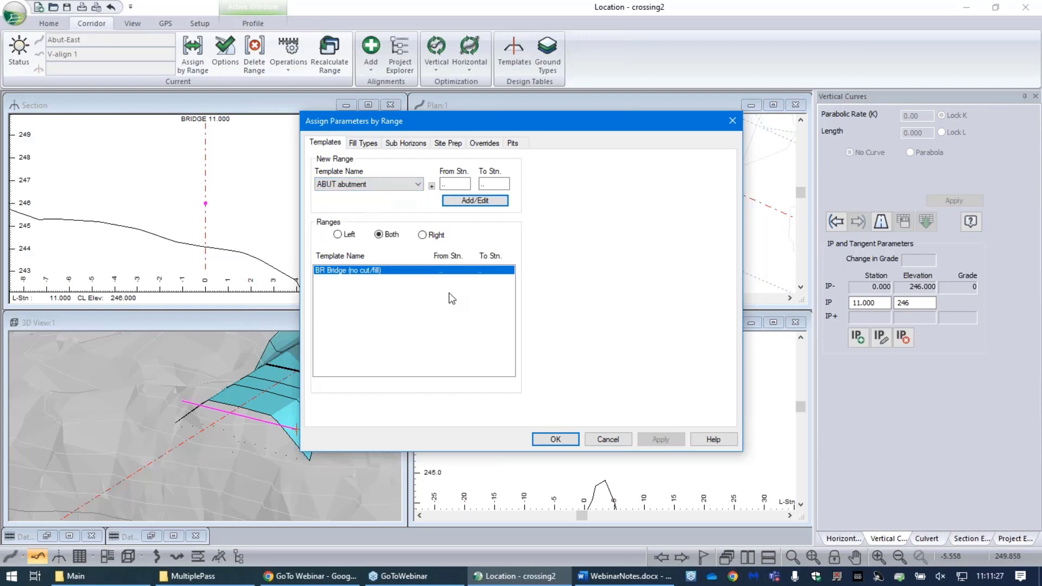
pyautogui.click(475, 202)
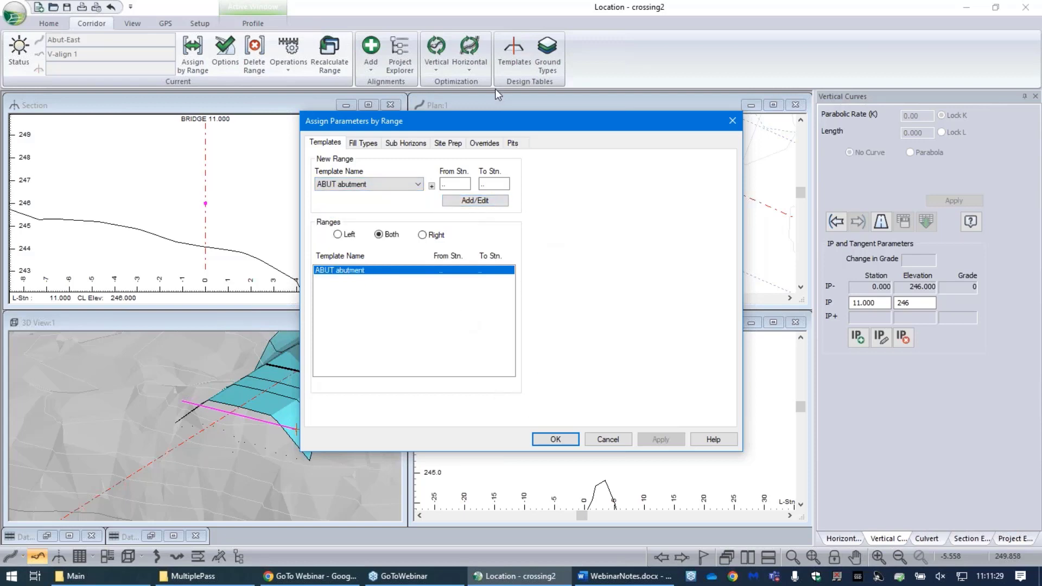
pyautogui.moveTo(507, 128); pyautogui.dragTo(509, 198)
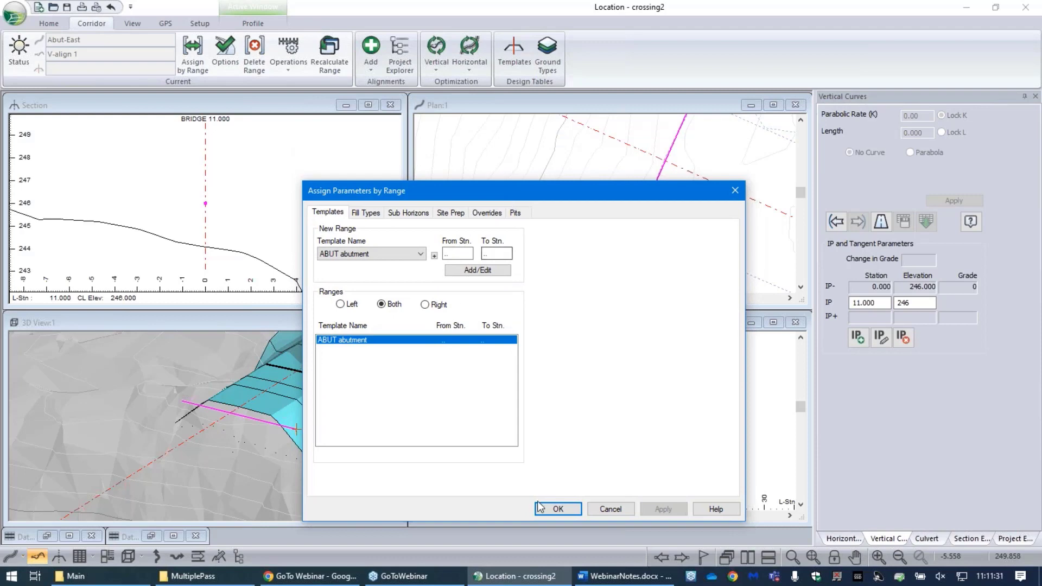
pyautogui.click(557, 509)
pyautogui.click(558, 333)
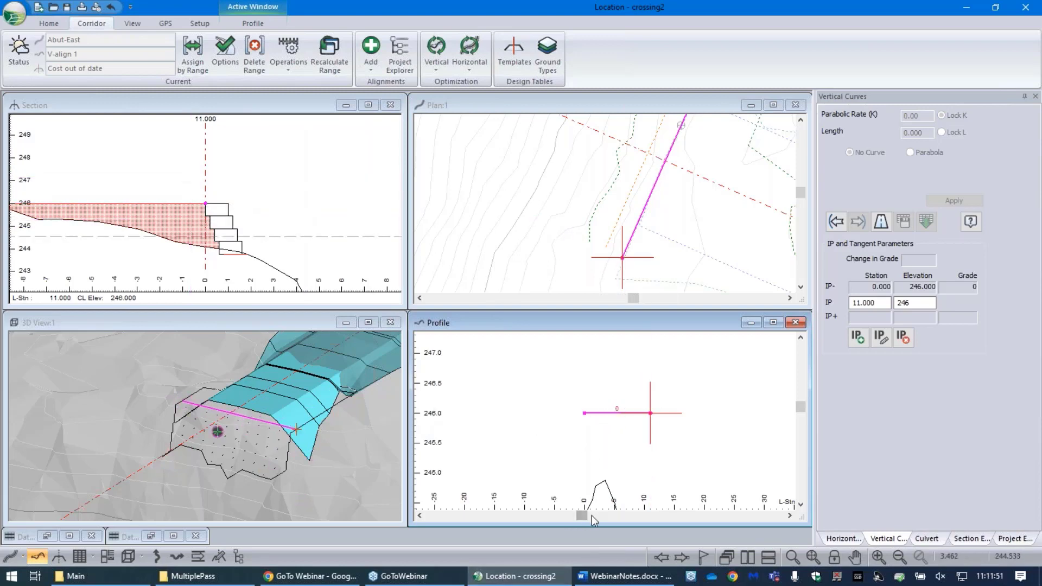
# Step the current point back along Abut-East to station 6.000 to examine its abutment cross section.
pyautogui.click(660, 557)
pyautogui.click(657, 558)
pyautogui.click(657, 558)
pyautogui.click(656, 560)
pyautogui.click(655, 560)
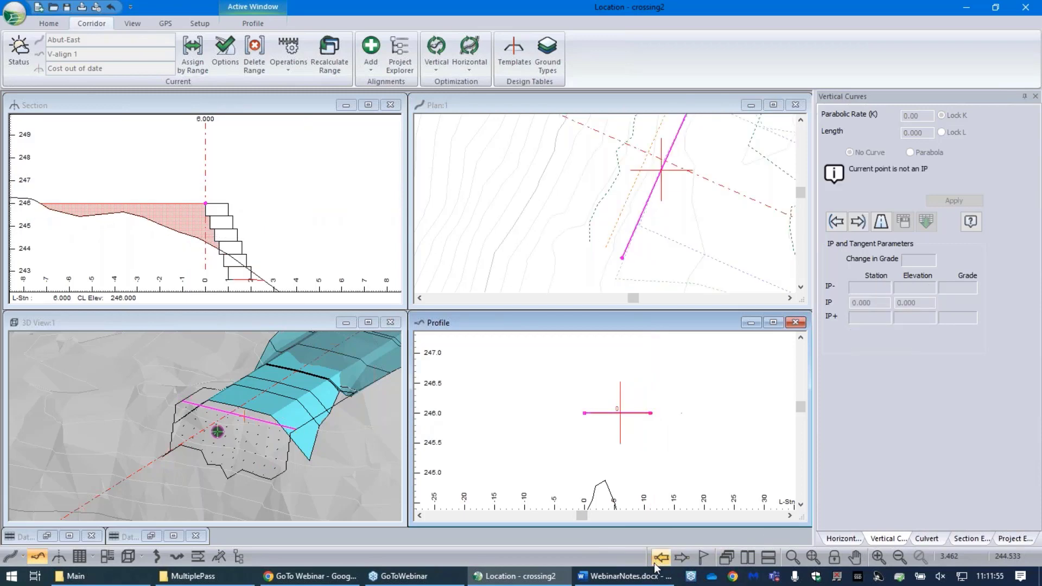
# Include the H-align1 / Final Merged Surface reference in the section display and recalculate Abut-East's cross sections.
pyautogui.rightClick(240, 164)
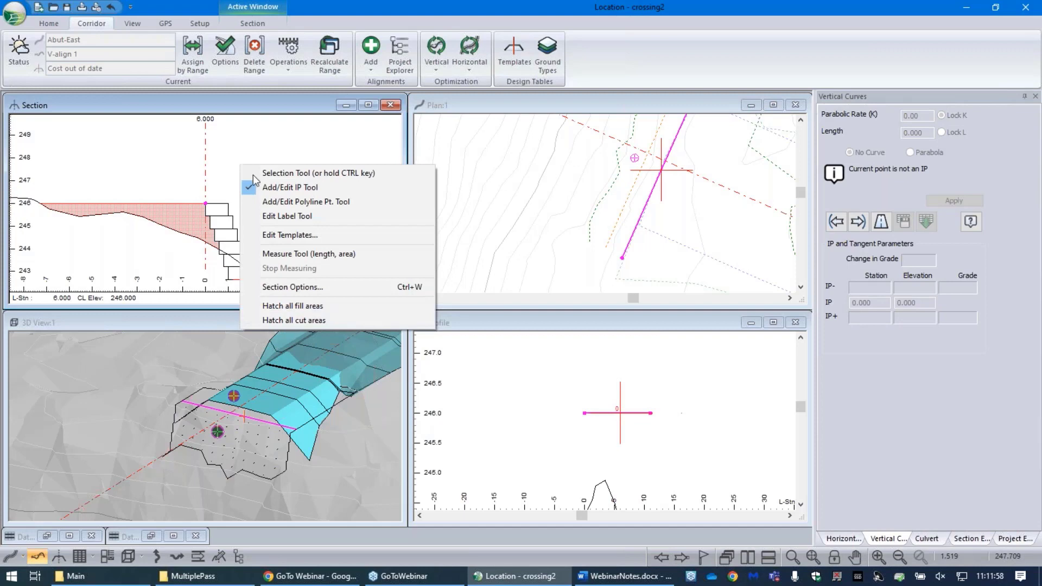
pyautogui.click(318, 287)
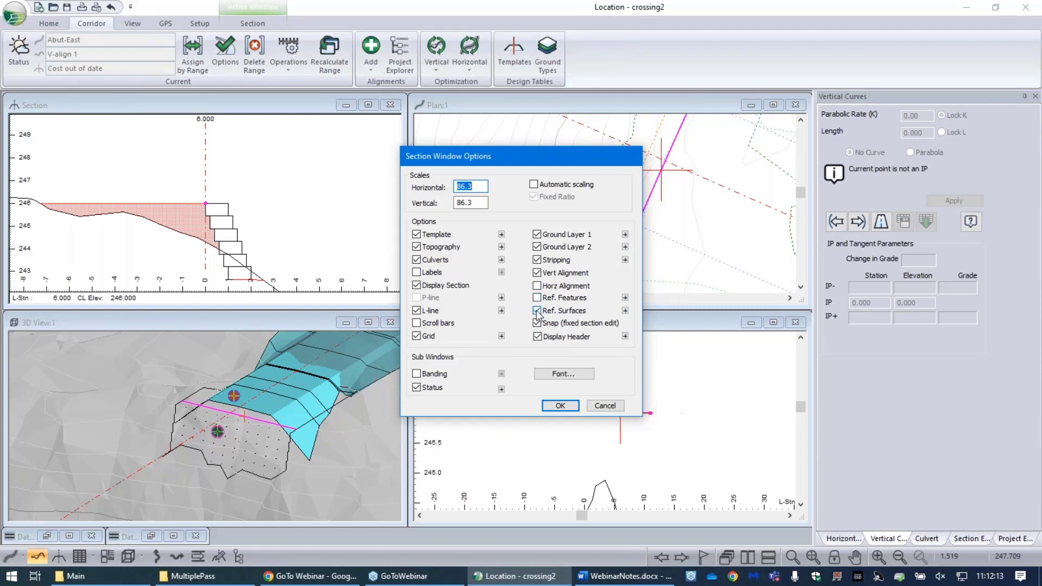
pyautogui.click(626, 311)
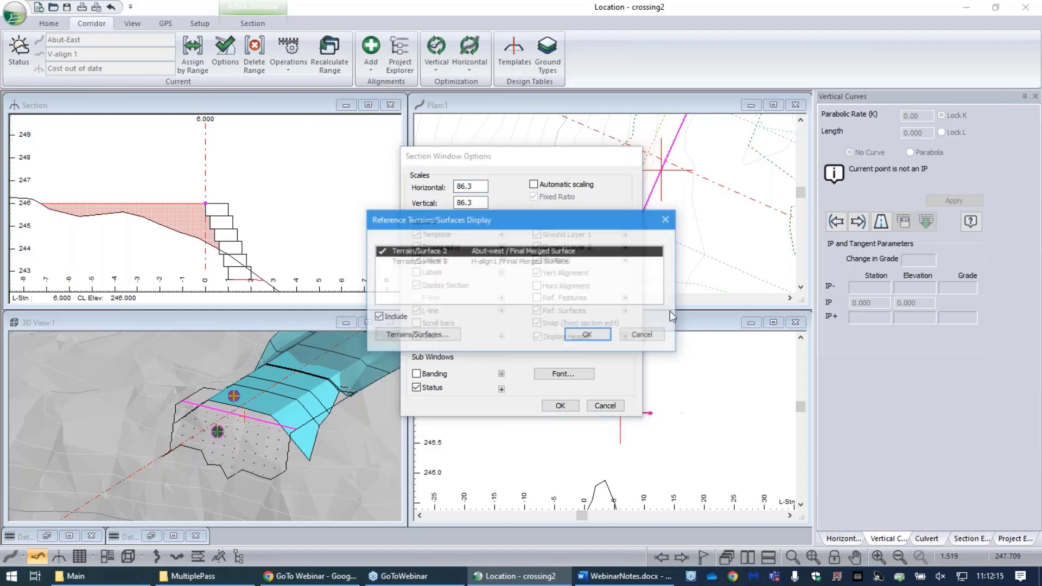
pyautogui.click(429, 262)
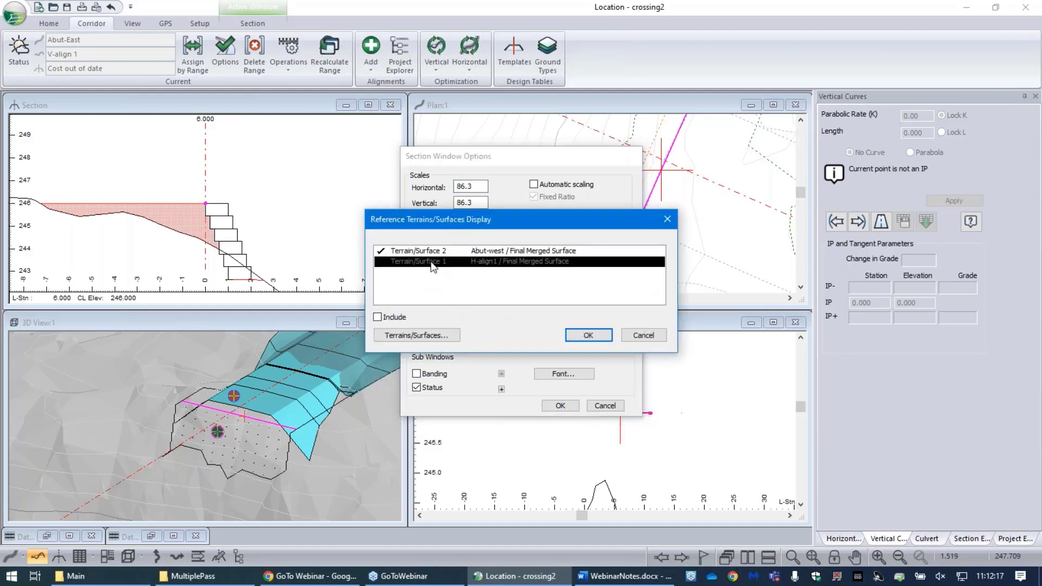
pyautogui.doubleClick(432, 263)
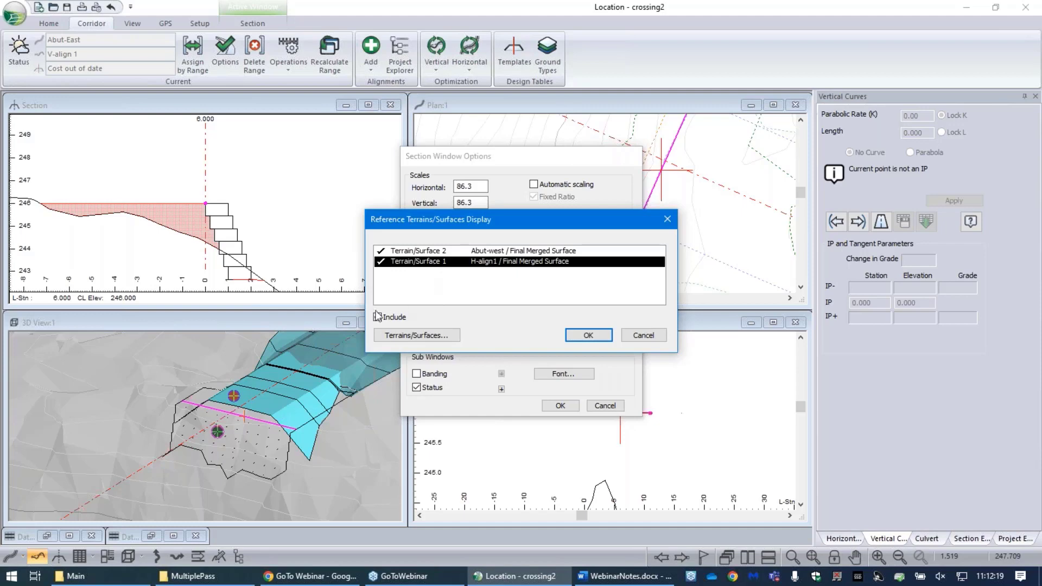
pyautogui.click(585, 336)
pyautogui.click(559, 405)
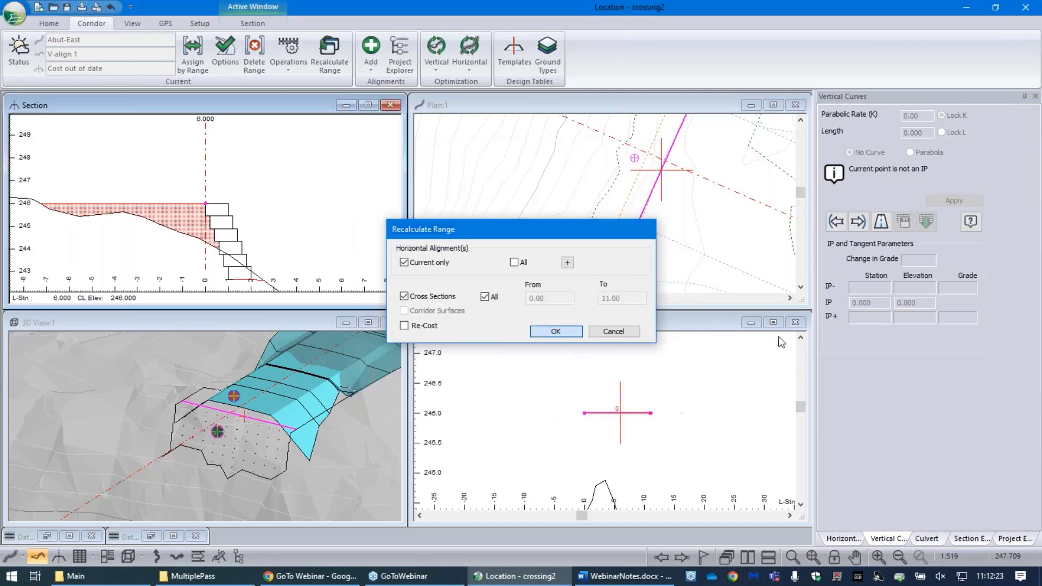
pyautogui.click(568, 332)
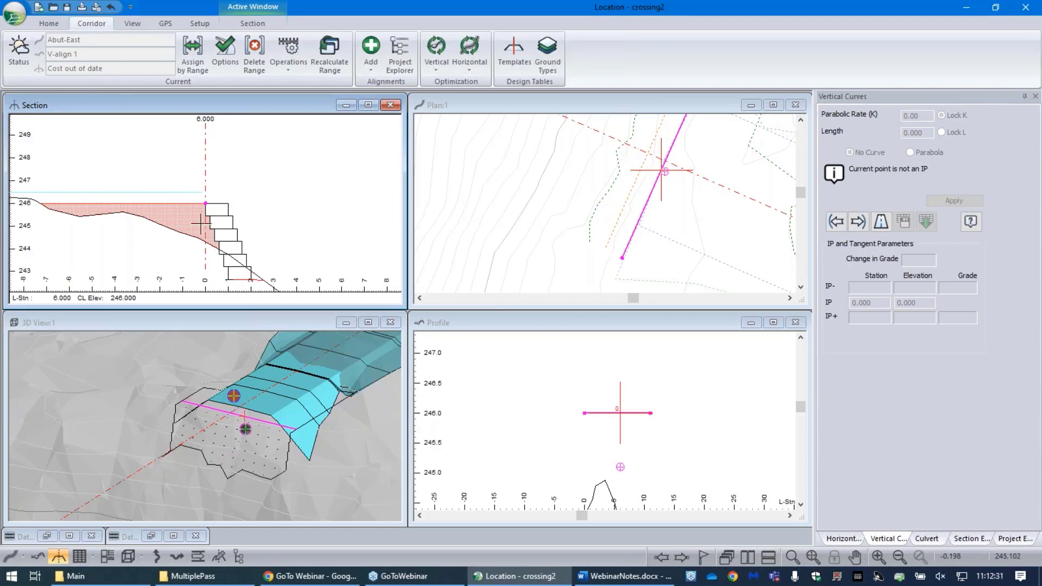
# Add Abut-East's Final Merged Surface as a new corridor reference surface for the 3D display.
pyautogui.moveTo(201, 223)
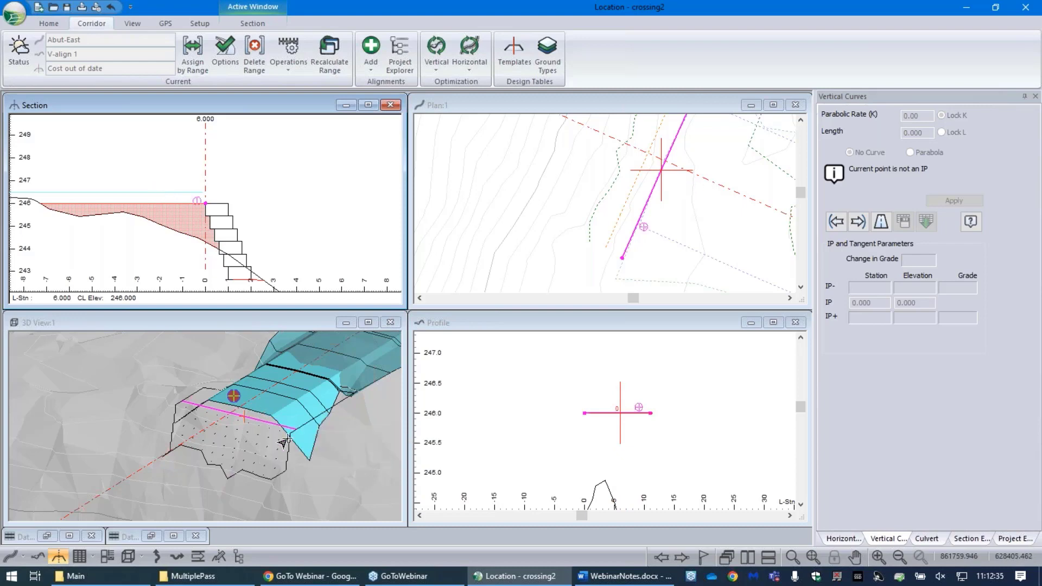
pyautogui.moveTo(313, 476)
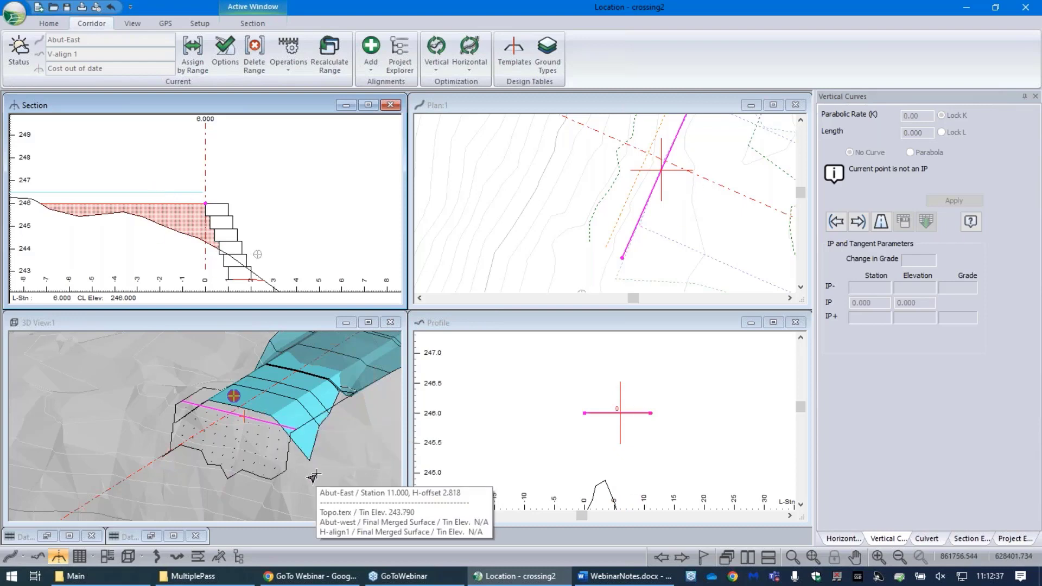
pyautogui.rightClick(142, 386)
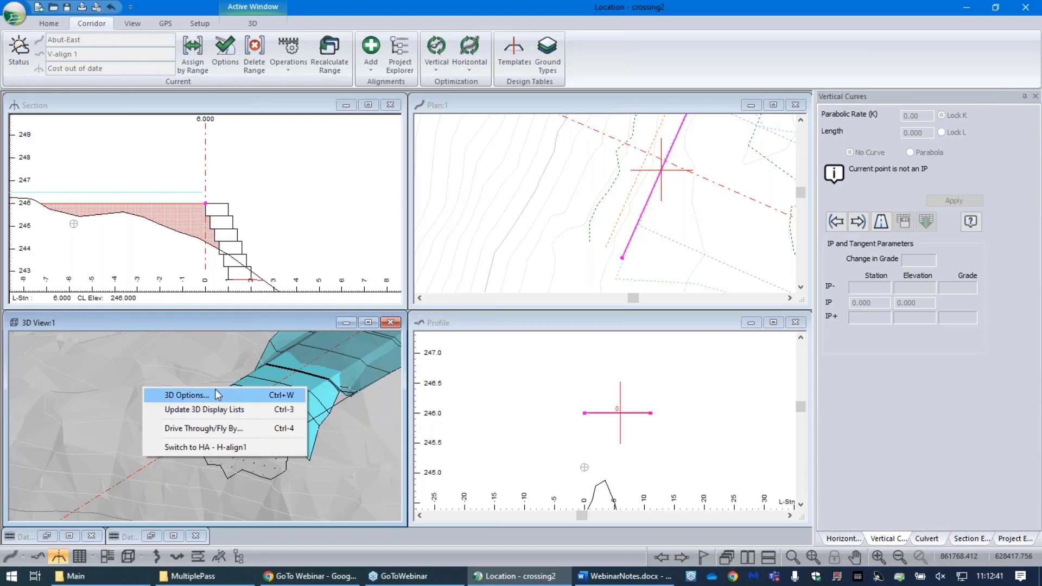
pyautogui.click(215, 392)
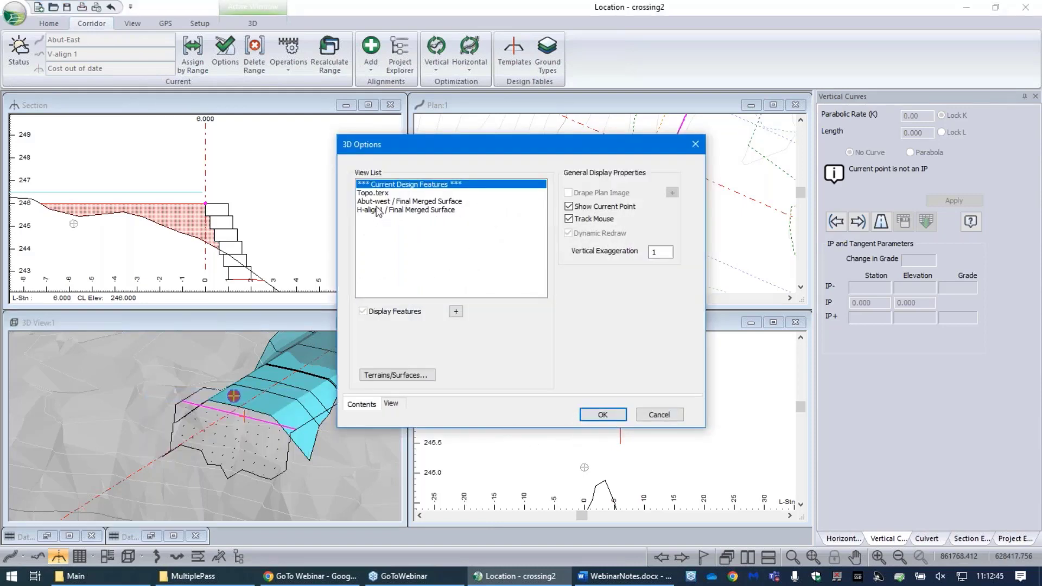
pyautogui.click(417, 373)
pyautogui.click(668, 185)
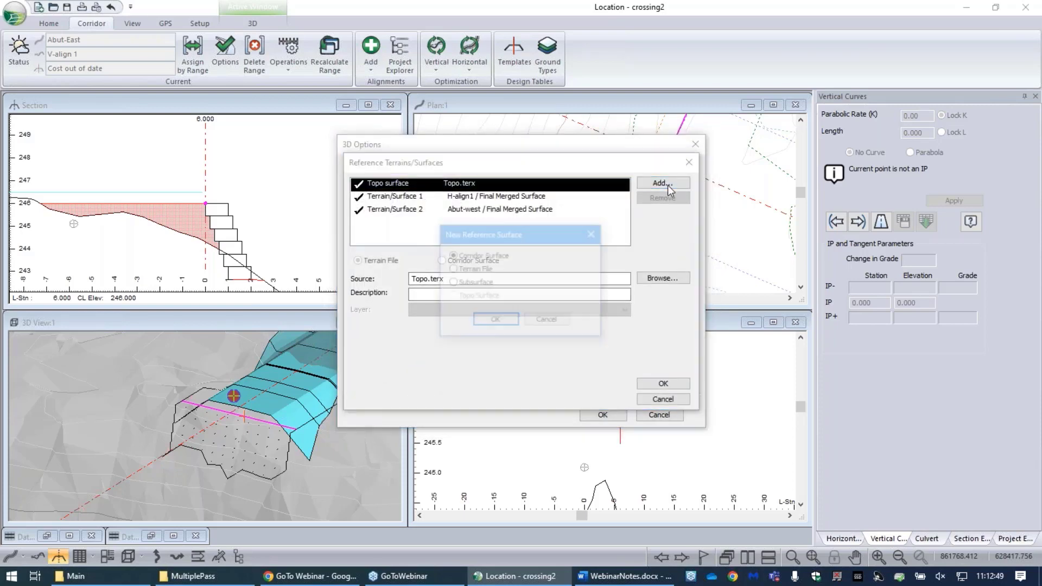
pyautogui.click(495, 321)
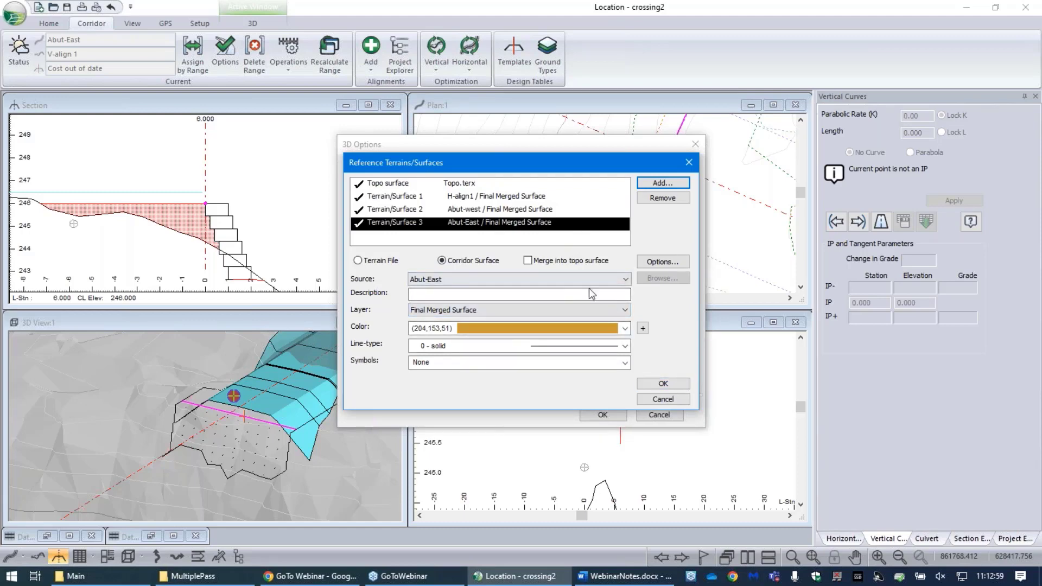
pyautogui.click(626, 279)
pyautogui.click(627, 280)
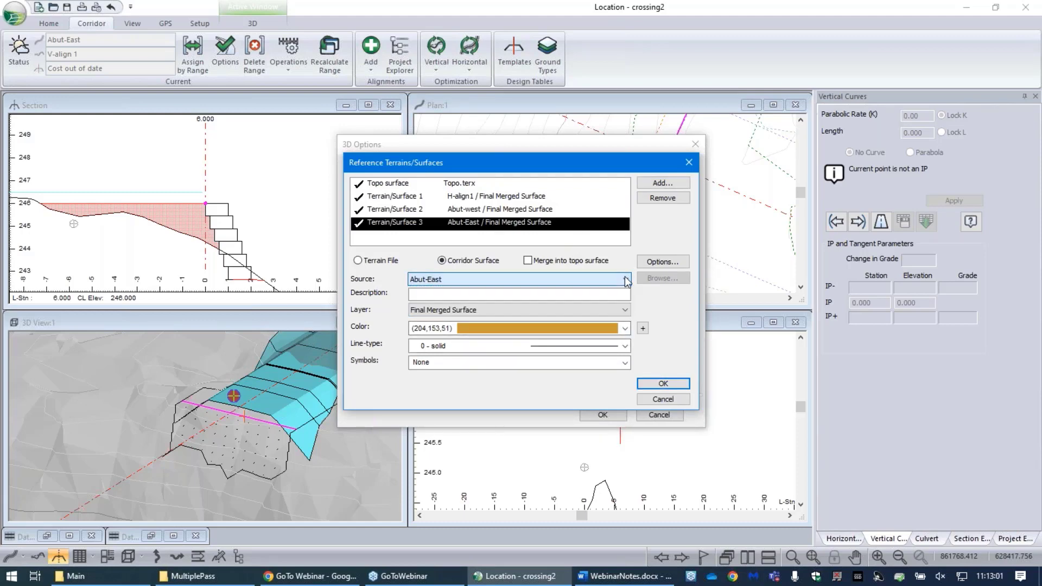
pyautogui.click(625, 328)
pyautogui.click(625, 328)
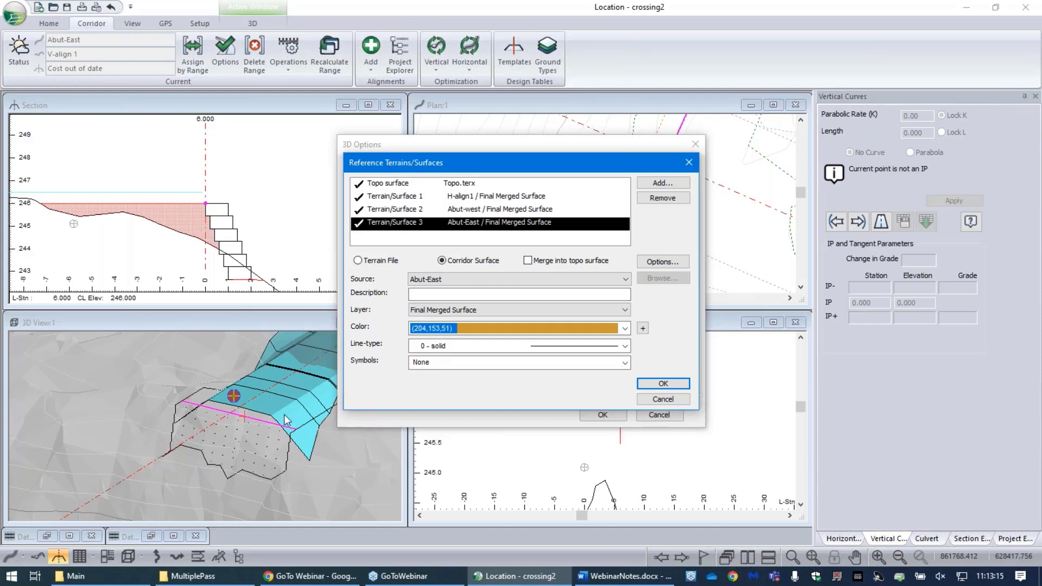
# Merge the Abut-East reference surface into the topo surface and apply the 3D display options.
pyautogui.click(528, 260)
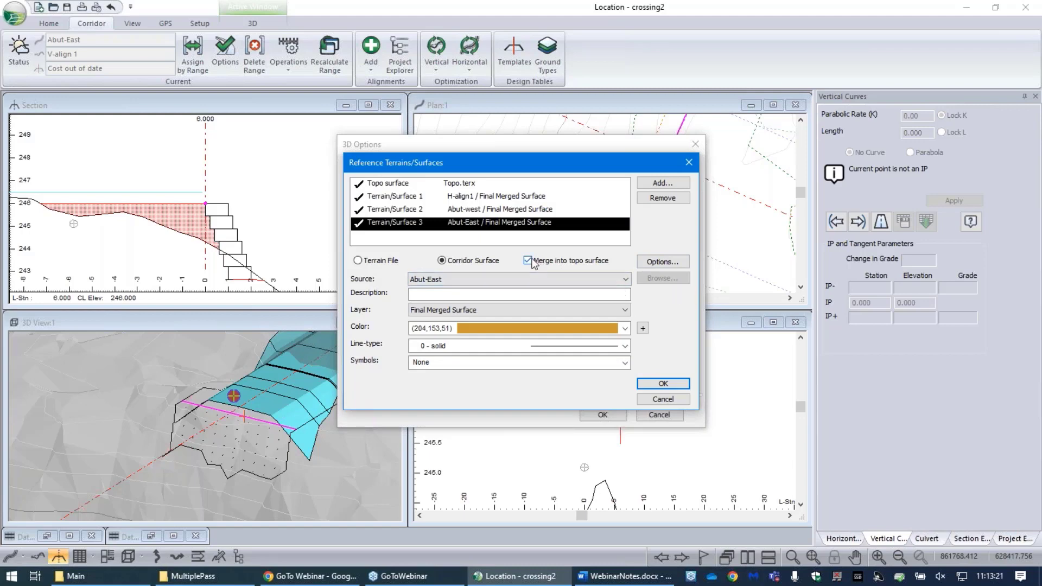
pyautogui.click(677, 384)
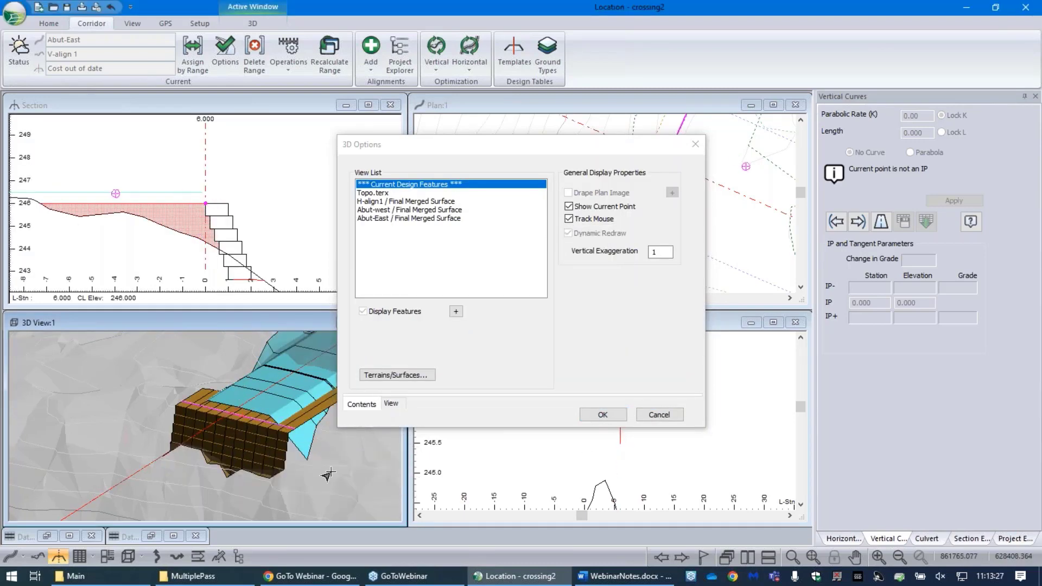
pyautogui.moveTo(325, 473)
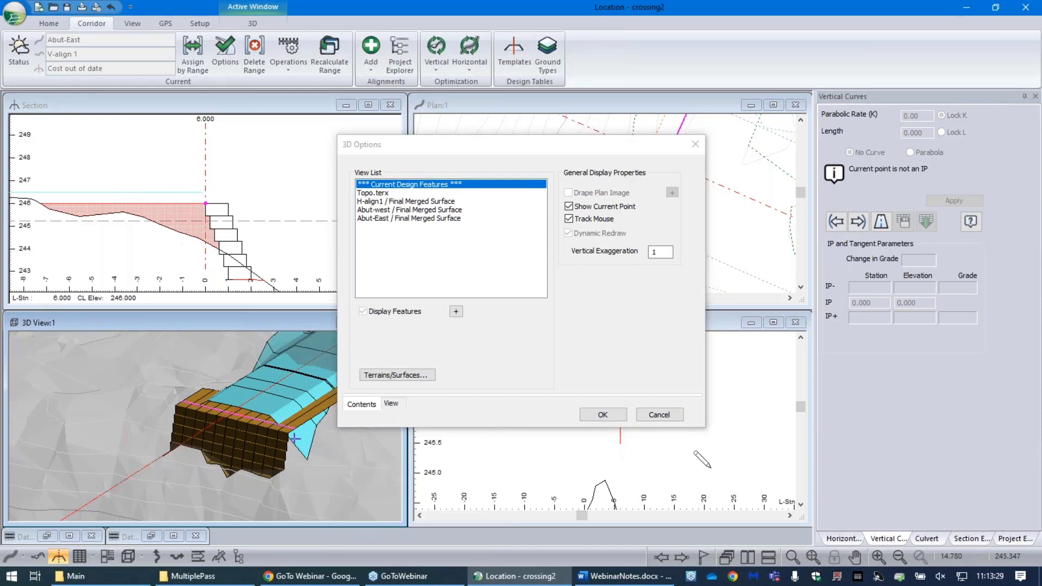
pyautogui.click(607, 418)
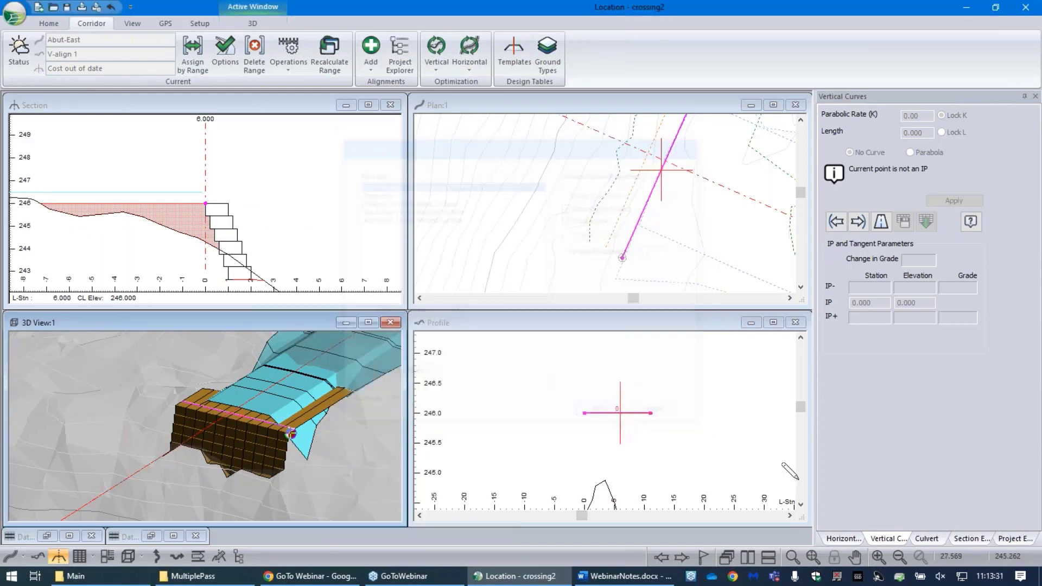
# Shift Abut-East up above H-align1 in the project's alignment order.
pyautogui.click(1013, 538)
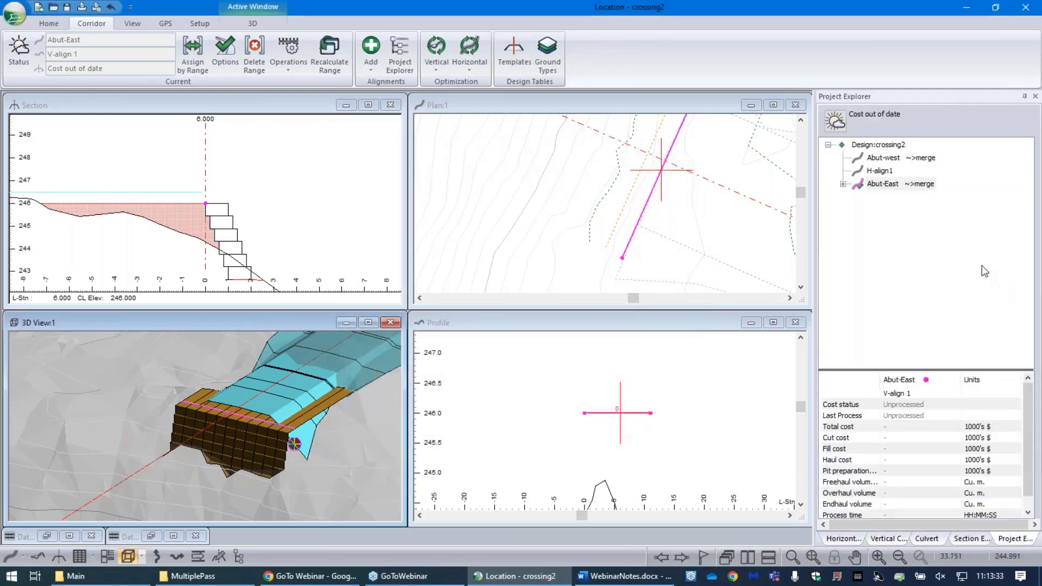
pyautogui.rightClick(889, 187)
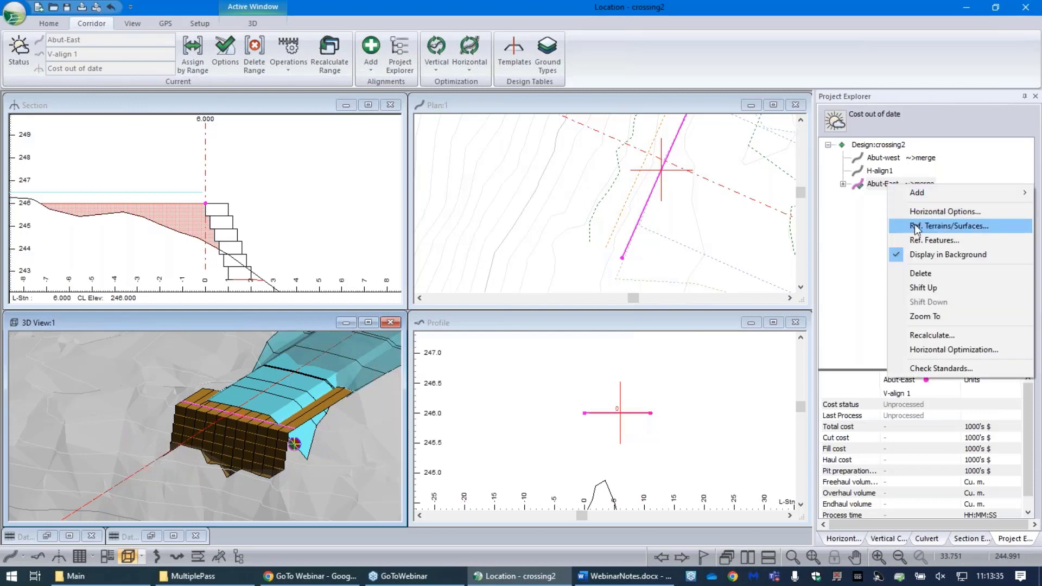
pyautogui.click(931, 288)
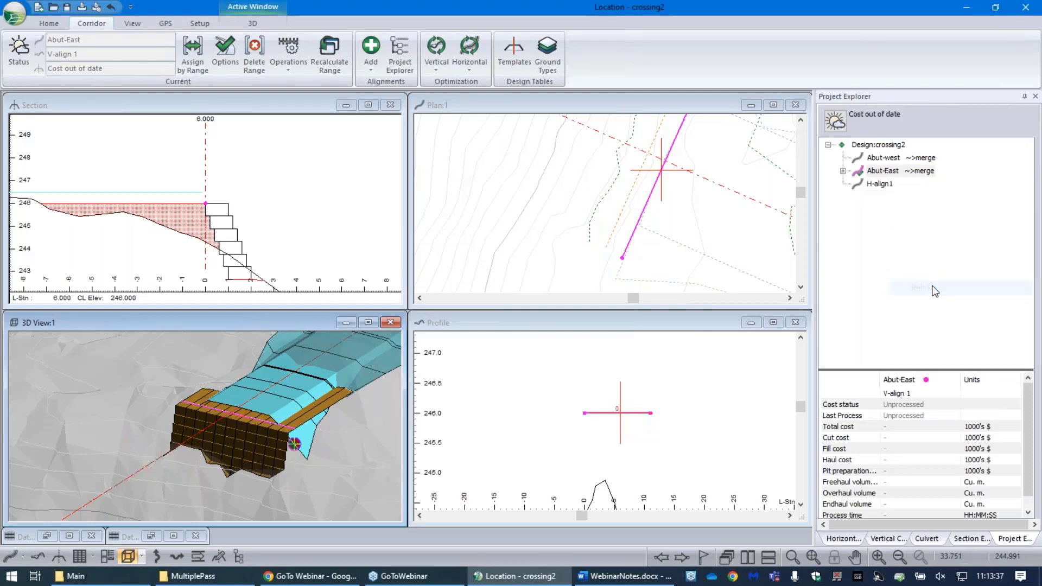
# Recalculate cross sections and corridor surfaces for all horizontal alignments.
pyautogui.moveTo(886, 188)
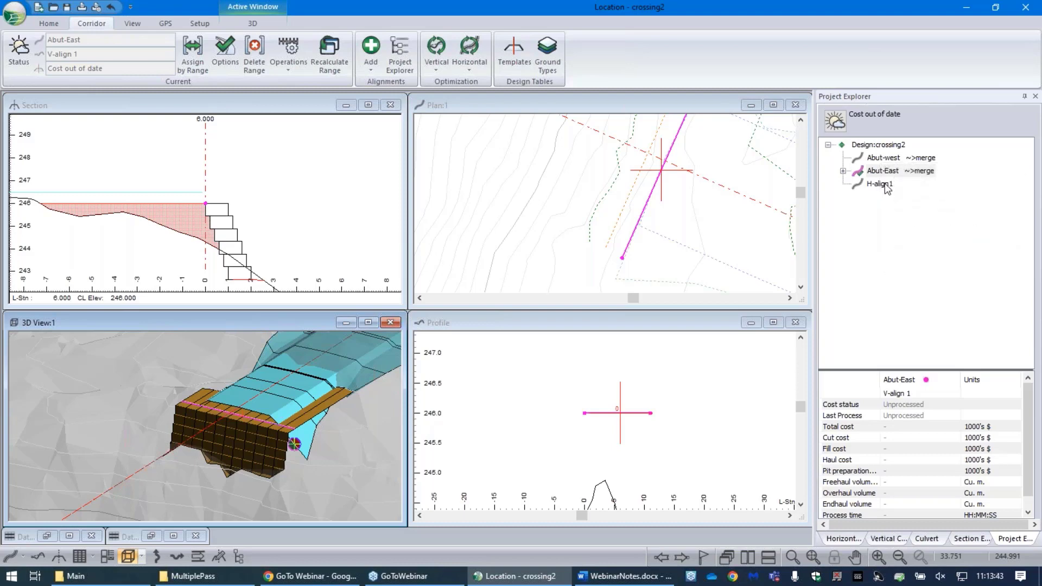
pyautogui.click(330, 47)
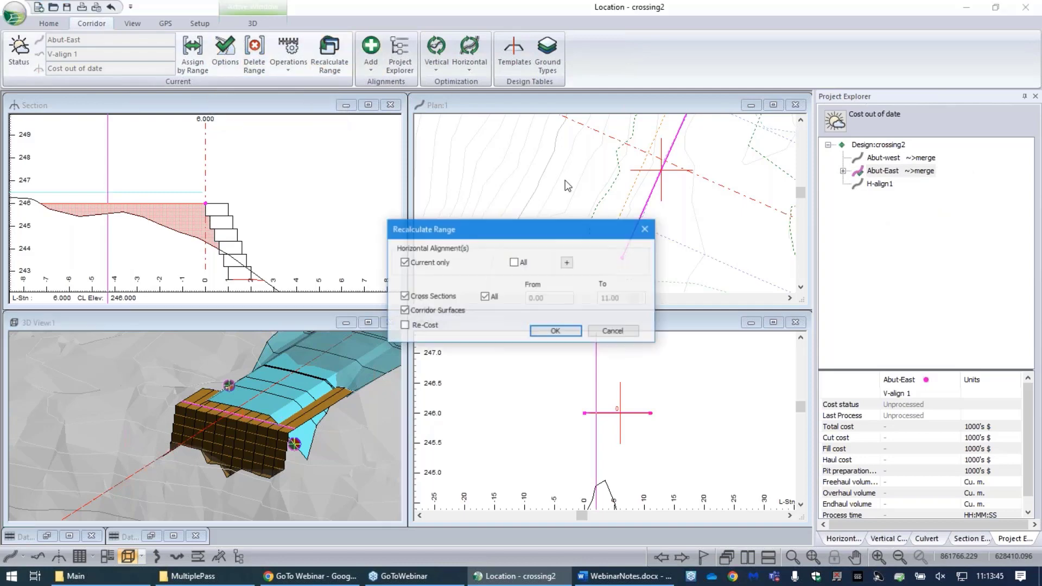
pyautogui.click(515, 263)
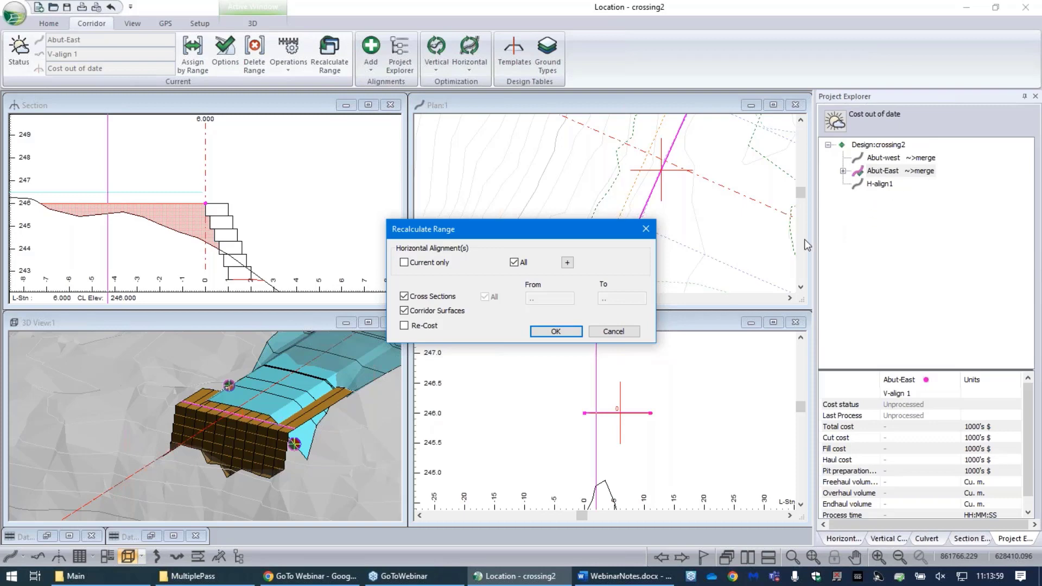
pyautogui.click(555, 332)
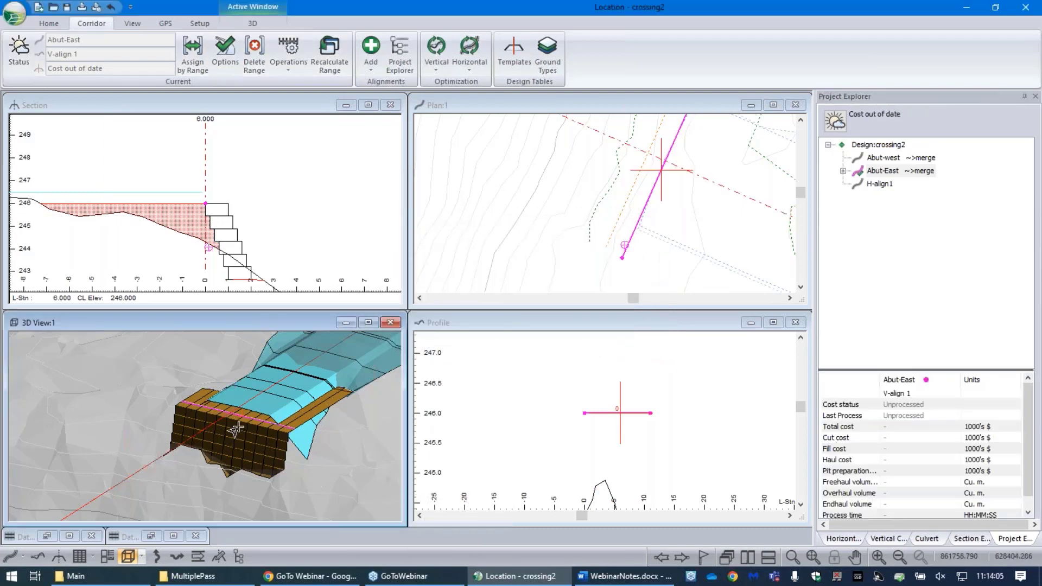
# Update the 3D display lists so the 3D view redraws the Abut-East abutment and road surfaces.
pyautogui.scroll(-1, 197, 427)
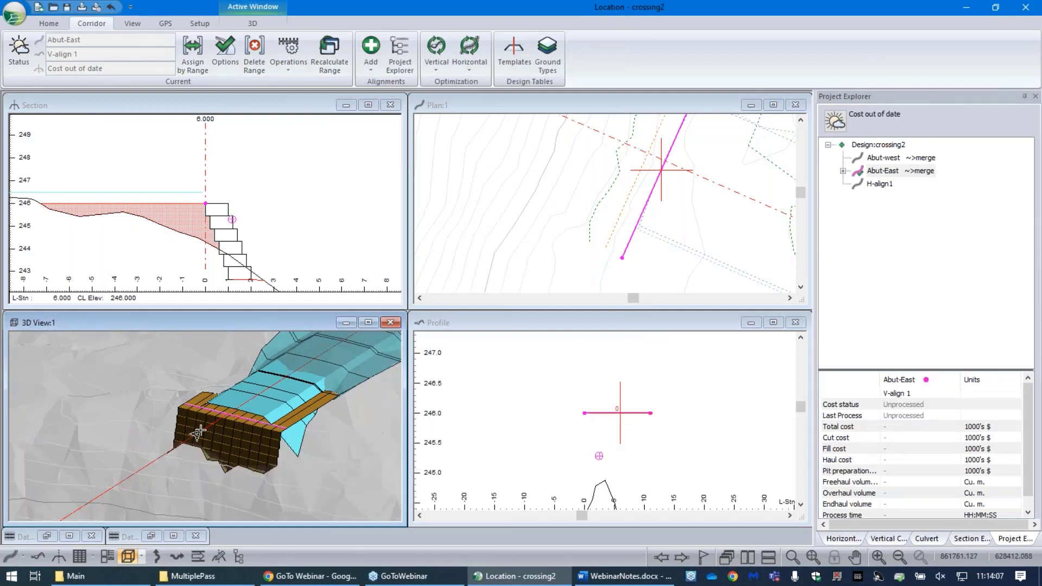
pyautogui.moveTo(232, 442); pyautogui.dragTo(202, 426)
pyautogui.moveTo(284, 394); pyautogui.dragTo(261, 399)
pyautogui.rightClick(260, 398)
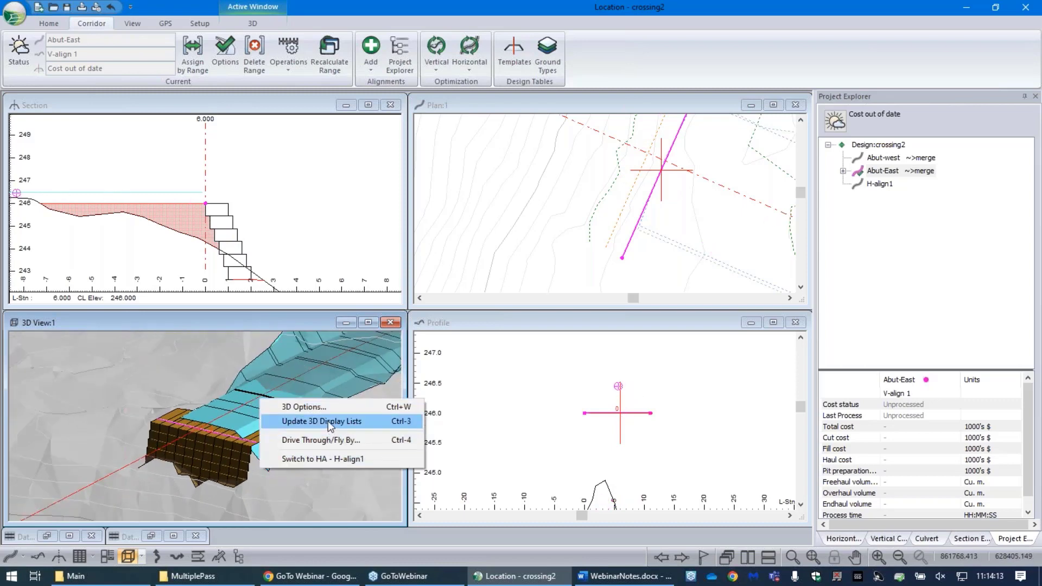
pyautogui.click(328, 421)
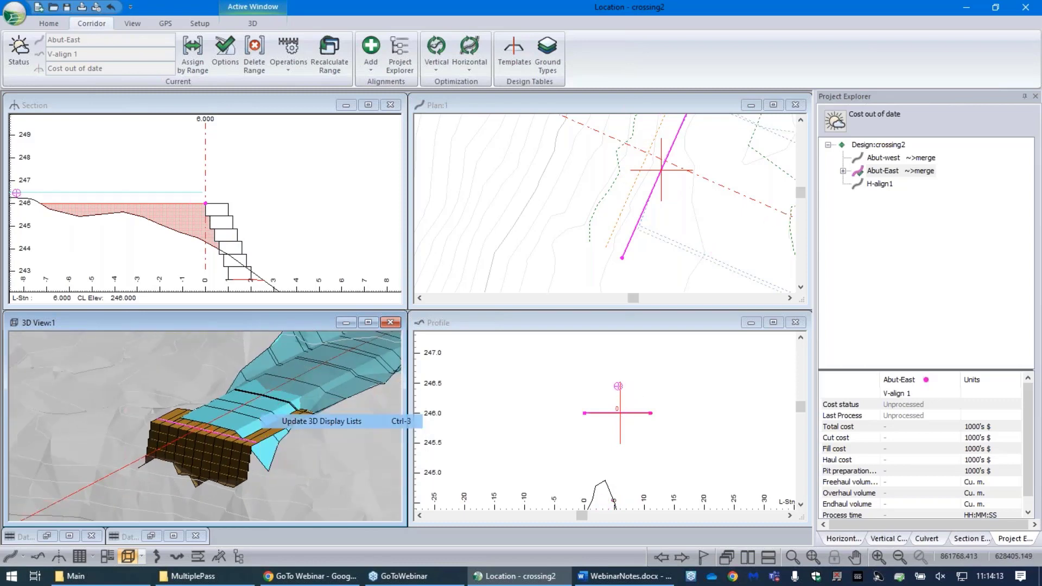
pyautogui.rightClick(249, 418)
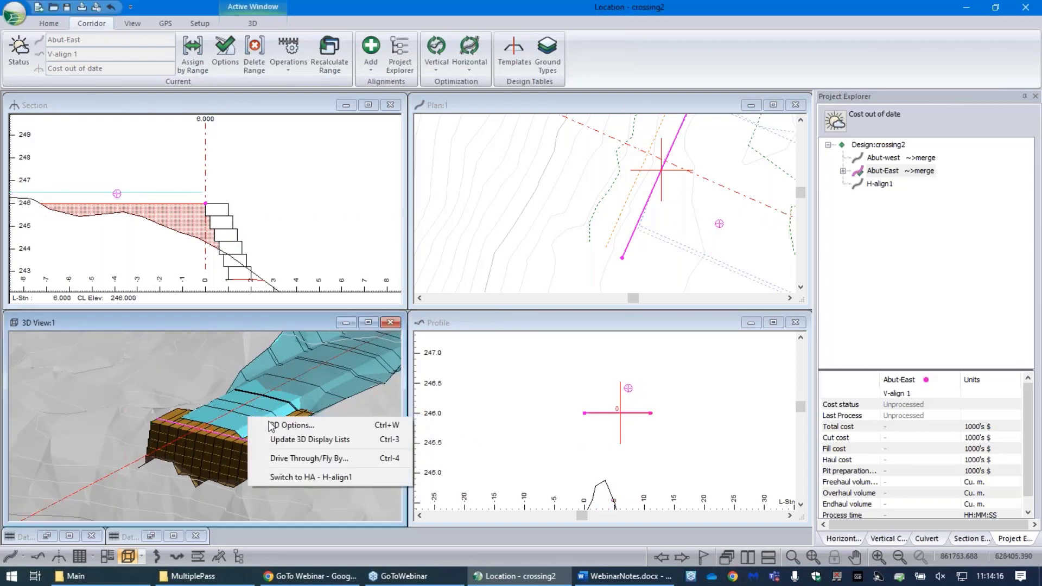
pyautogui.click(296, 440)
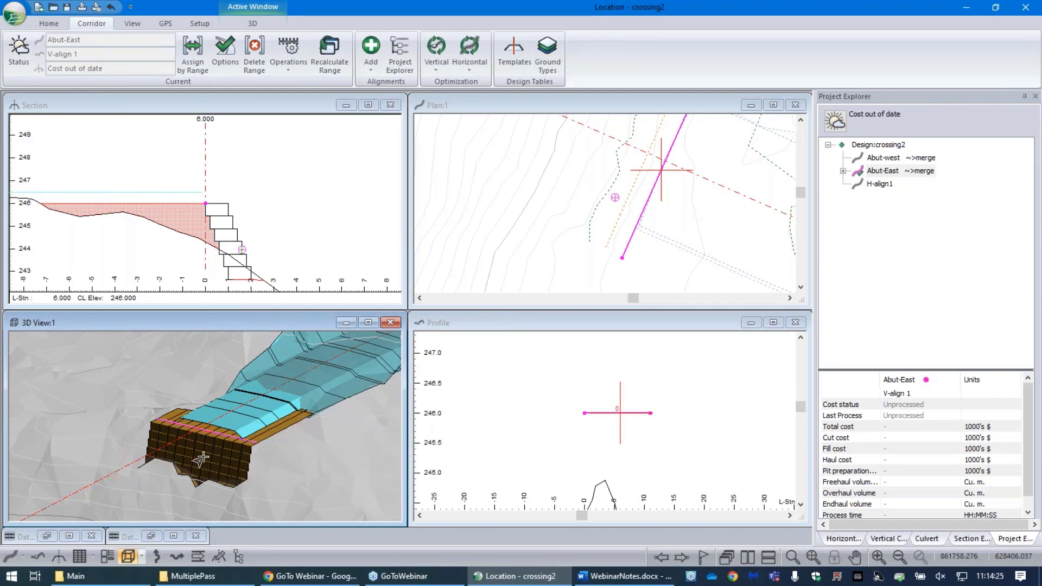
# Examine the Daylight II (beta)-left and Wall II - Gabion Fill-right components of the ABUT abutment template for Abut-East.
pyautogui.scroll(3, 234, 428)
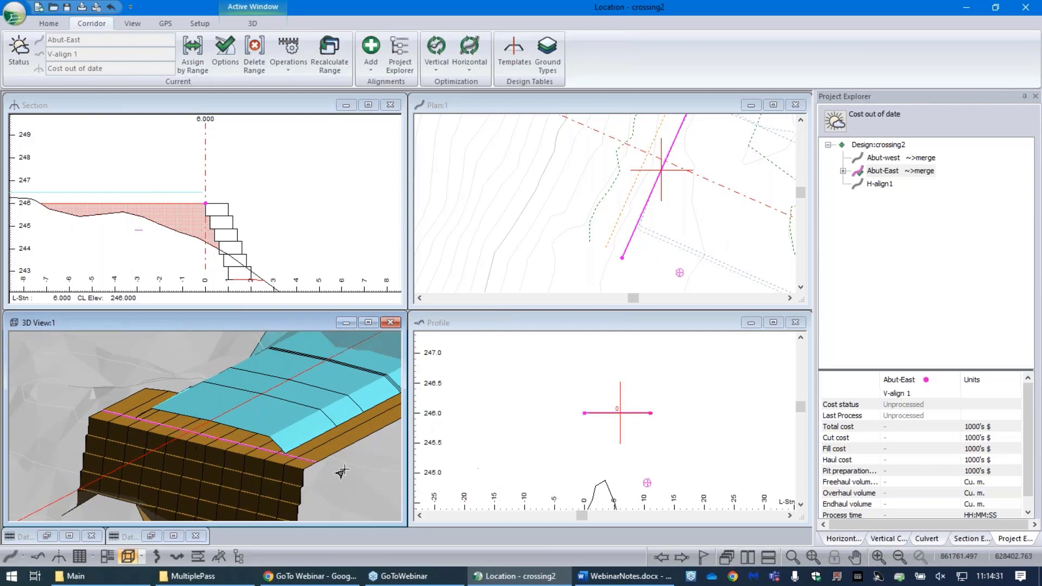
pyautogui.scroll(-3, 340, 470)
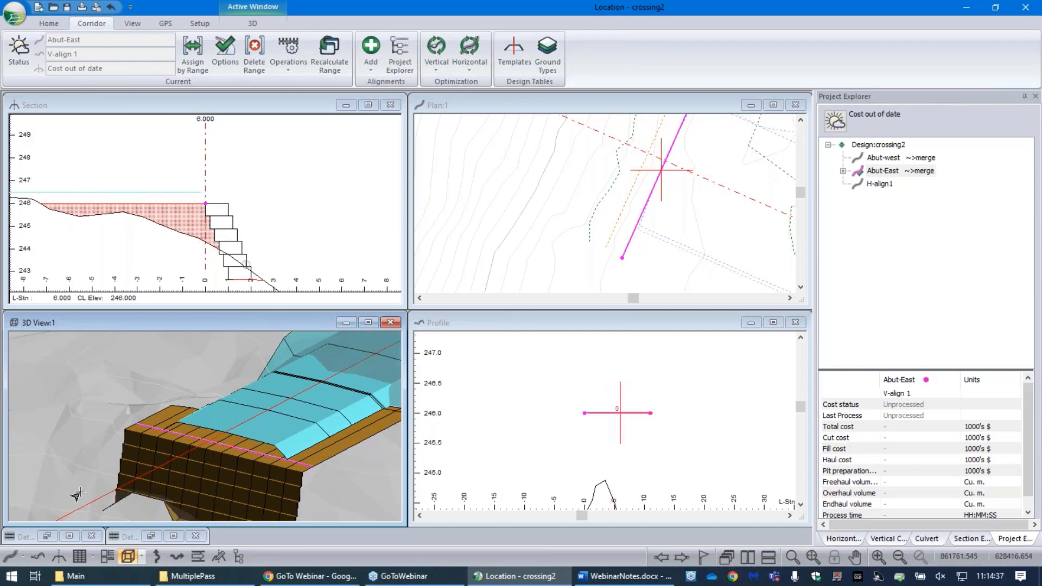
pyautogui.scroll(-3, 683, 187)
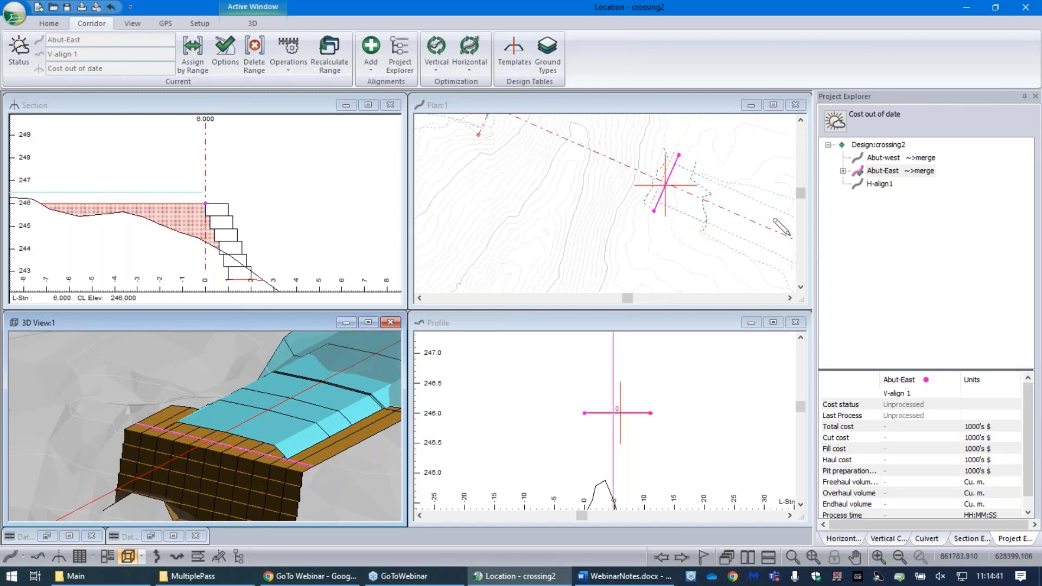
pyautogui.scroll(-2, 694, 206)
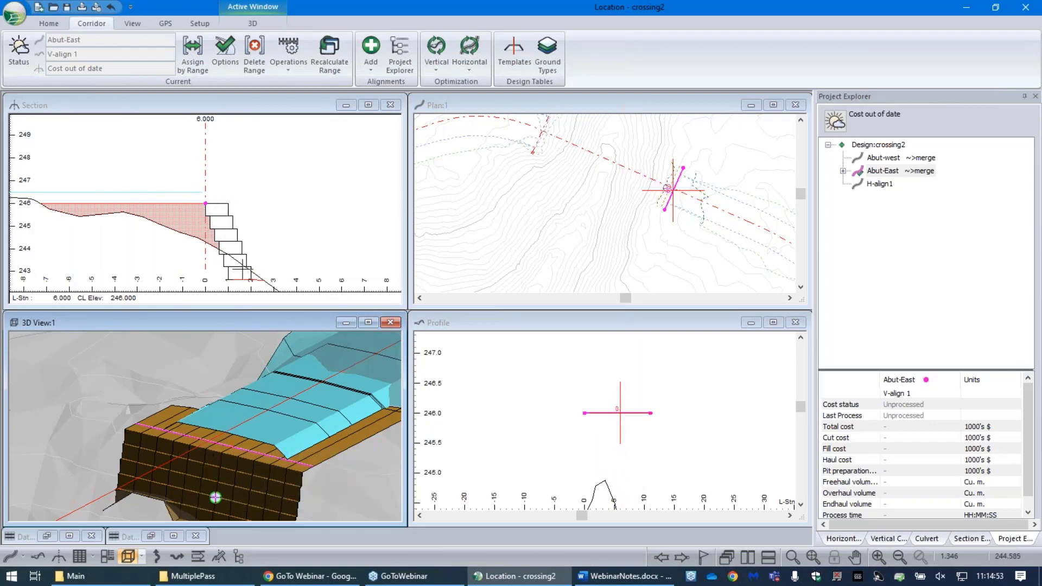
pyautogui.rightClick(245, 182)
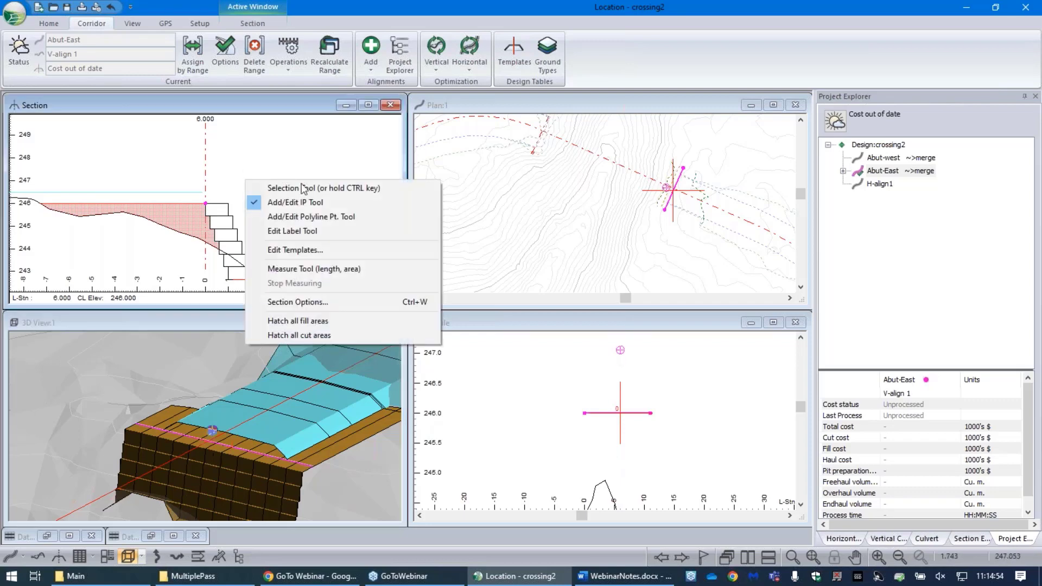
pyautogui.click(279, 250)
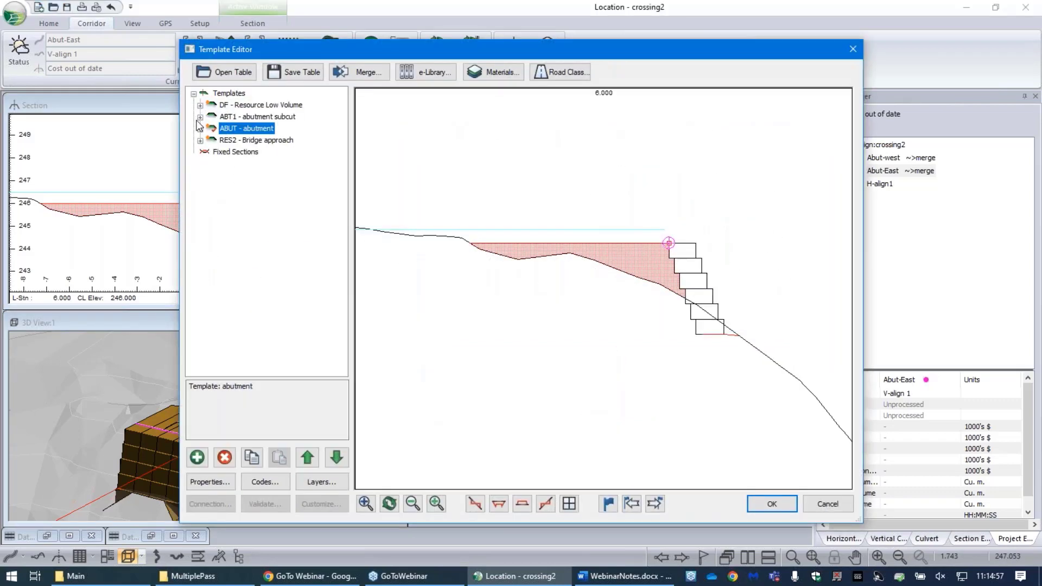
pyautogui.click(201, 128)
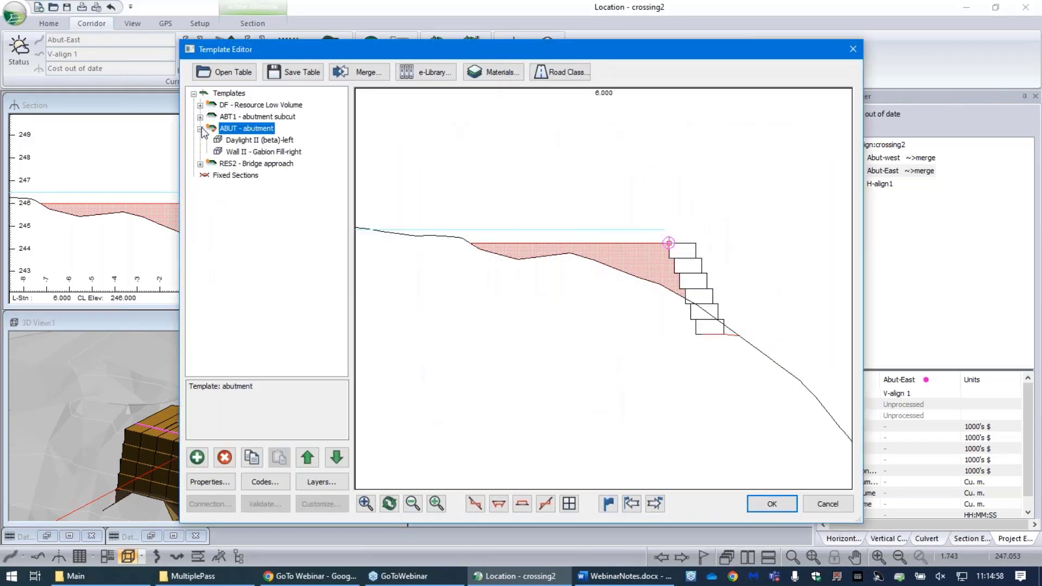
pyautogui.click(267, 142)
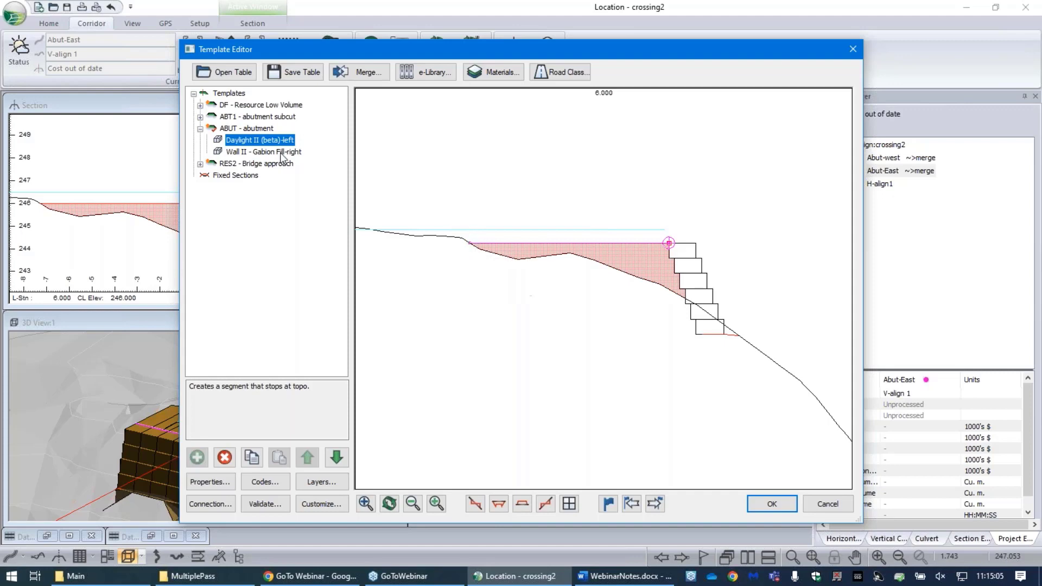
pyautogui.click(234, 154)
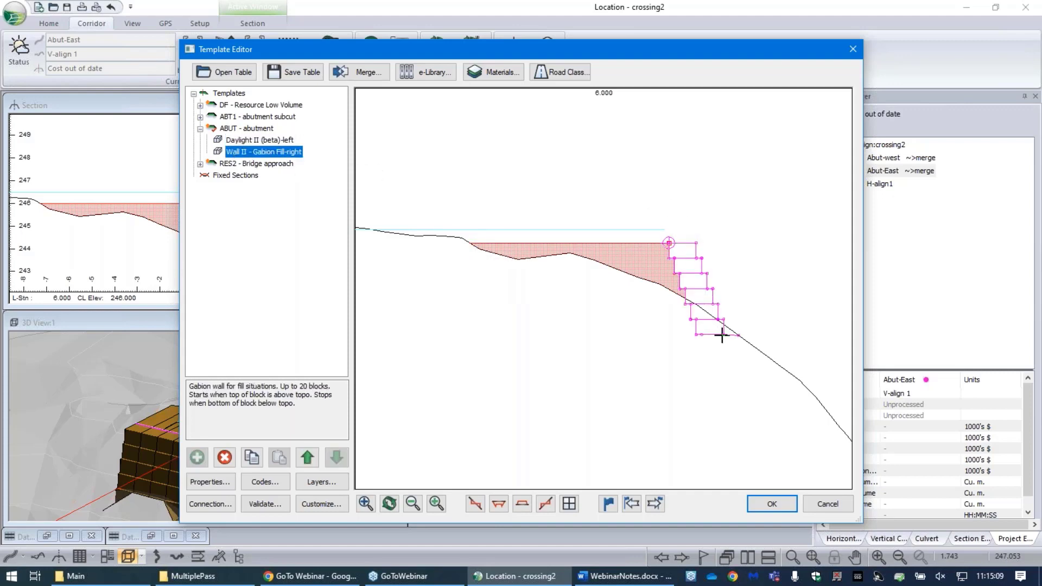
# Try raising the reference point of the abutment template to test how its components adapt, and discard the template changes.
pyautogui.moveTo(668, 243)
pyautogui.mouseDown()
pyautogui.moveTo(661, 186)
pyautogui.moveTo(676, 325)
pyautogui.moveTo(662, 282)
pyautogui.moveTo(666, 237)
pyautogui.mouseUp()
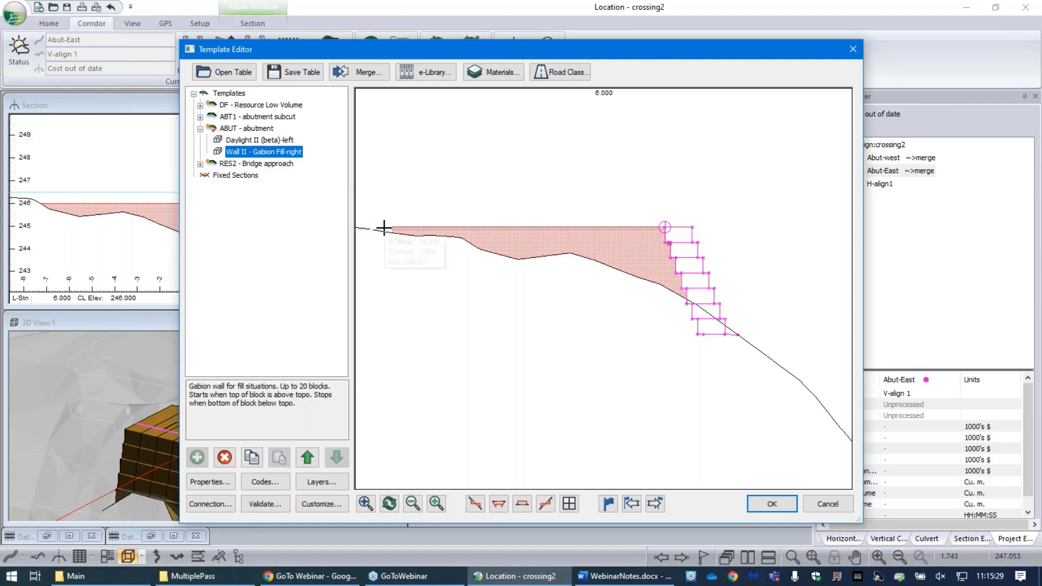
pyautogui.moveTo(790, 271); pyautogui.dragTo(635, 278, button='middle')
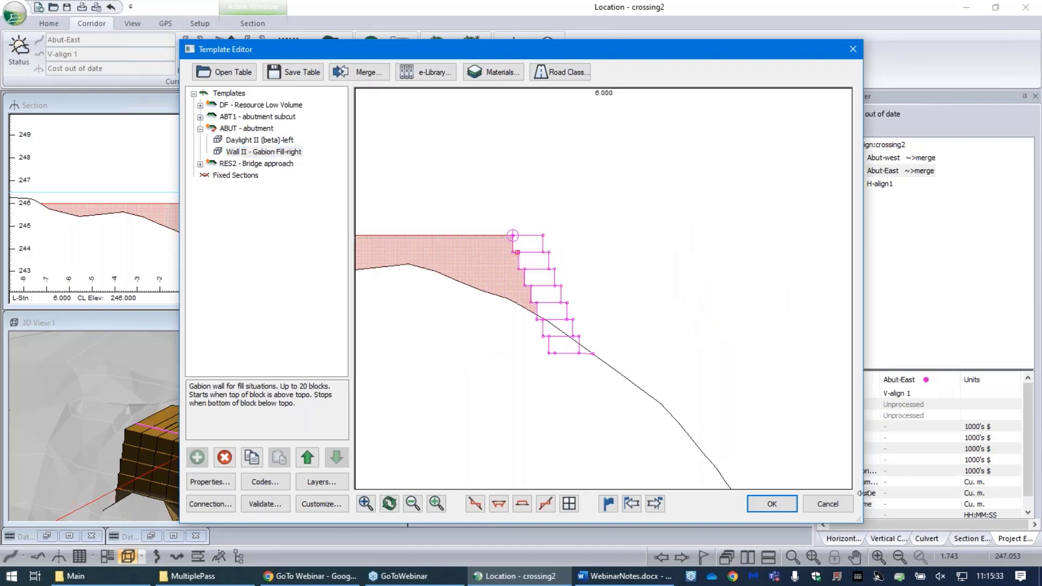
pyautogui.click(826, 504)
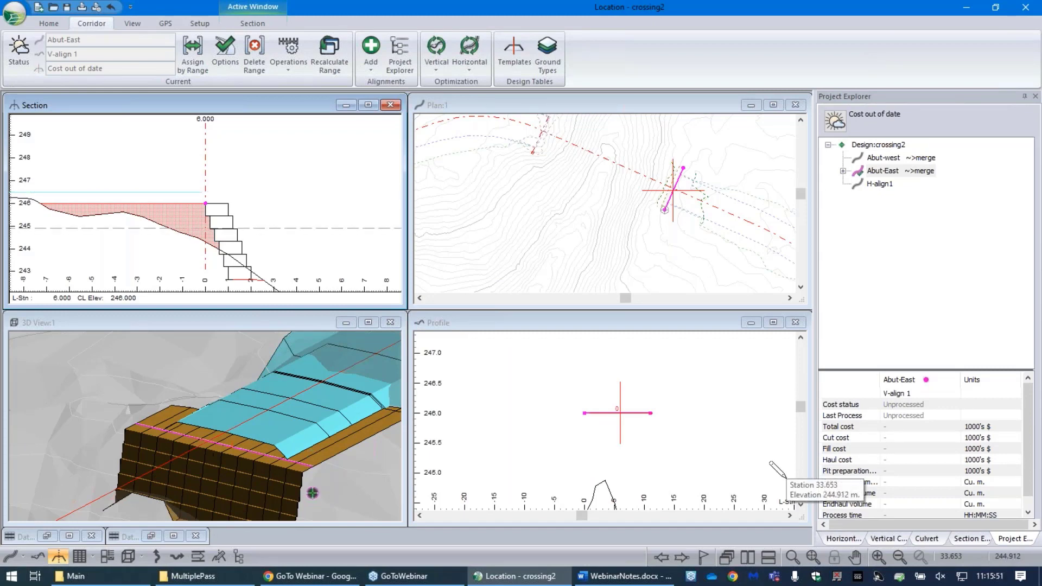
pyautogui.rightClick(224, 197)
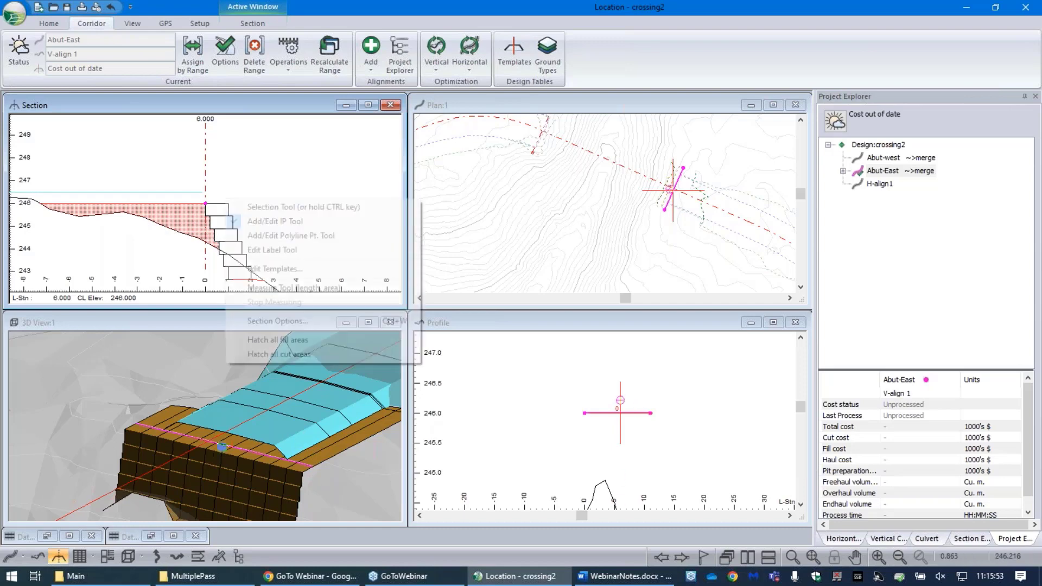
pyautogui.click(274, 268)
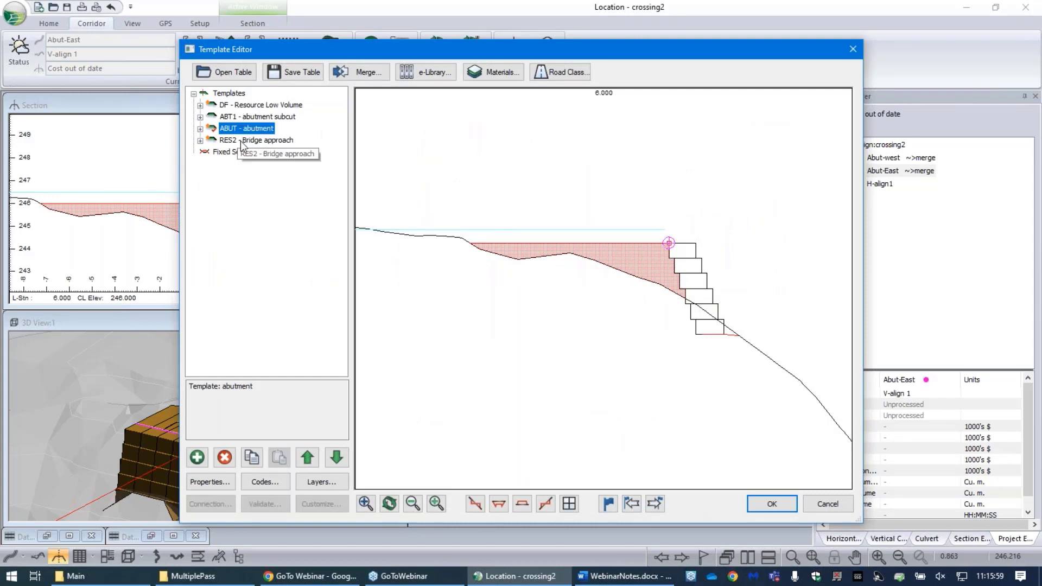
pyautogui.click(836, 507)
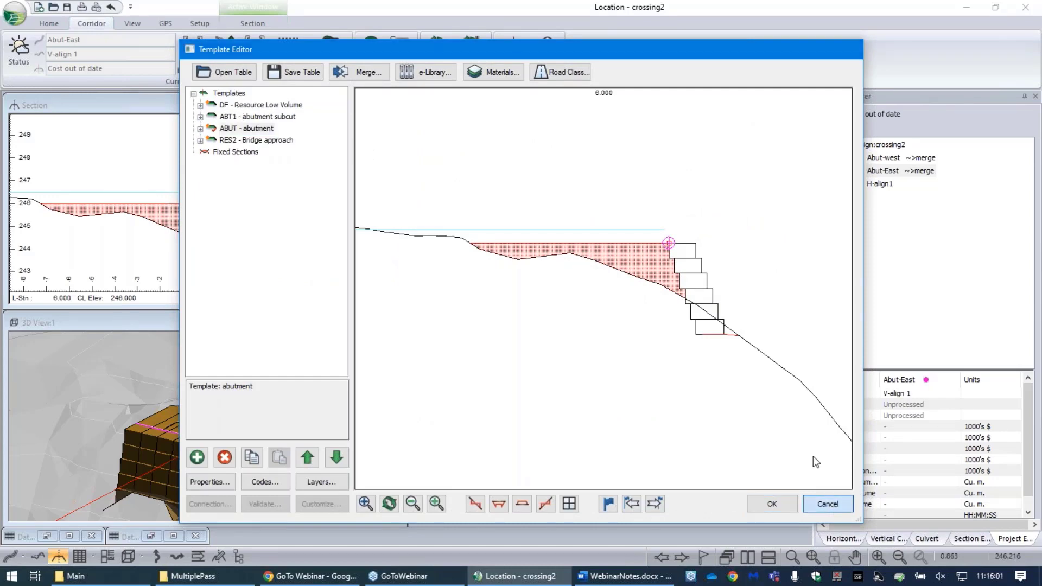
# Make H-align1 the current alignment and list the components of its RES2 - Bridge approach template.
pyautogui.click(879, 184)
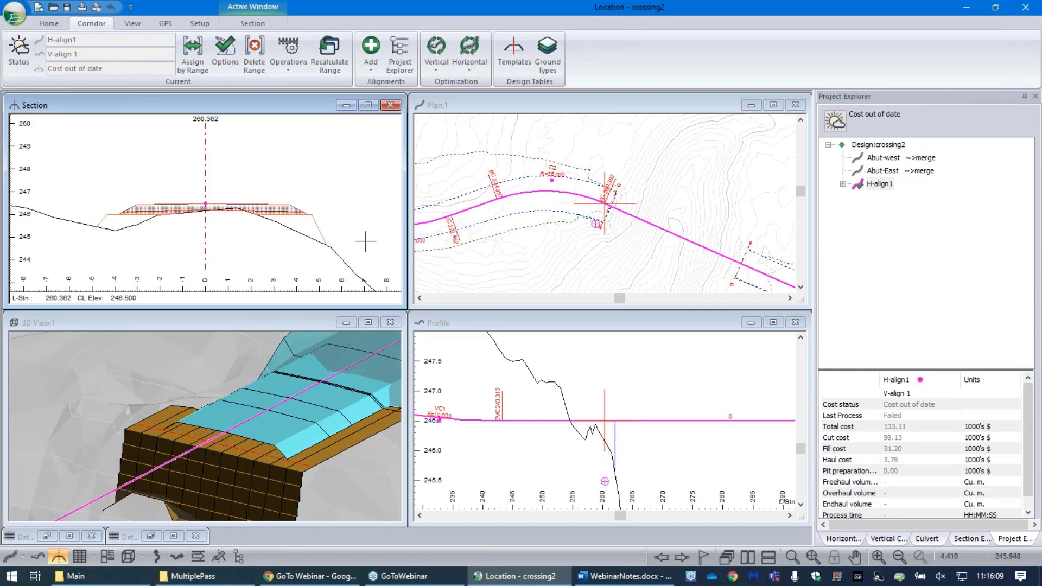
pyautogui.rightClick(155, 164)
pyautogui.click(242, 240)
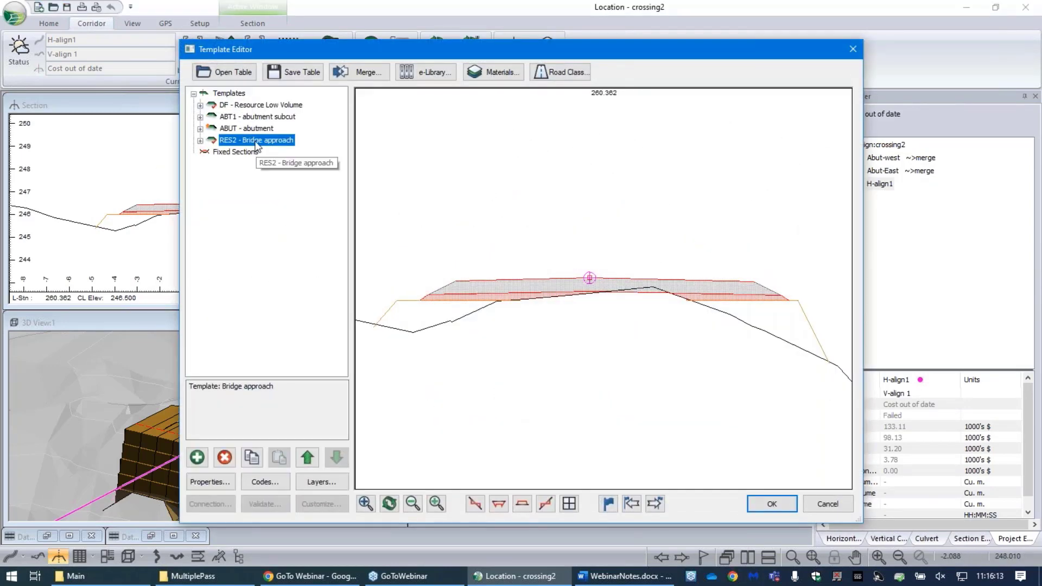
pyautogui.doubleClick(222, 142)
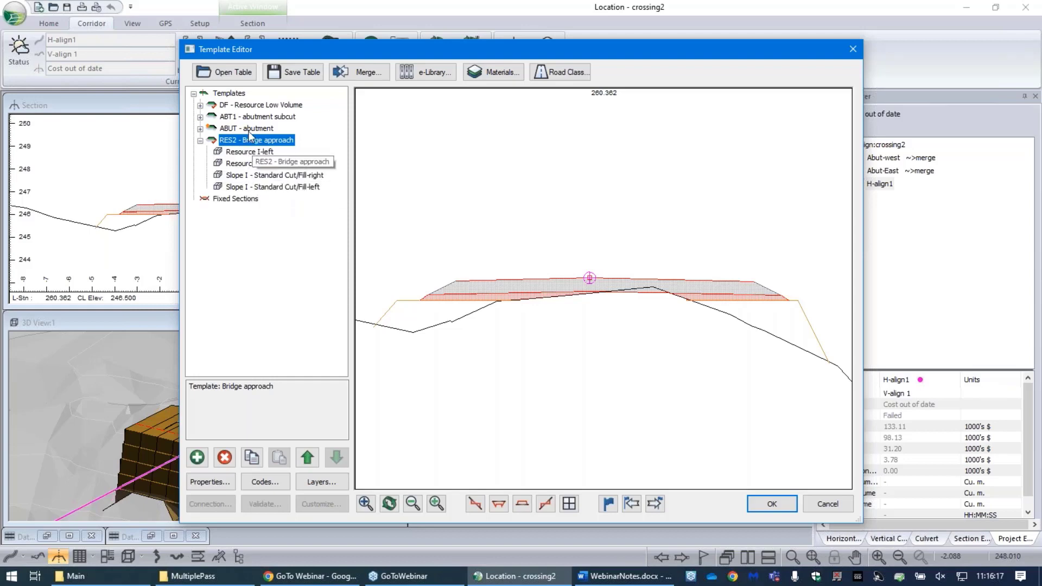
# Compare the template preview at neighbouring H-align1 stations, going back to 258.607 and forward to 260.000.
pyautogui.click(240, 106)
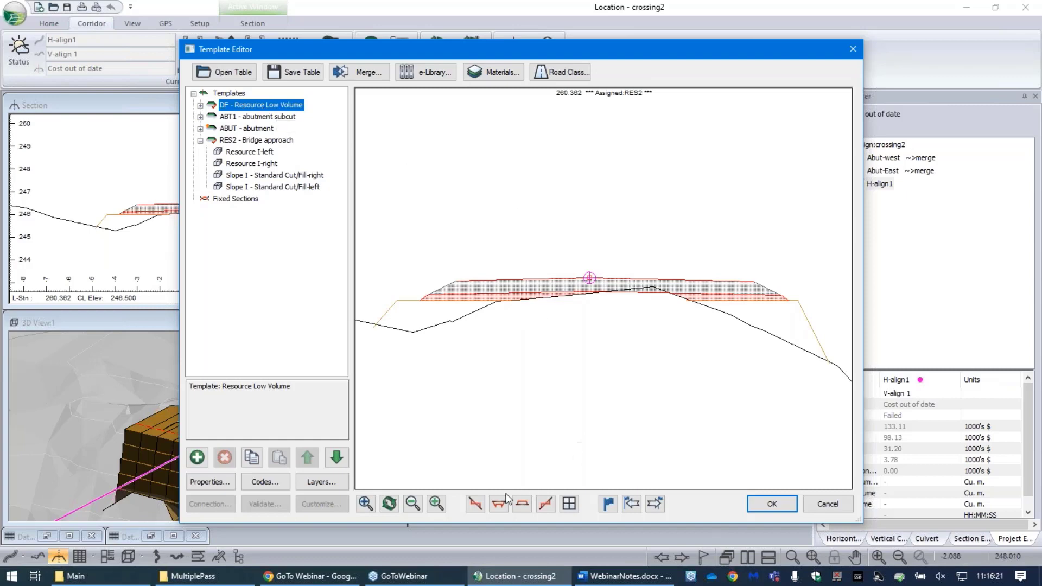
pyautogui.click(631, 504)
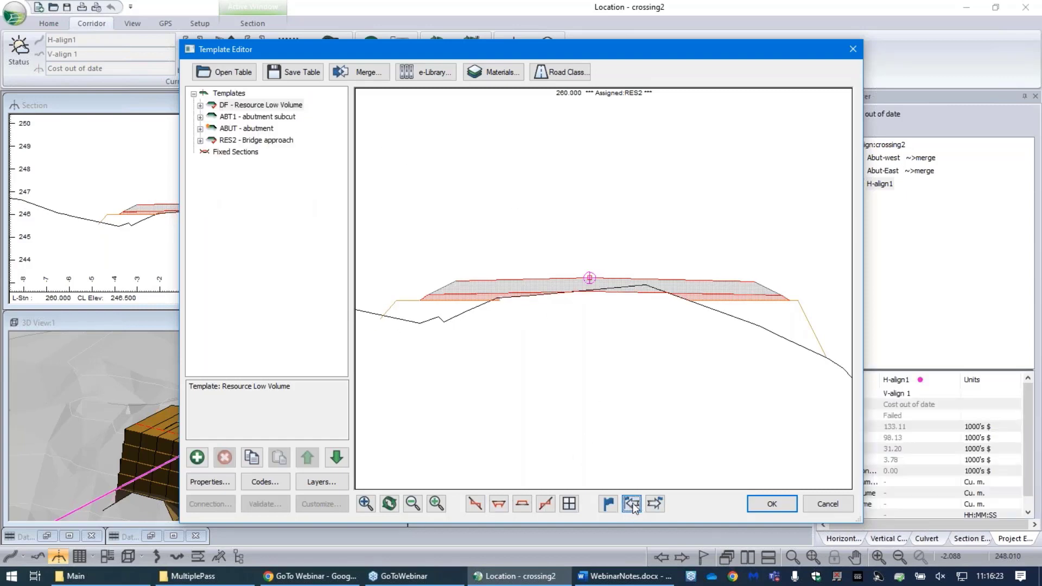
pyautogui.click(631, 504)
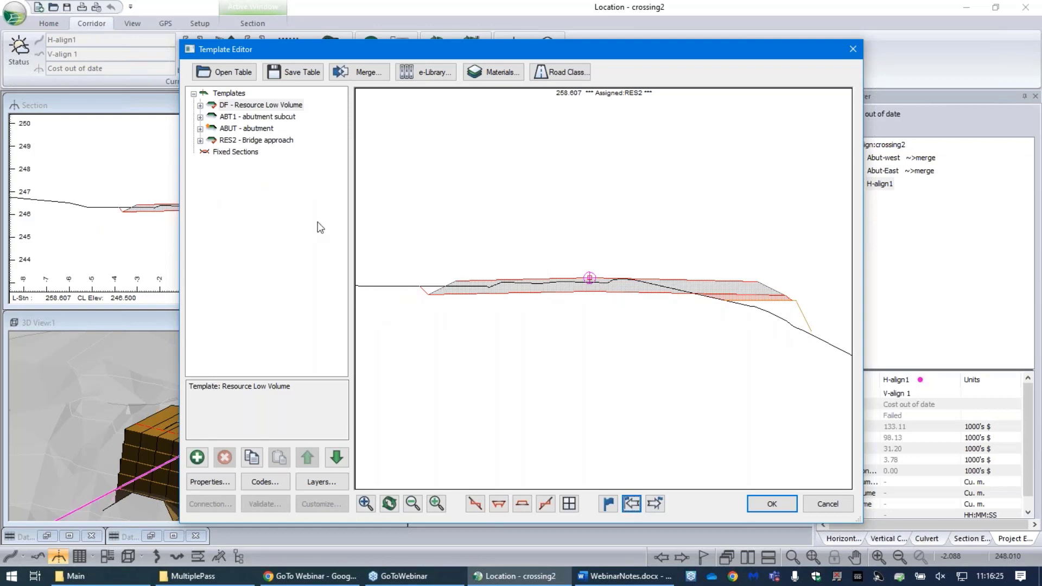
pyautogui.click(275, 107)
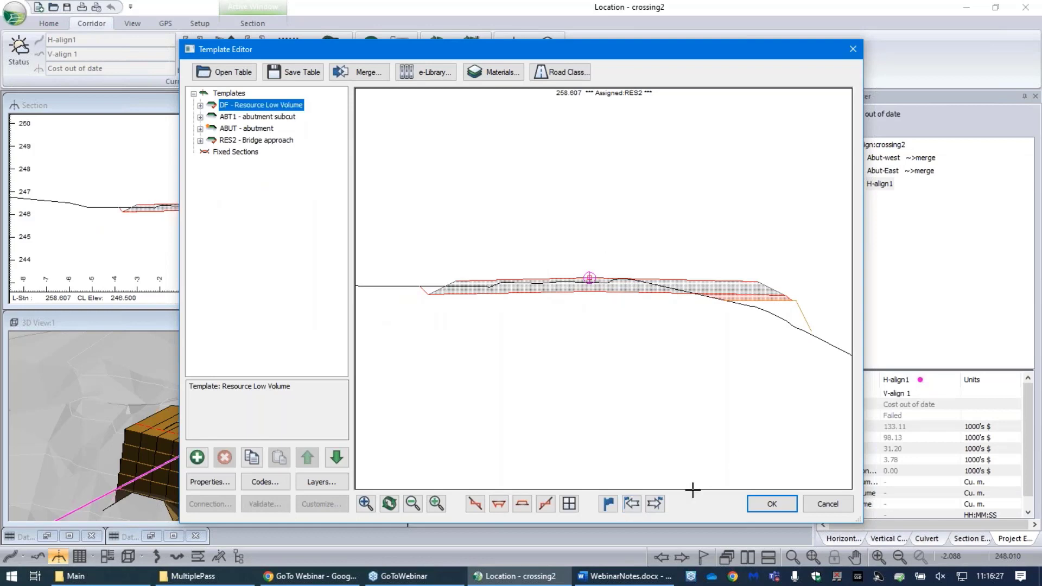
pyautogui.click(654, 504)
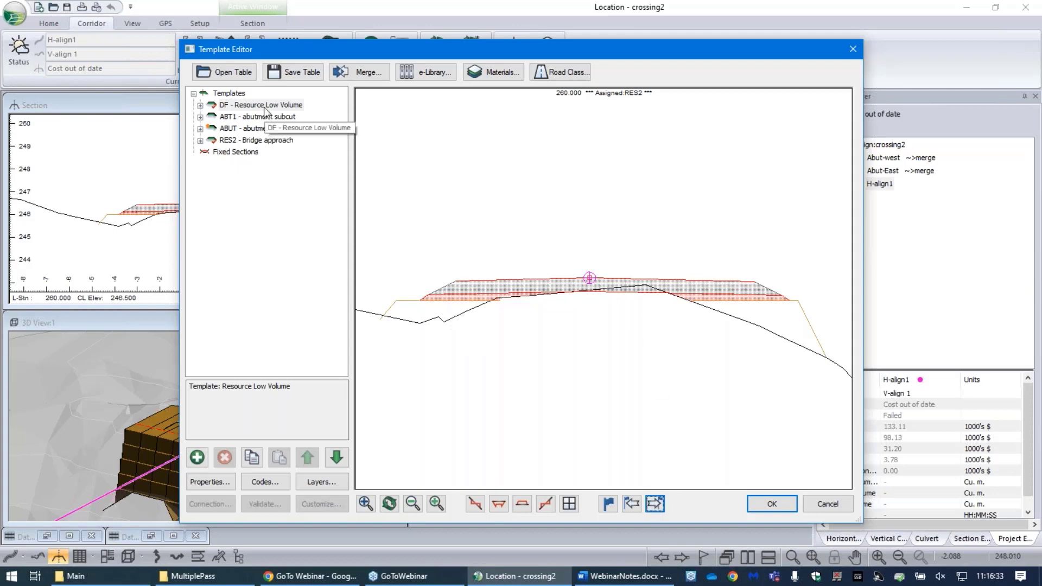
# Examine the Ditch I Standard-left component of the DF - Resource Low Volume template and close the template editor without changes.
pyautogui.click(202, 106)
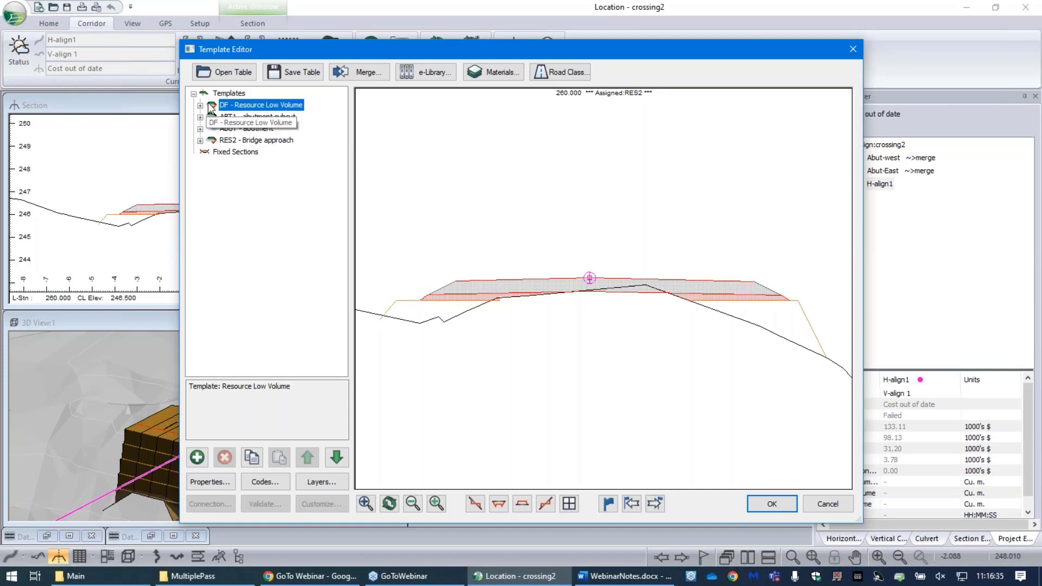
pyautogui.click(200, 105)
pyautogui.click(258, 141)
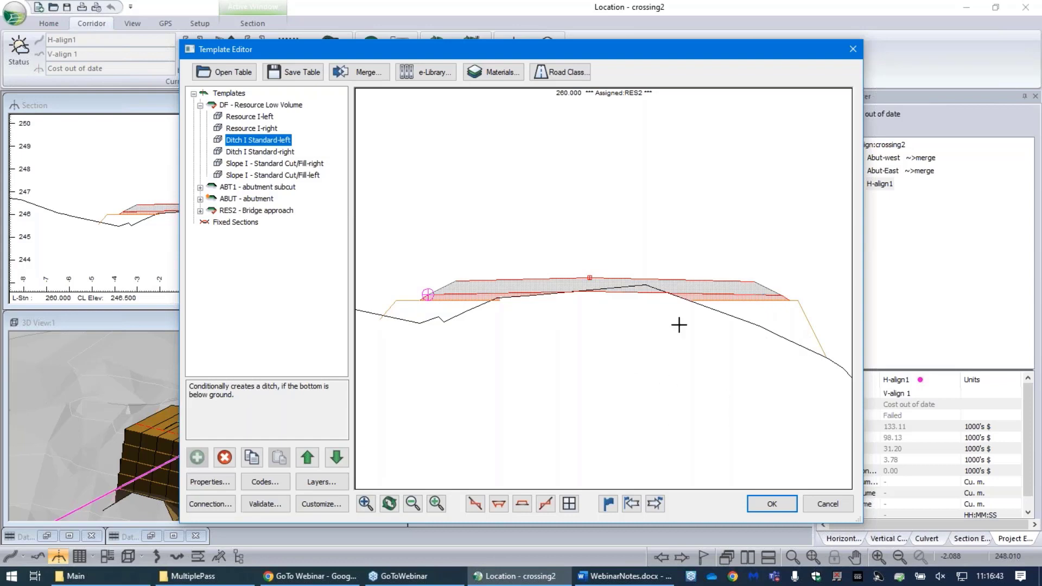
pyautogui.click(201, 106)
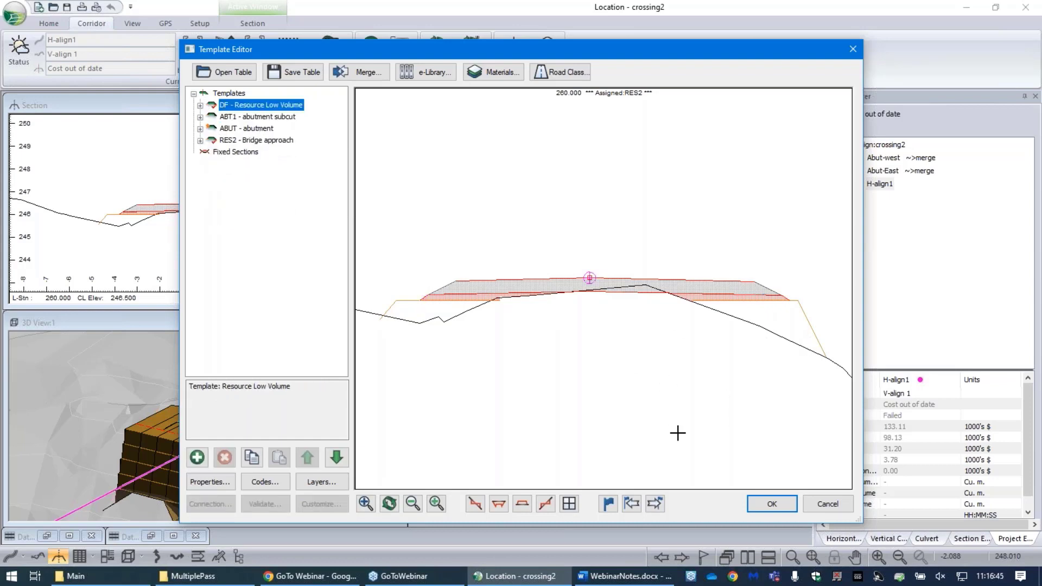
pyautogui.click(827, 504)
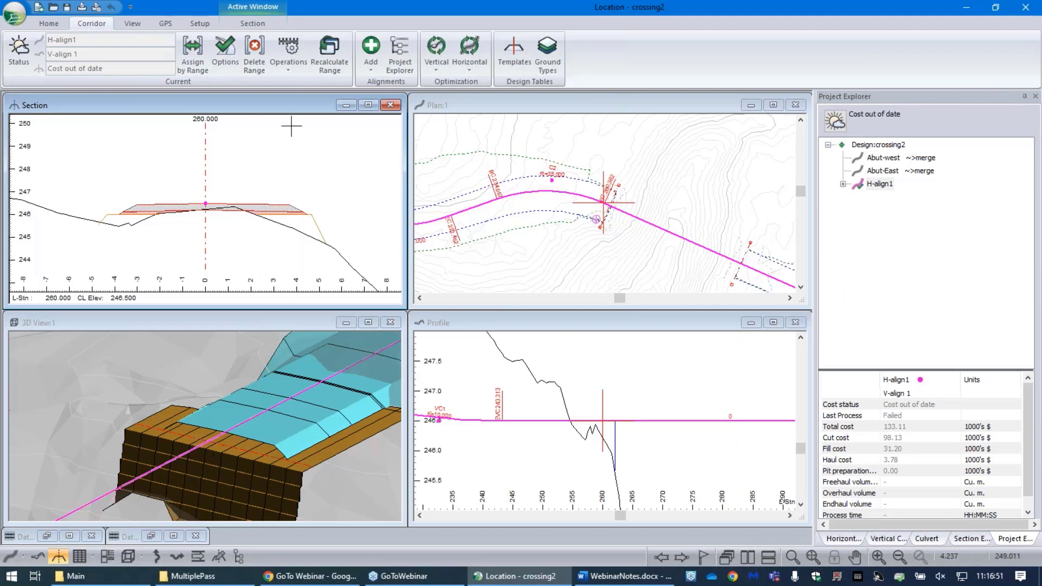
# Review the station ranges assigned to the RES2 Bridge approach template on H-align1 at both ends of the bridge.
pyautogui.click(193, 53)
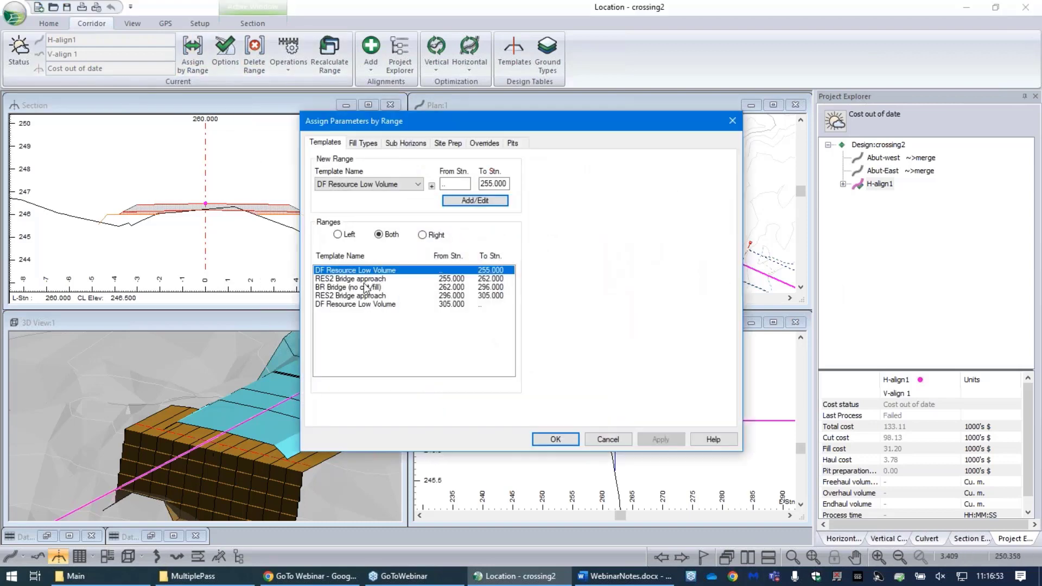
pyautogui.click(340, 297)
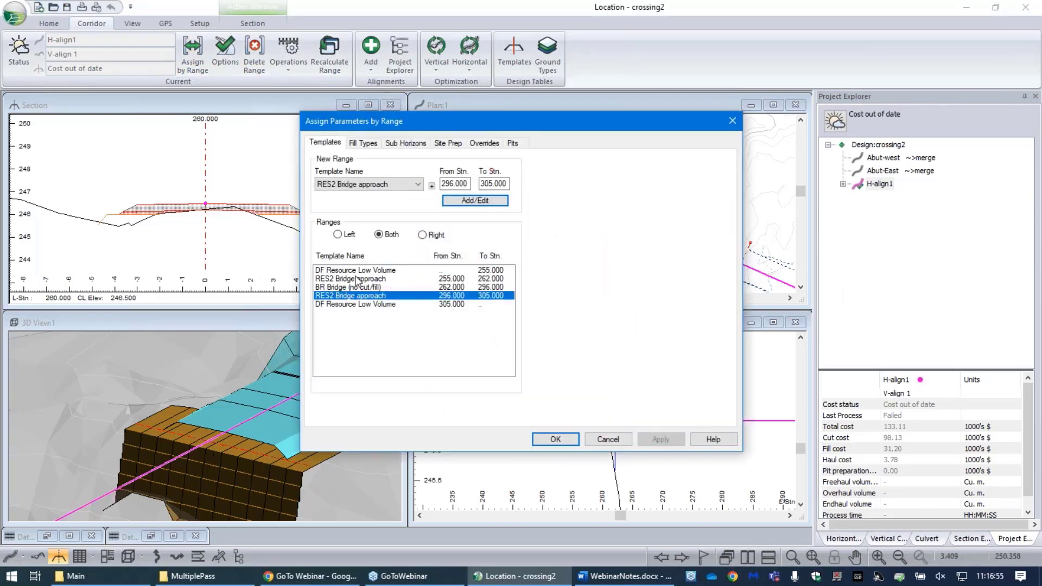
pyautogui.click(358, 280)
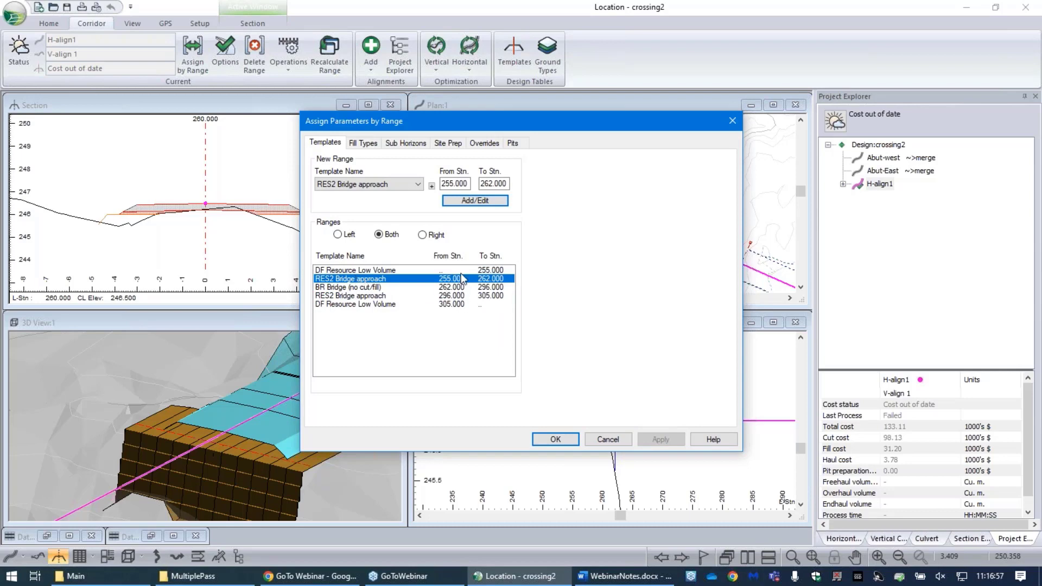
pyautogui.click(362, 297)
pyautogui.click(610, 440)
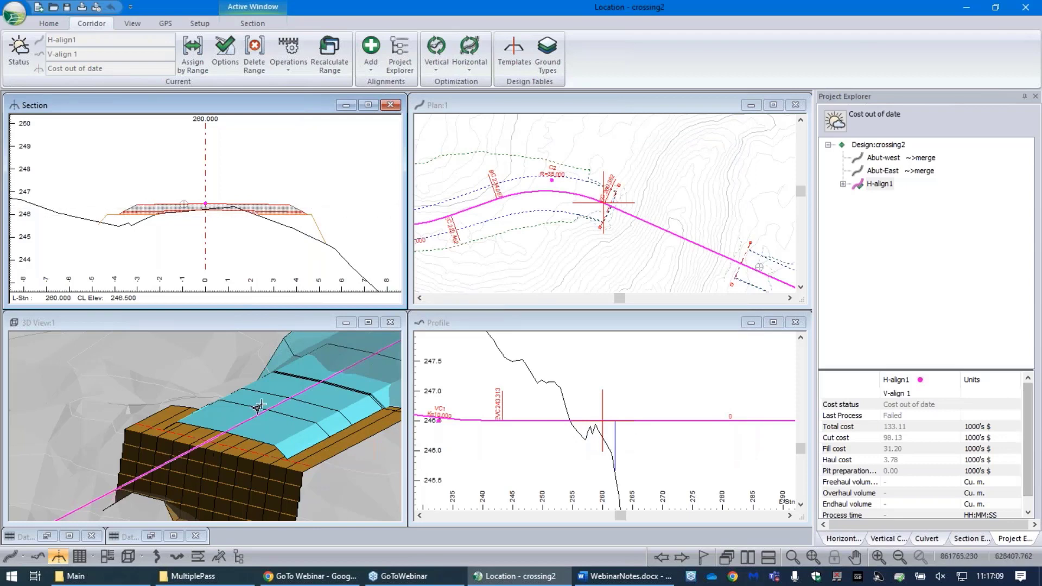
pyautogui.scroll(-3, 262, 403)
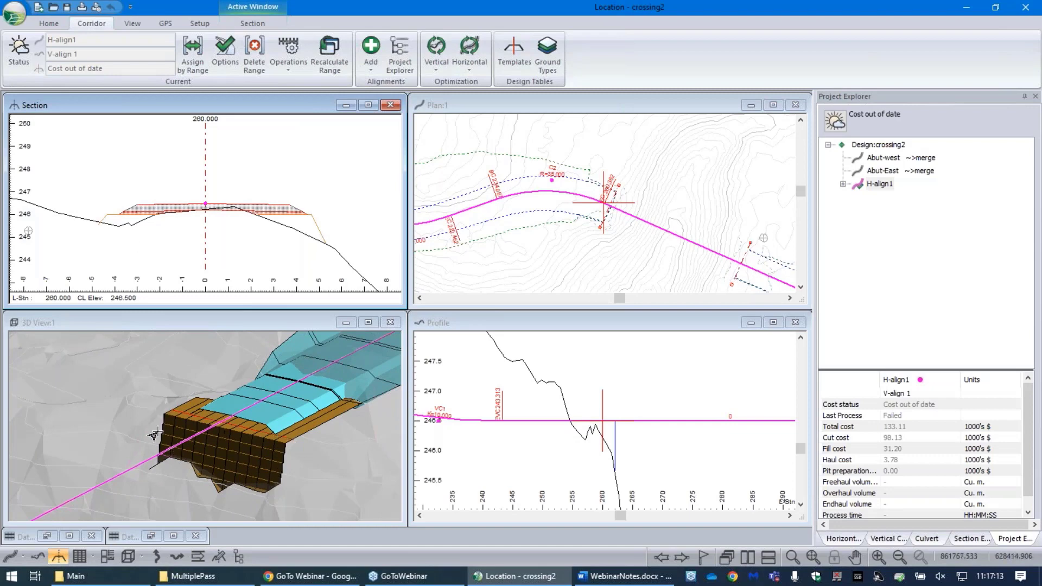
pyautogui.moveTo(261, 460)
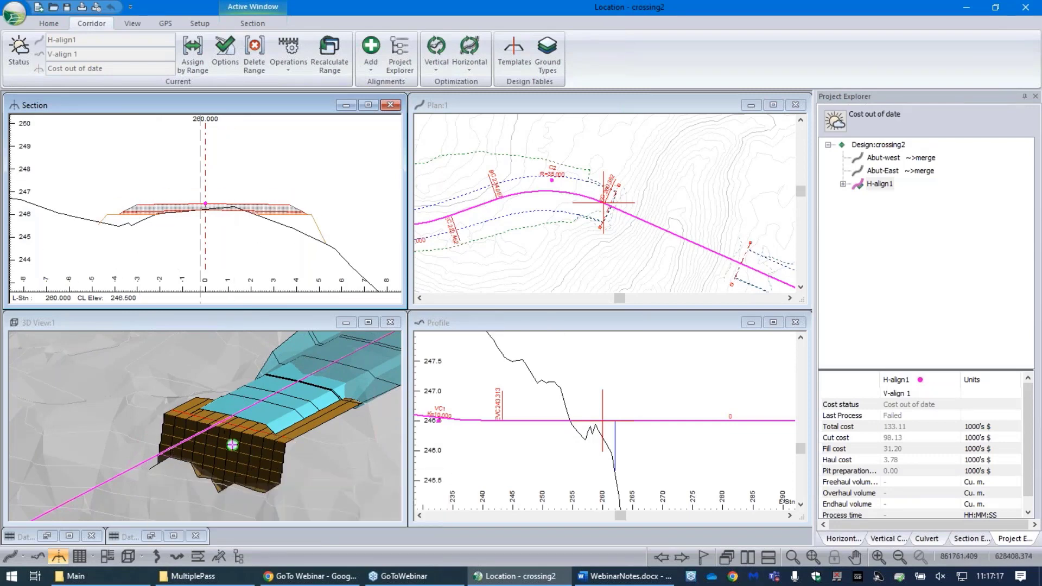
pyautogui.scroll(1, 739, 252)
pyautogui.scroll(1, 747, 261)
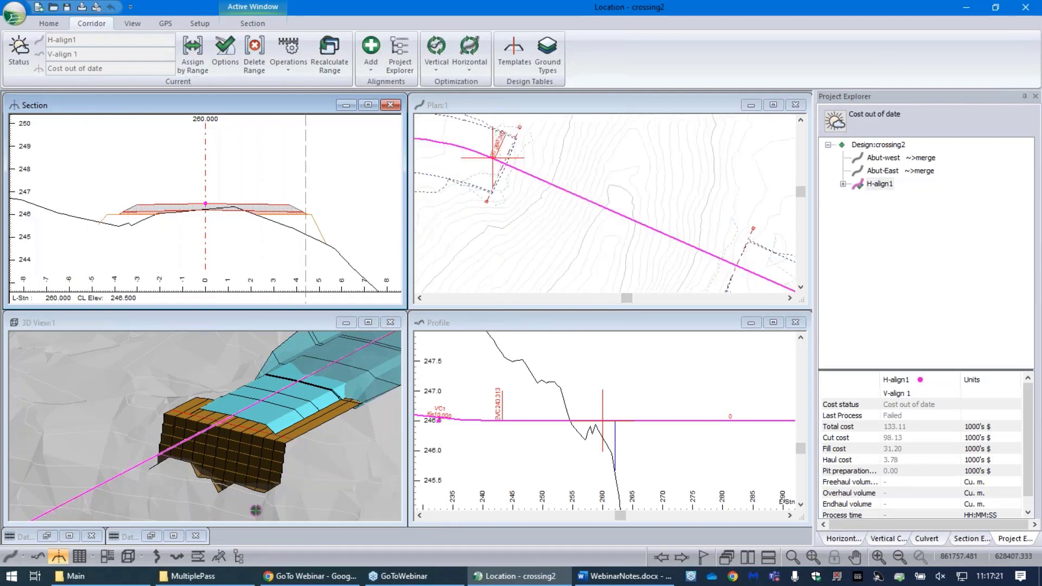